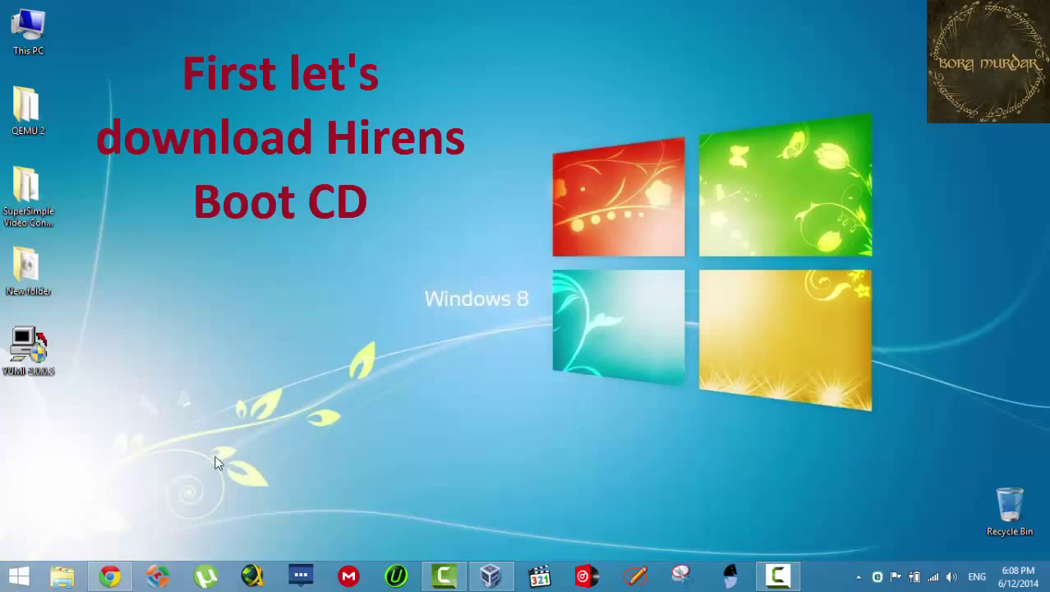
Open Chrome and search Google for "hirens boot cd"
click(111, 576)
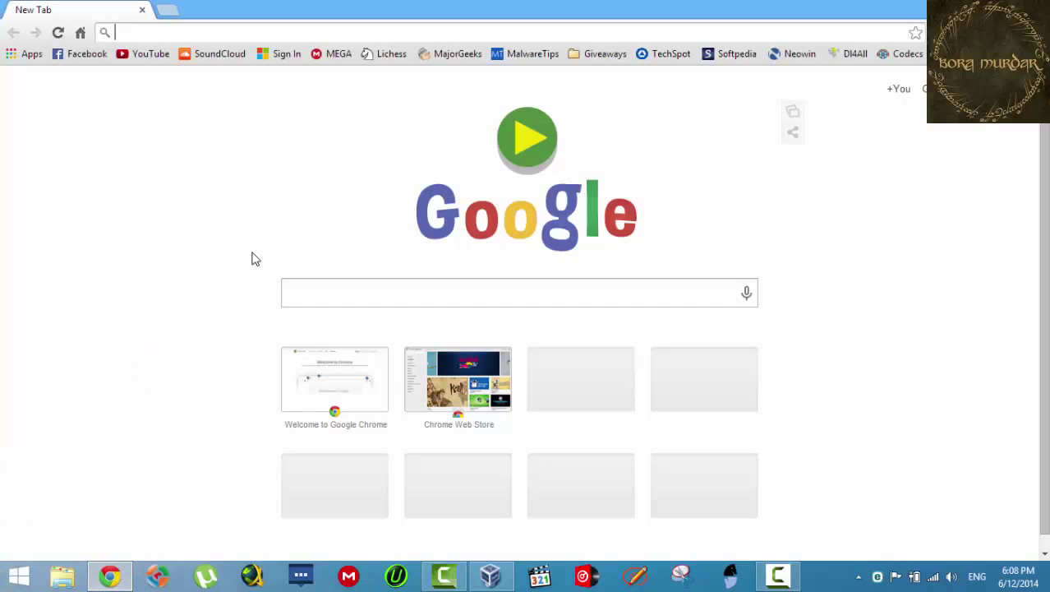
click(362, 294)
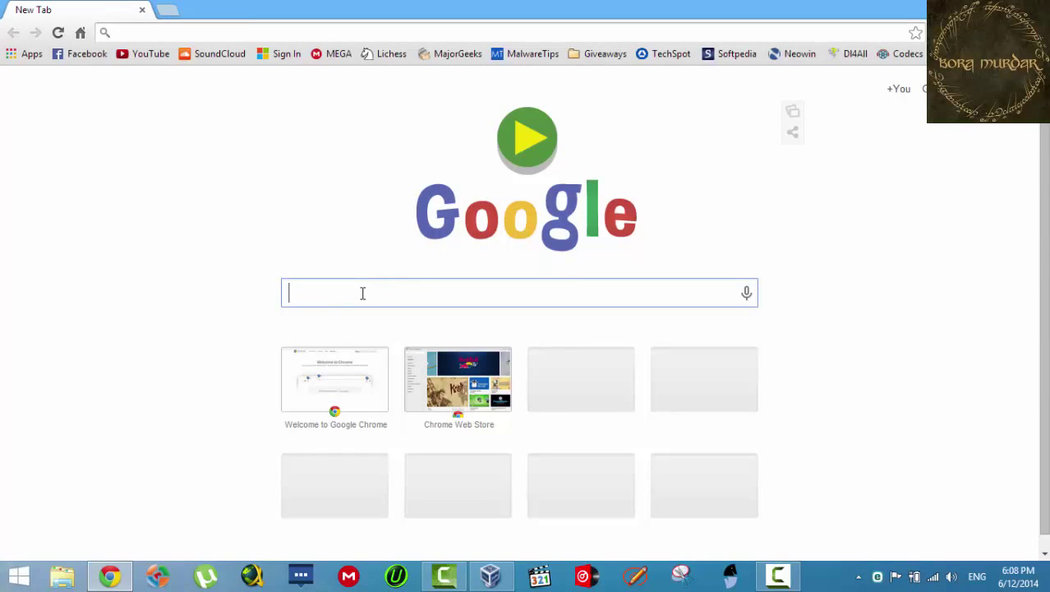
text(hirens)
key(Down)
key(Return)
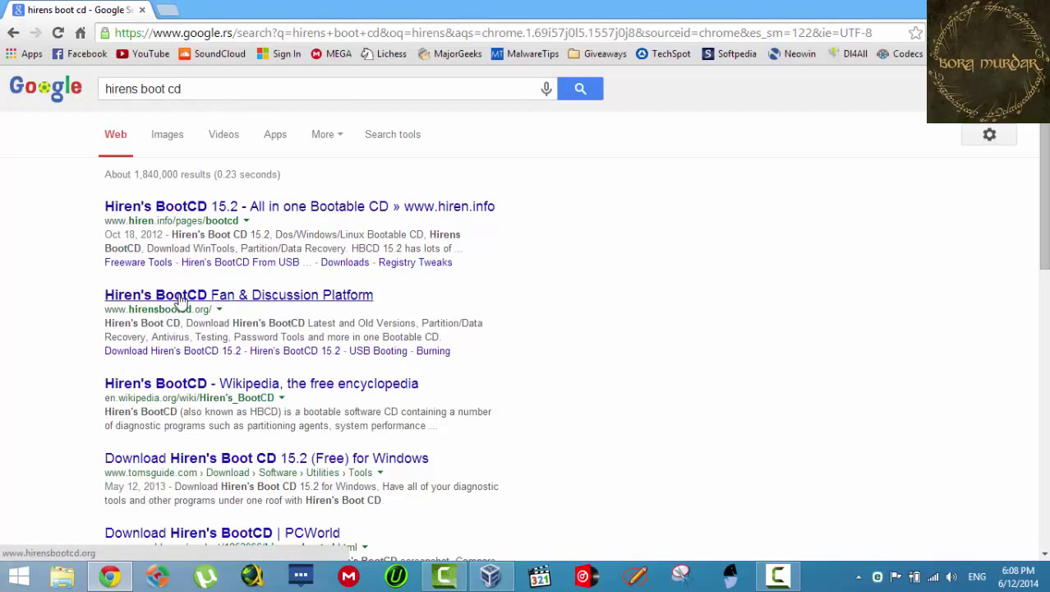
drag(105, 309, 219, 307)
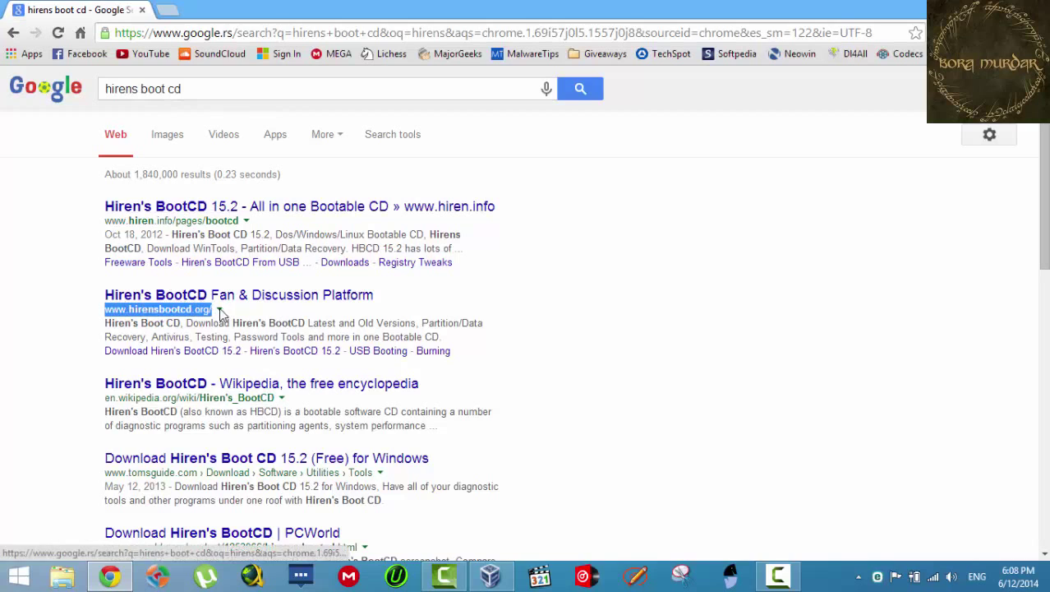
drag(156, 307, 393, 282)
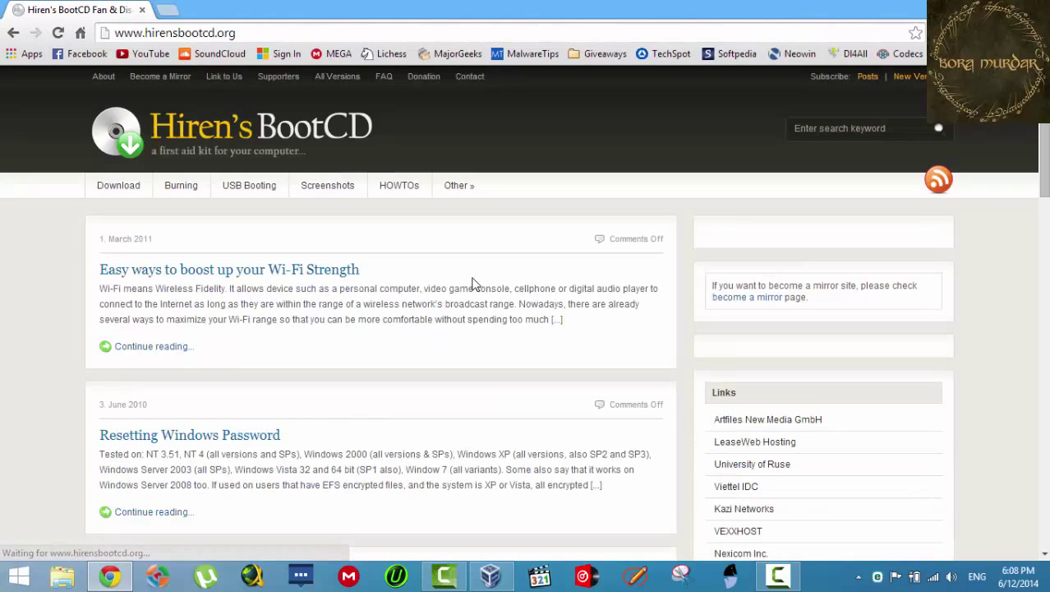
click(108, 189)
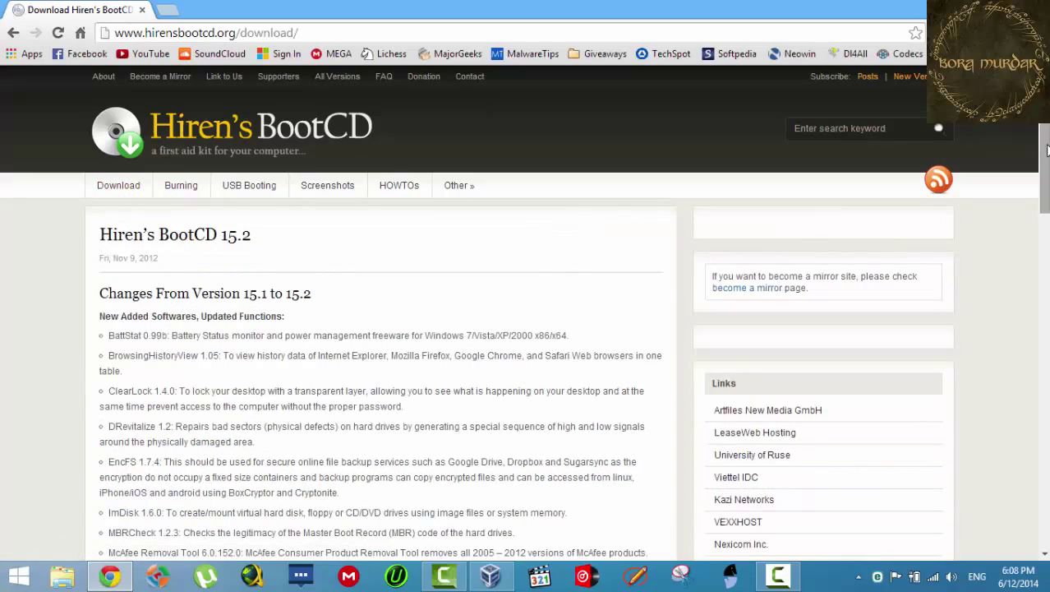
Start downloading Hirens.BootCD.15.2.zip from the Hiren's BootCD 15.2 page and cancel the download
drag(1047, 148, 1047, 339)
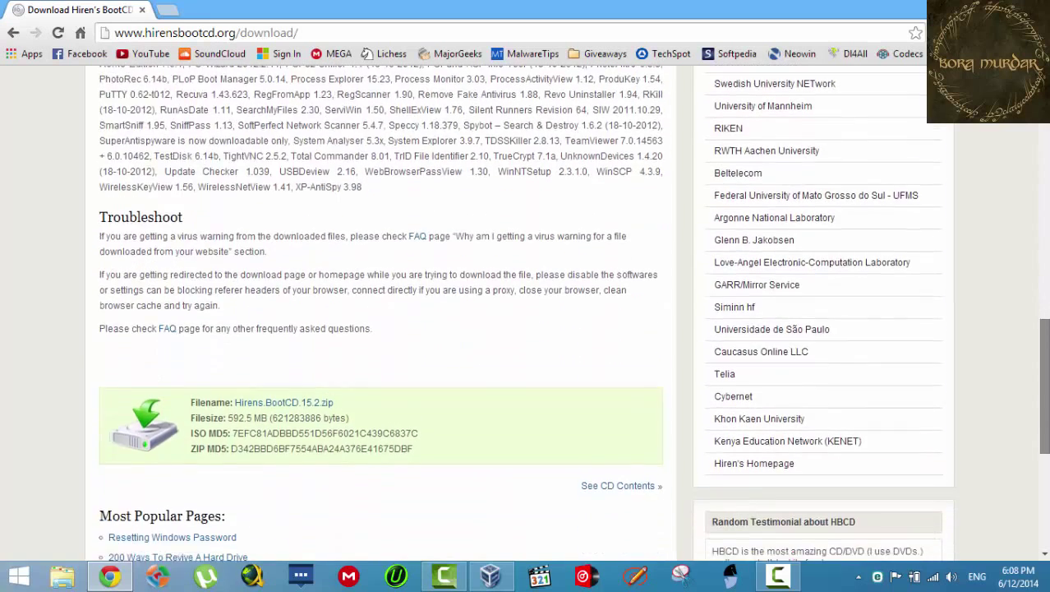
scroll(773, 340, down, 2)
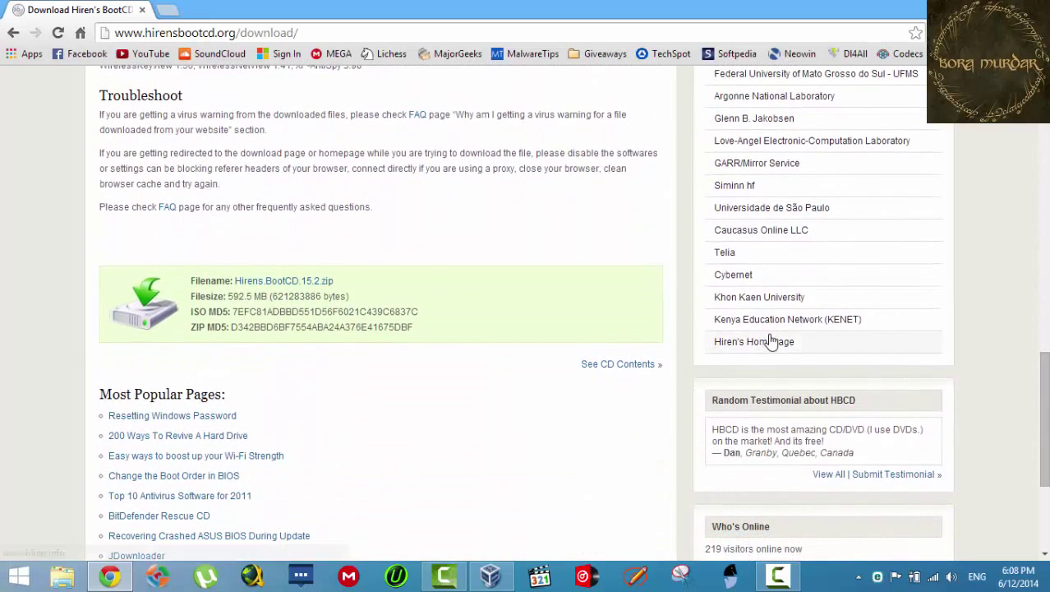
click(290, 284)
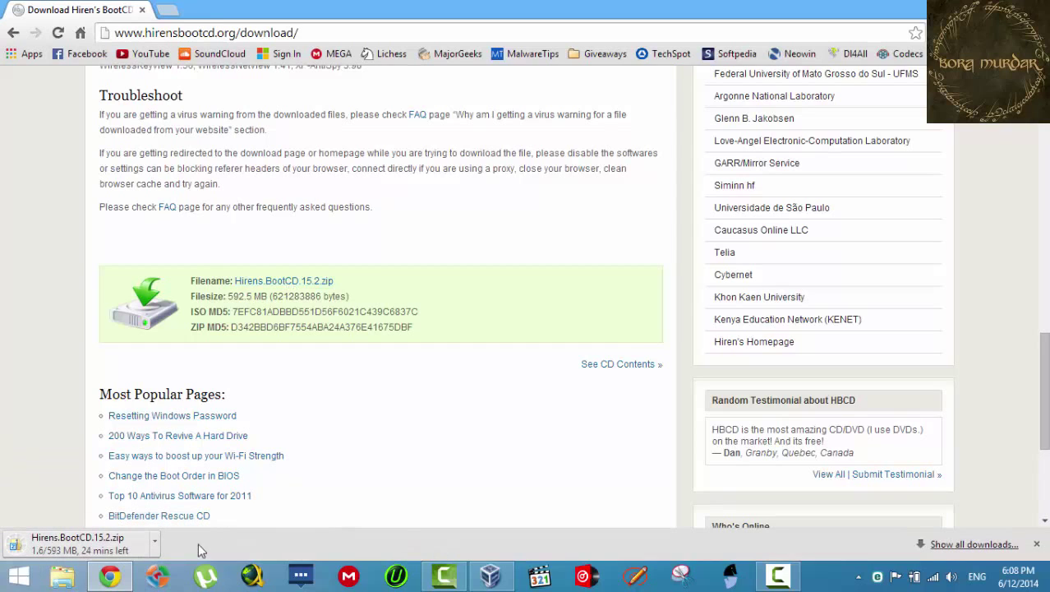
click(153, 540)
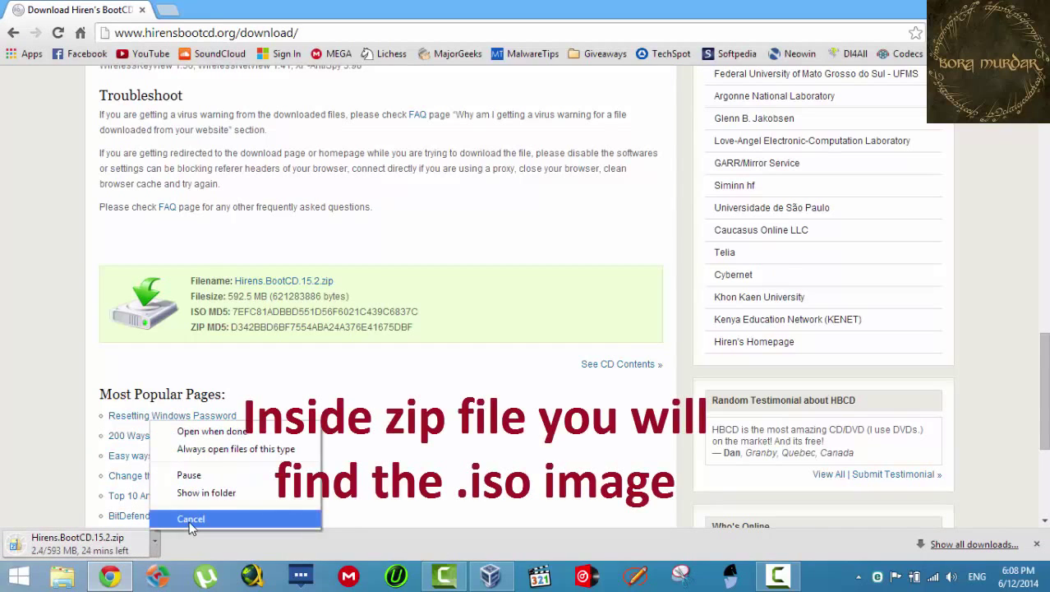
click(190, 523)
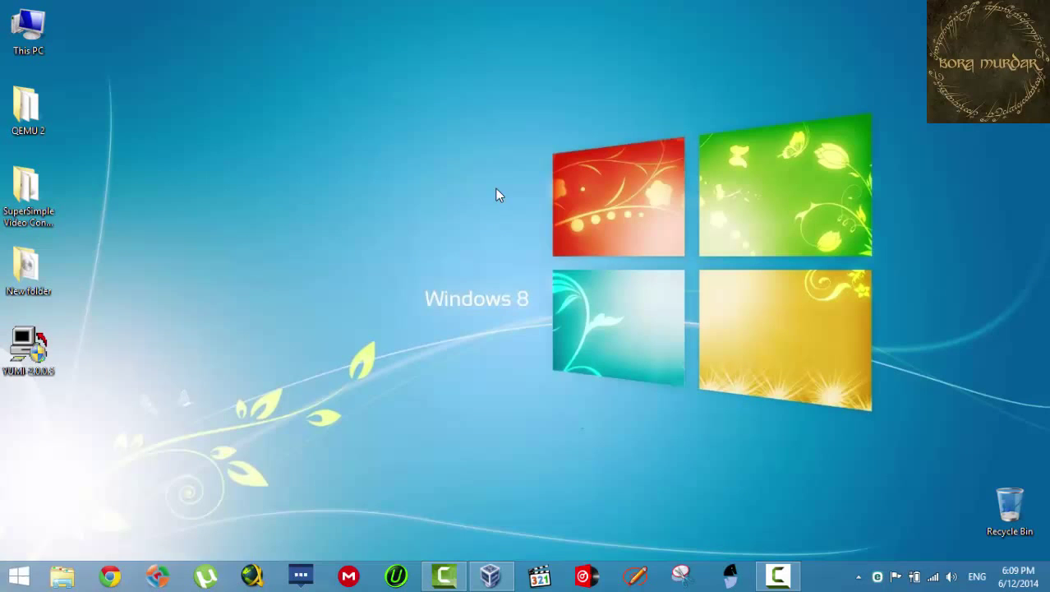
Refresh the desktop, view the Hiren's.BootCD.15.2 disc image in New folder, and close the folder
right_click(494, 190)
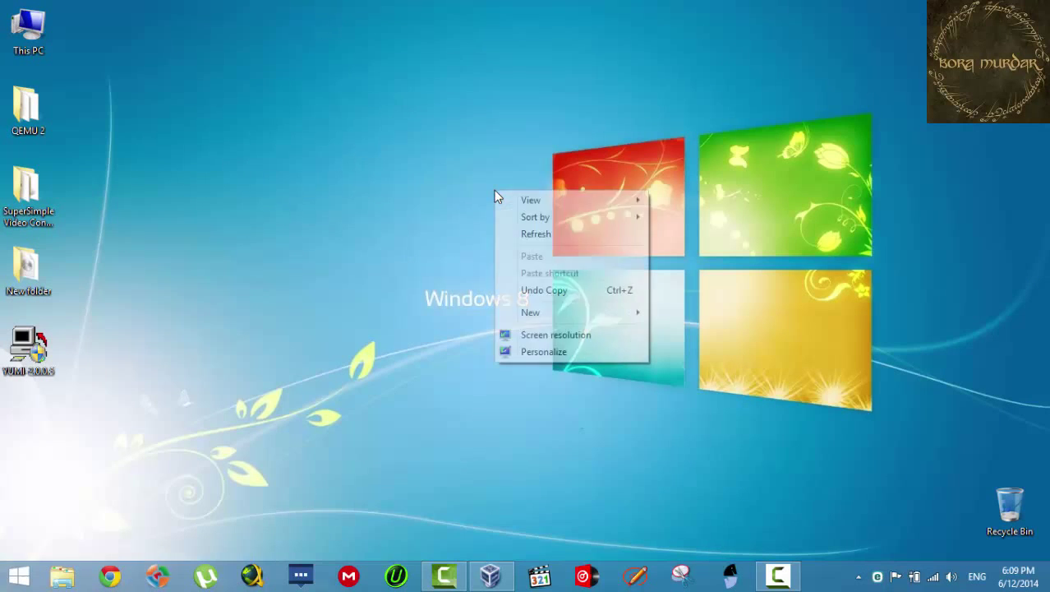
click(526, 234)
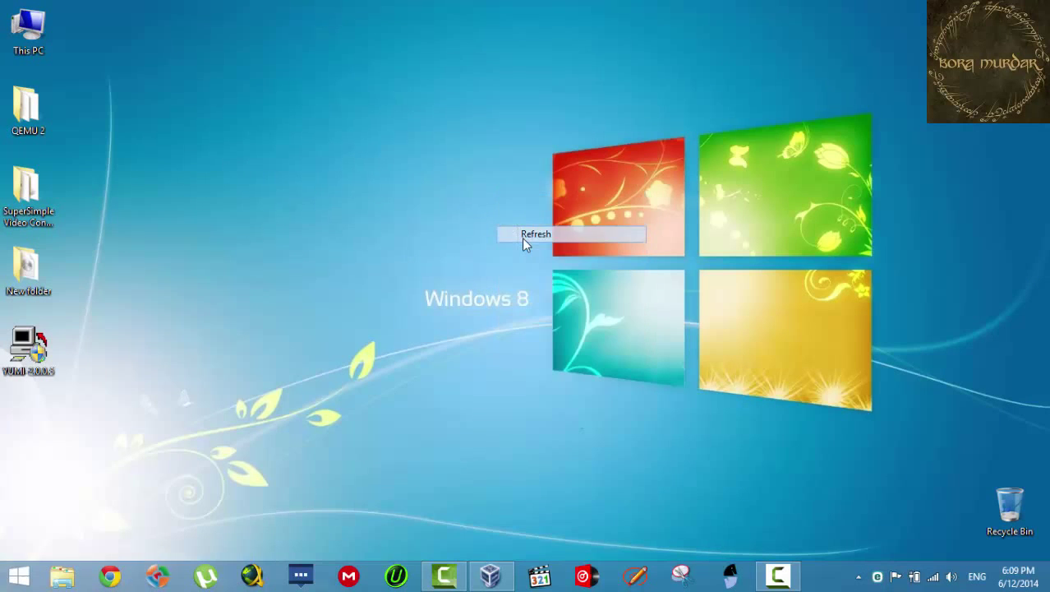
double_click(28, 271)
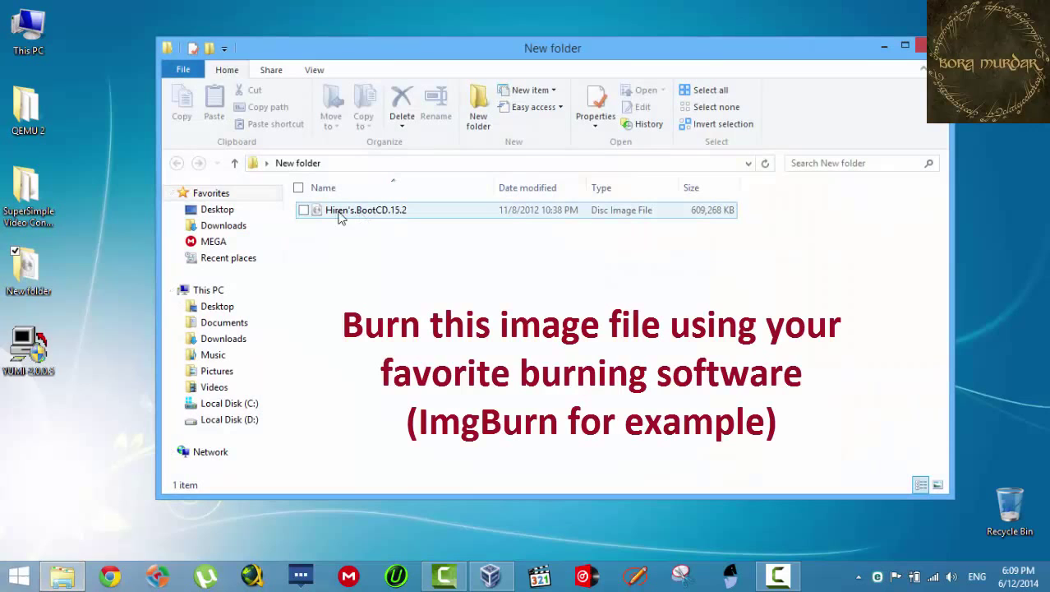
click(921, 45)
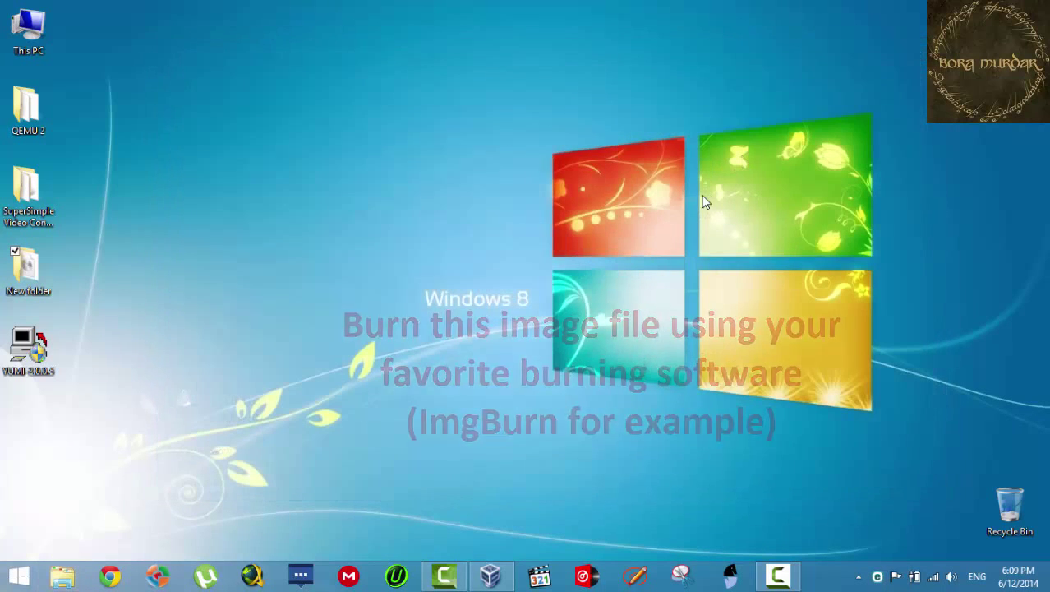
Switch to Oracle VM VirtualBox, start the Windows XP virtual machine and choose Start Windows Normally
click(489, 575)
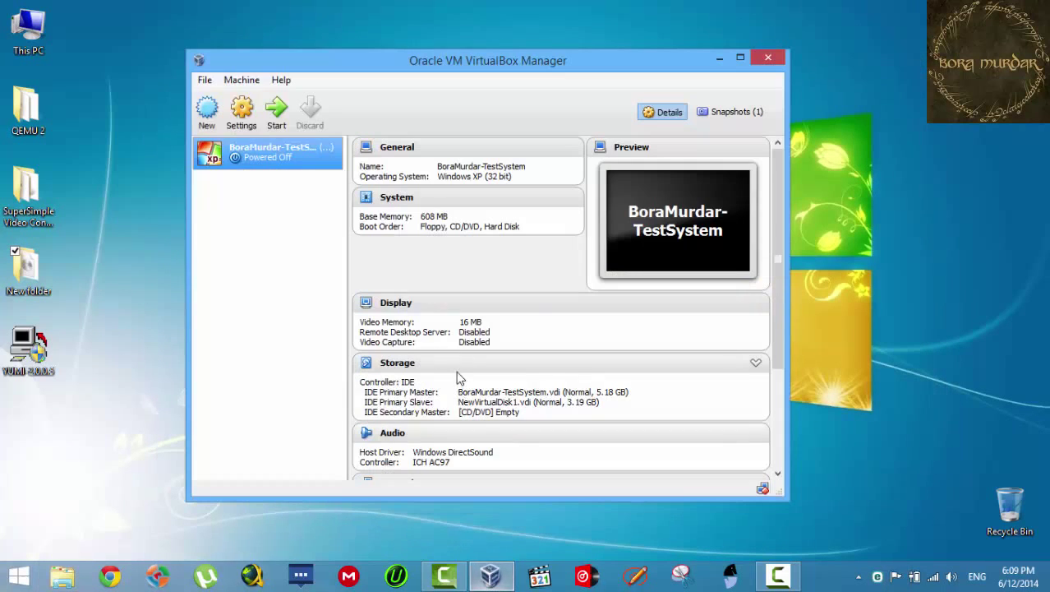
click(276, 109)
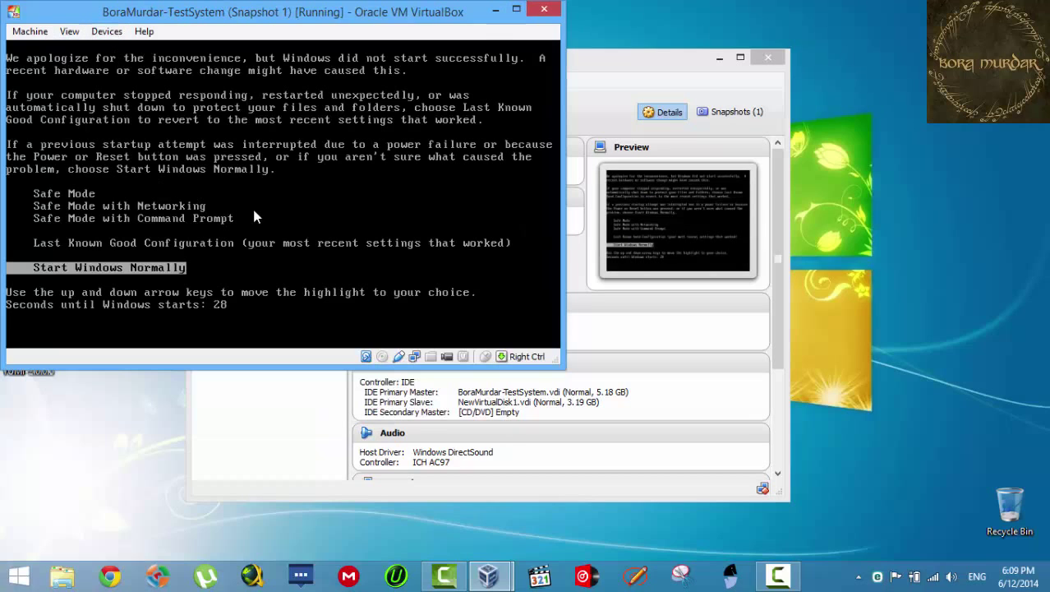
key(Return)
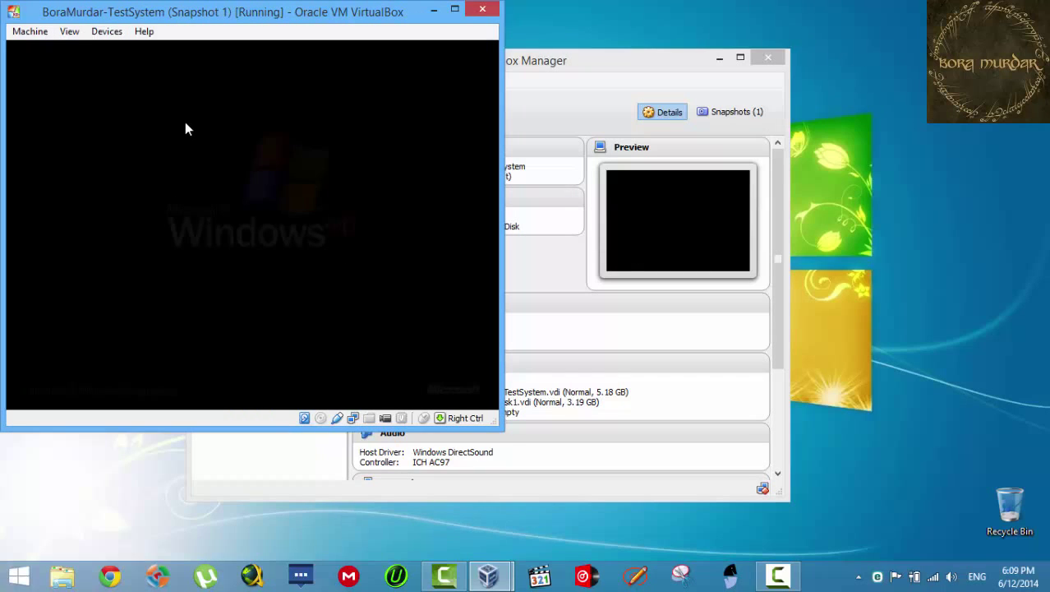
Reposition the virtual machine window during startup and switch the machine to full-screen mode
drag(122, 15, 383, 36)
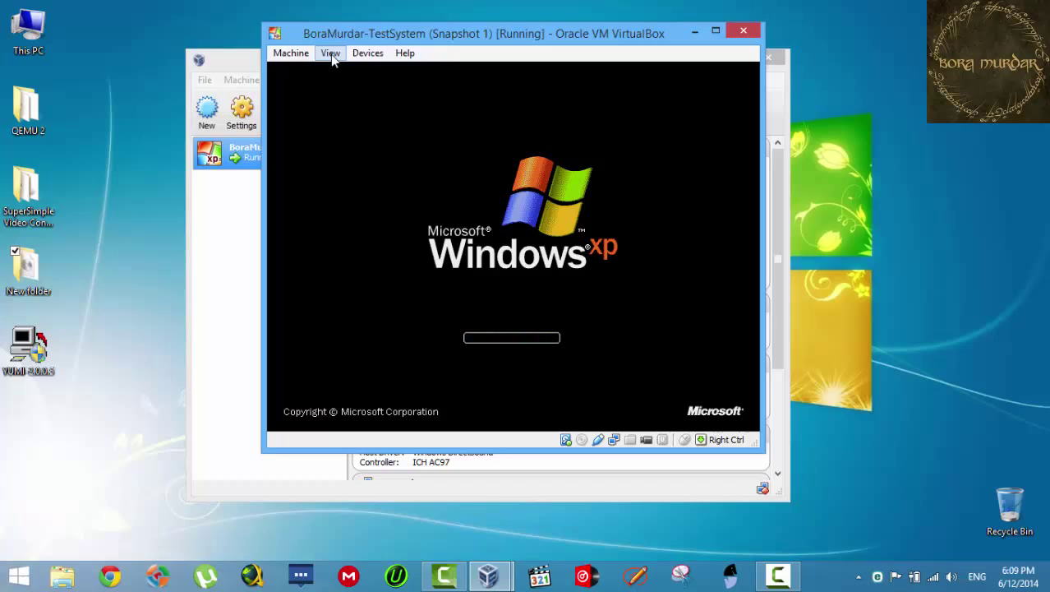
drag(367, 40, 393, 67)
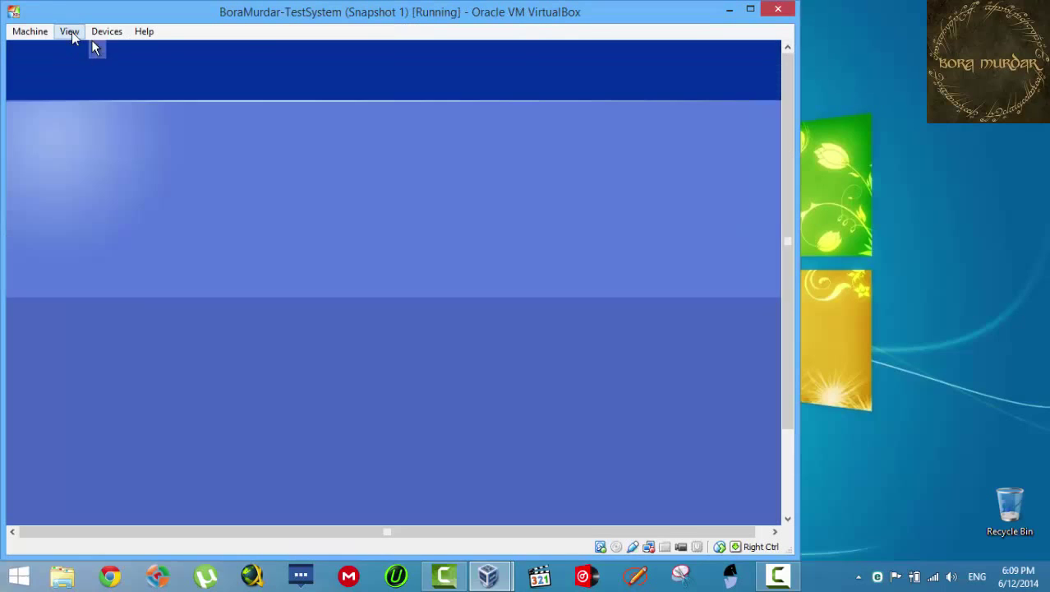
click(69, 31)
click(86, 50)
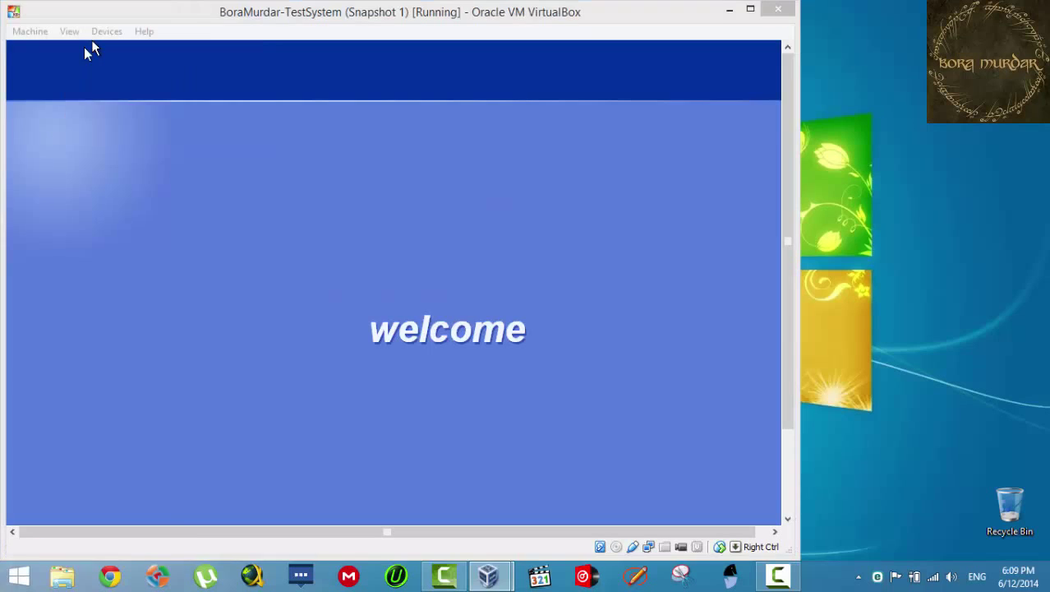
click(367, 348)
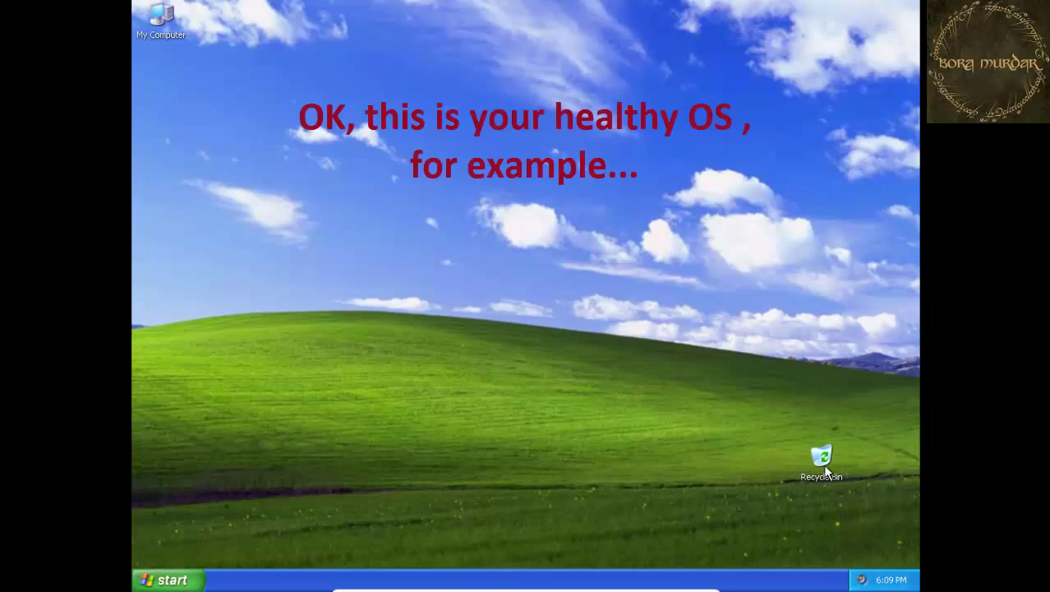
Move the Recycle Bin to the lower-right corner of the XP desktop, dismiss the security balloon and refresh the desktop
drag(895, 543, 889, 535)
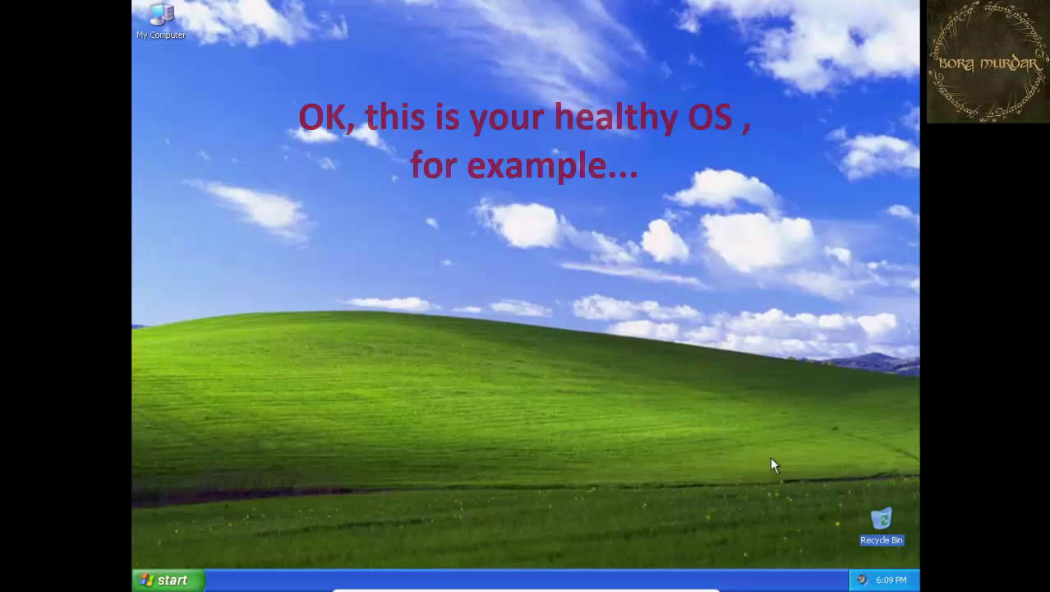
right_click(517, 312)
click(538, 334)
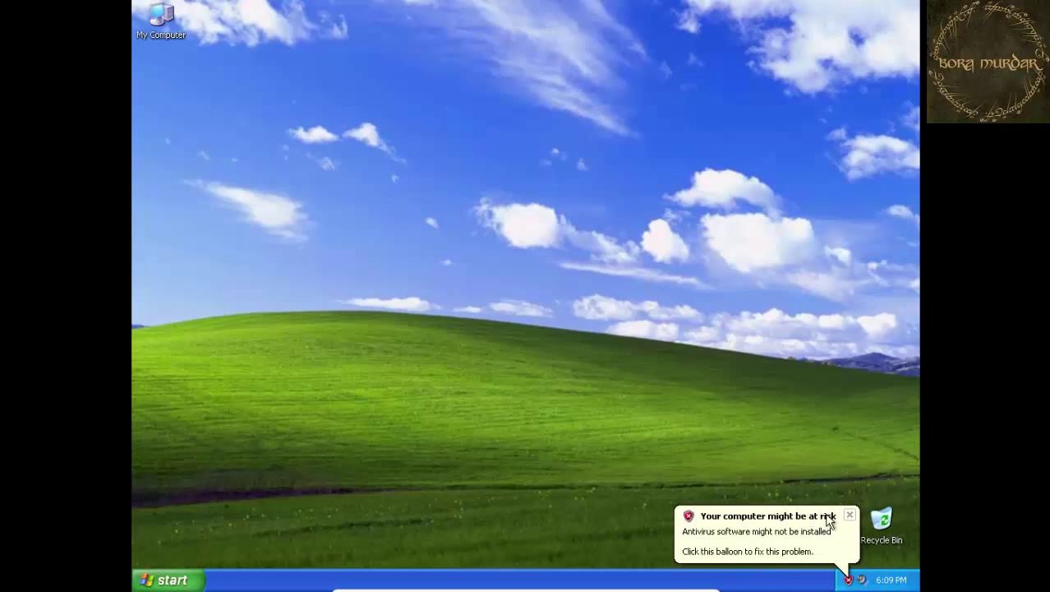
click(850, 514)
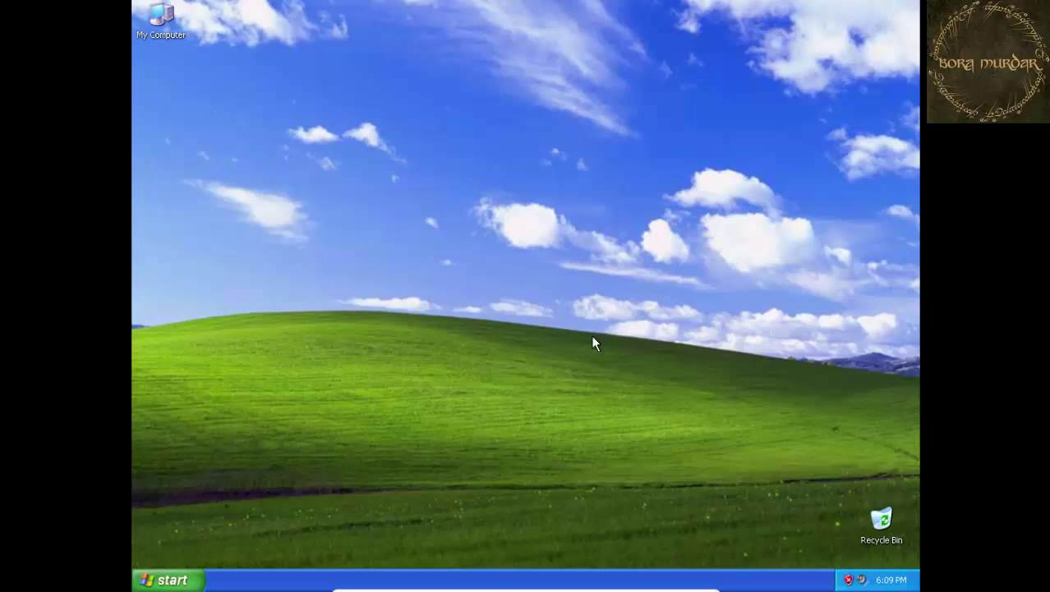
right_click(481, 285)
click(516, 308)
Permanently delete the previous MRIMG backup file from New Volume (E:), close the folder window and refresh the desktop
double_click(162, 25)
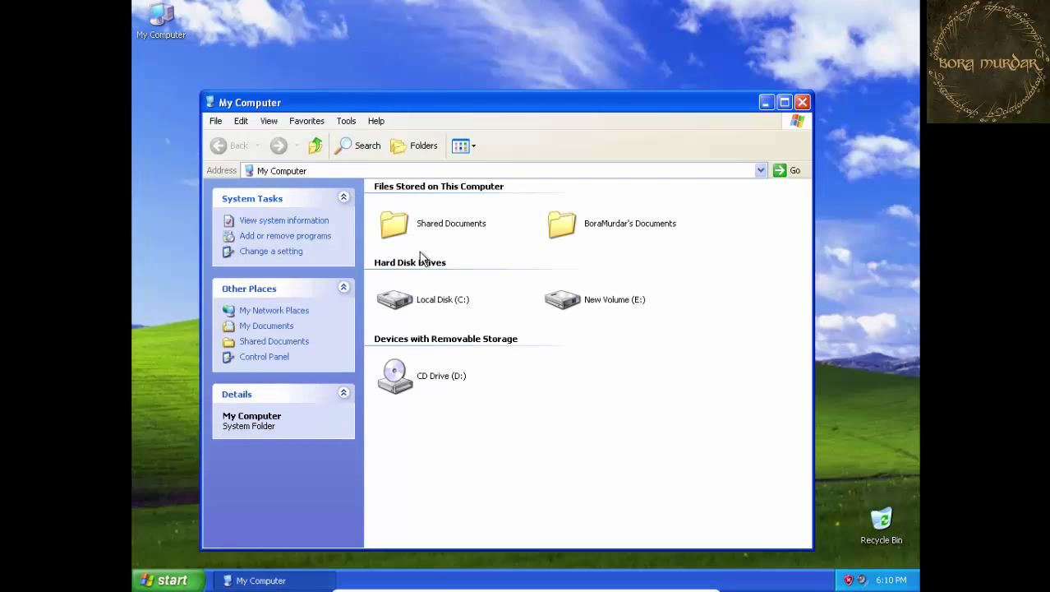
double_click(560, 304)
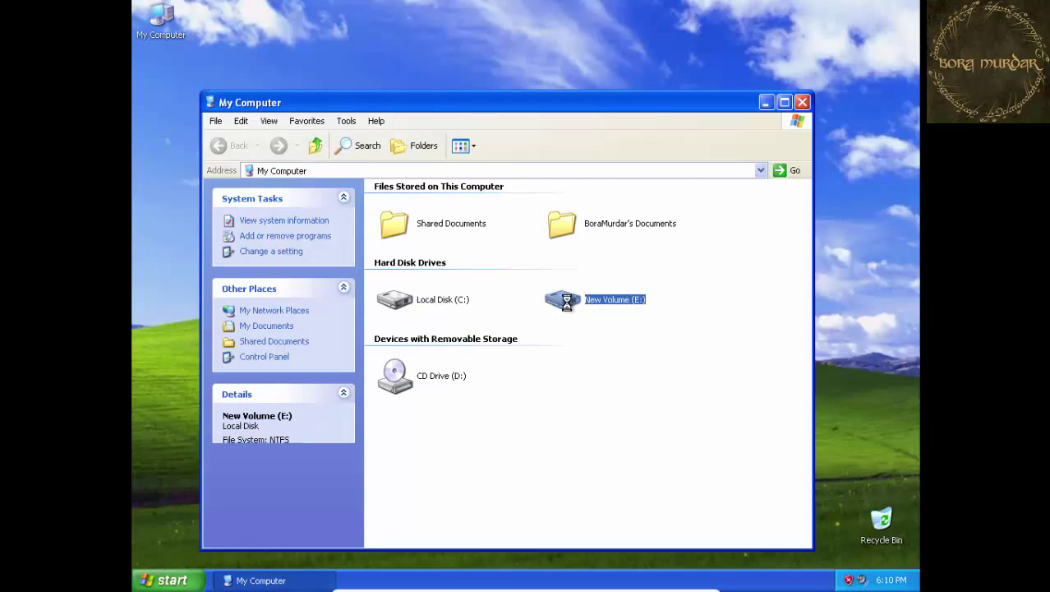
right_click(401, 209)
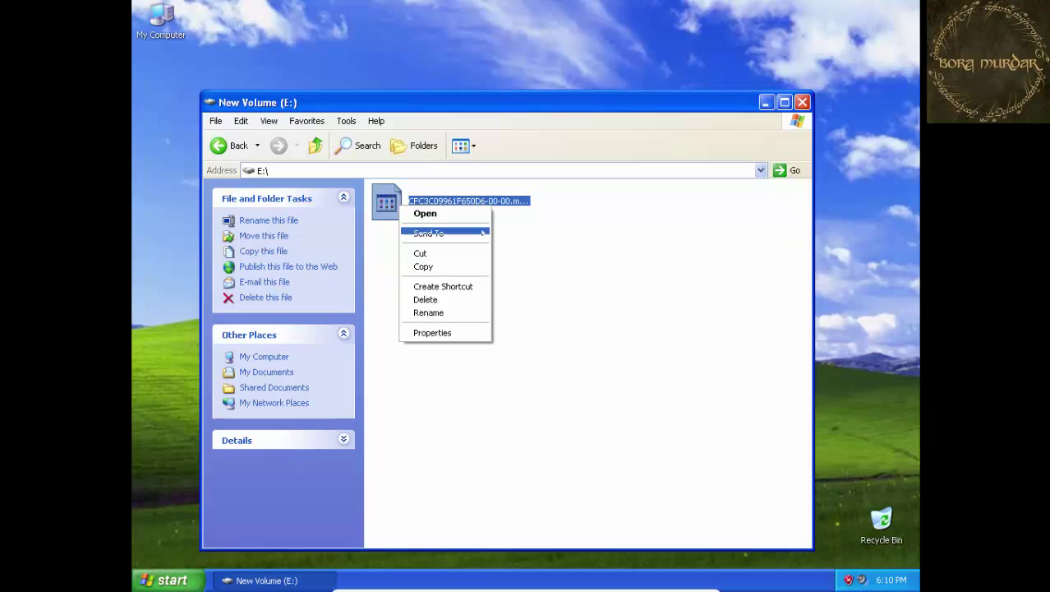
click(428, 300)
click(579, 310)
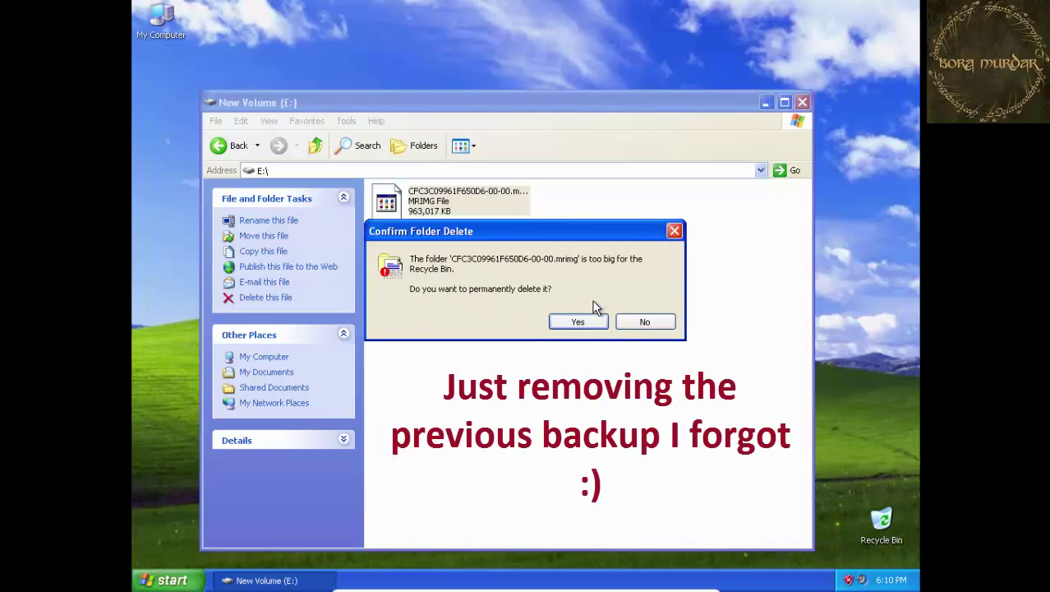
click(580, 319)
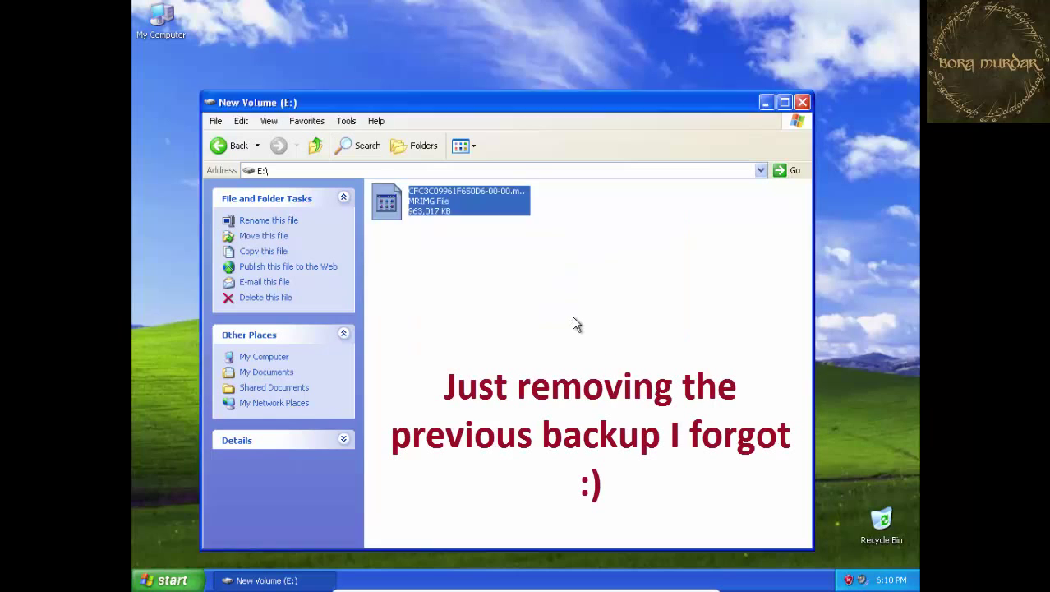
click(802, 104)
right_click(633, 188)
click(650, 205)
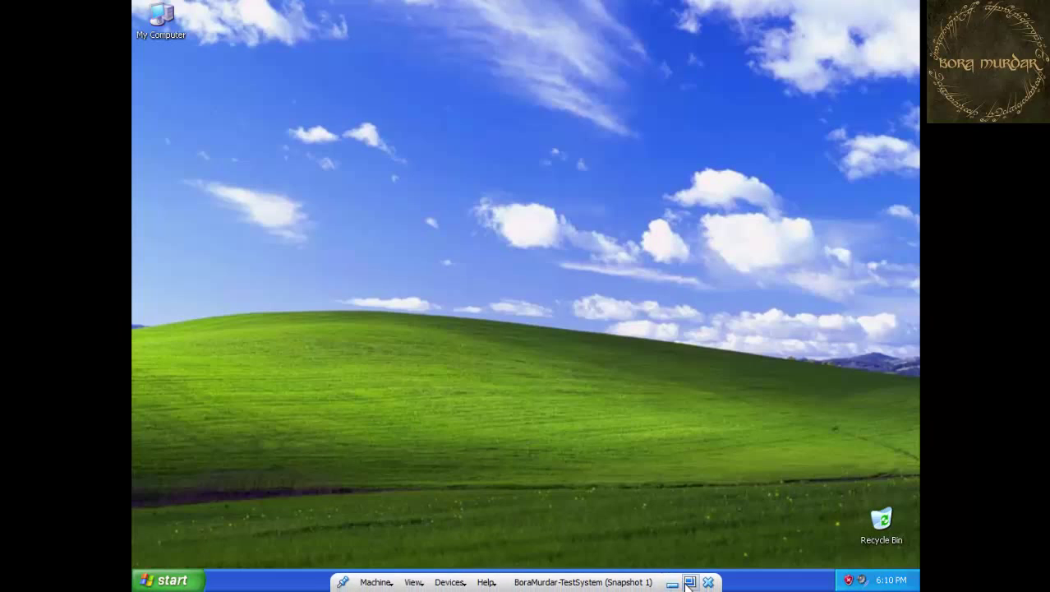
Leave full-screen mode and insert Hiren's.BootCD.15.2.iso into the machine's virtual CD/DVD drive
click(689, 582)
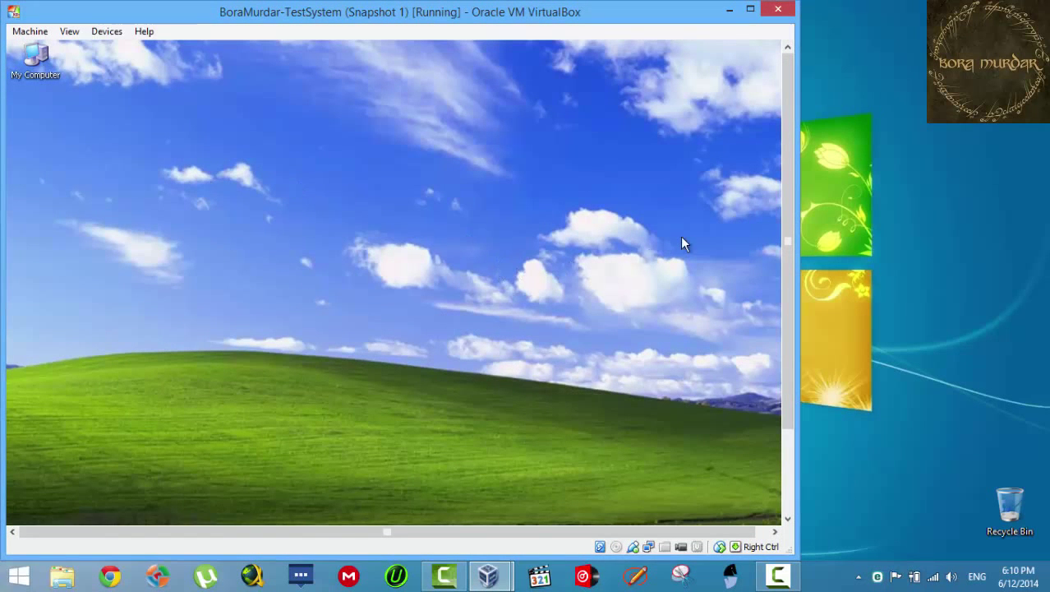
drag(784, 202, 787, 307)
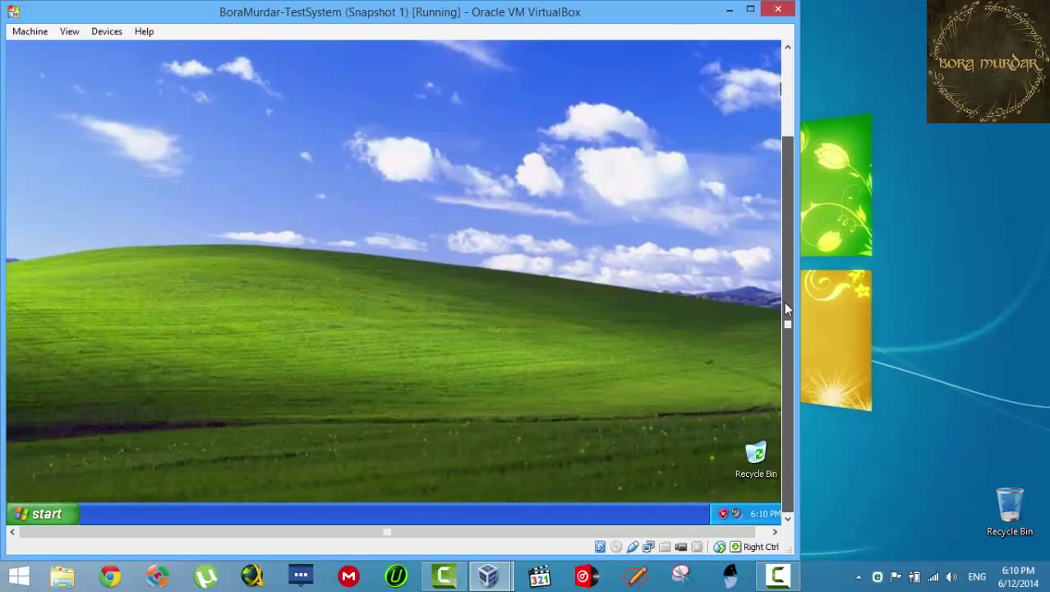
right_click(617, 548)
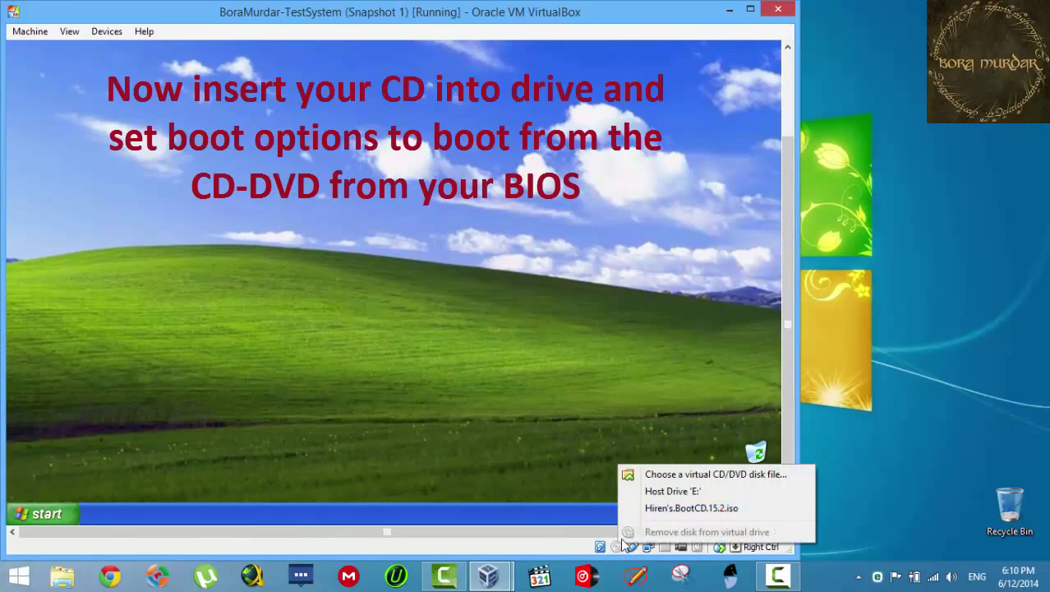
click(692, 510)
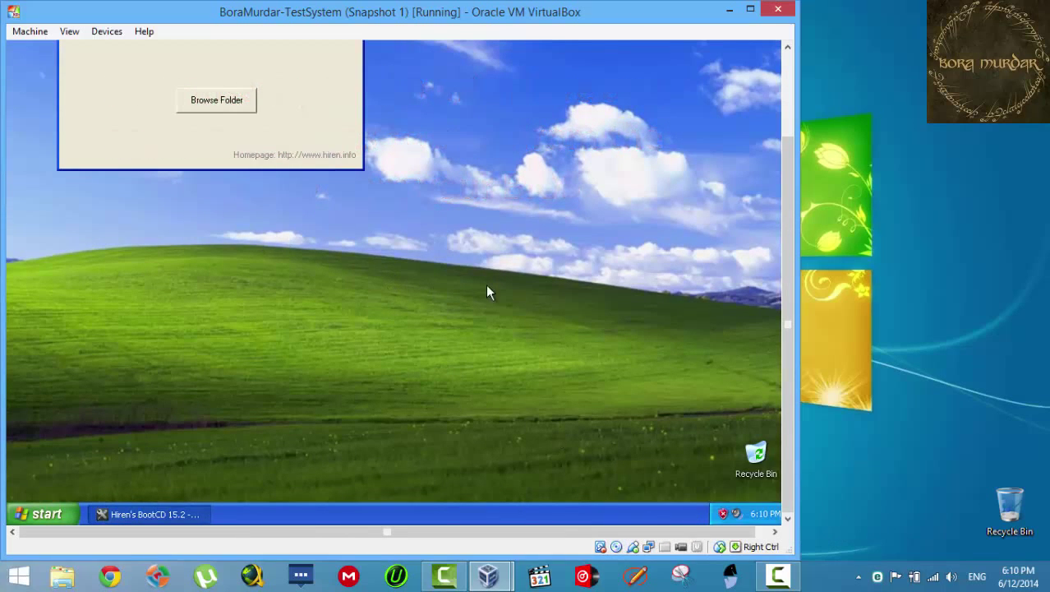
Restart the Windows XP guest from its desktop so that it boots from the inserted disc
mouse_move(788, 284)
mouse_down()
mouse_move(788, 213)
mouse_move(787, 299)
mouse_up()
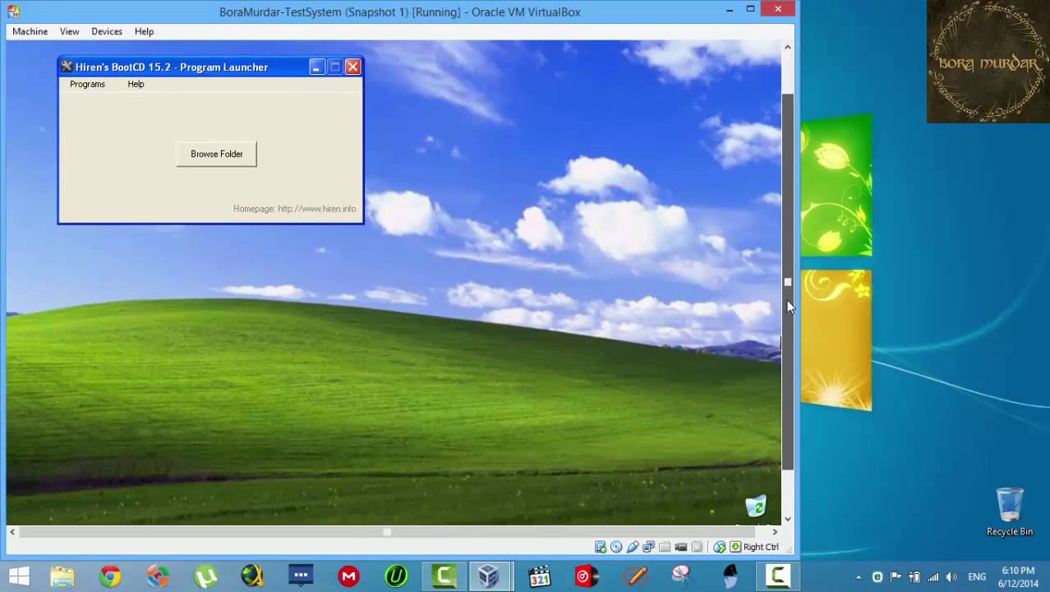
click(57, 514)
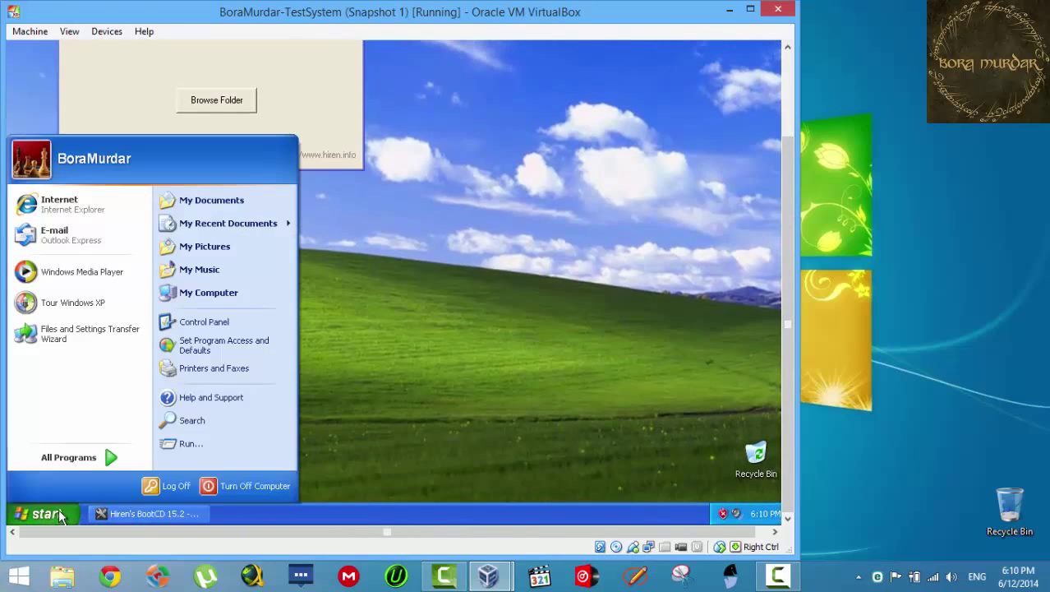
click(102, 458)
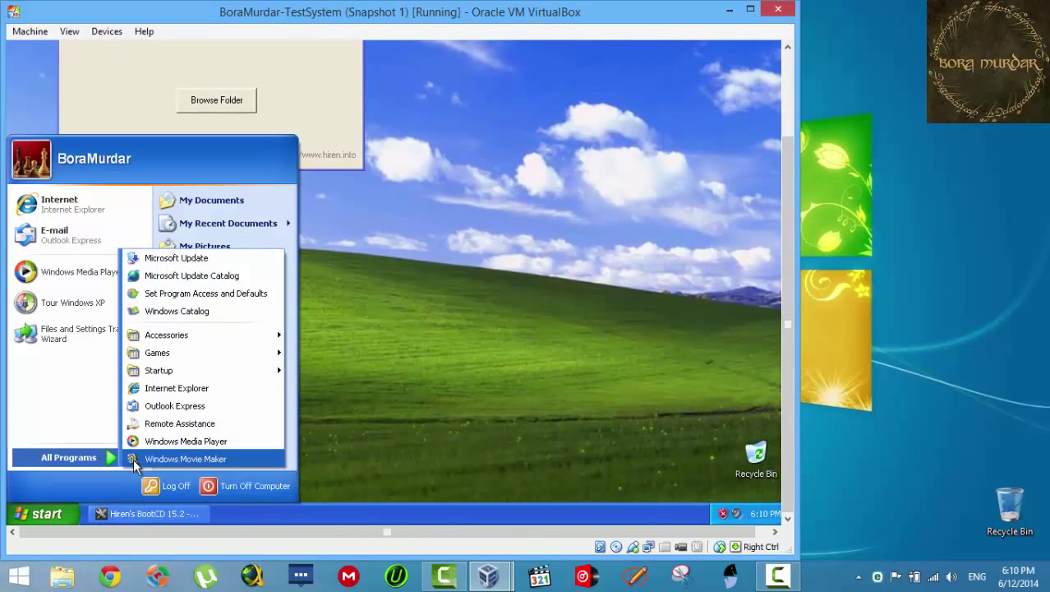
click(251, 485)
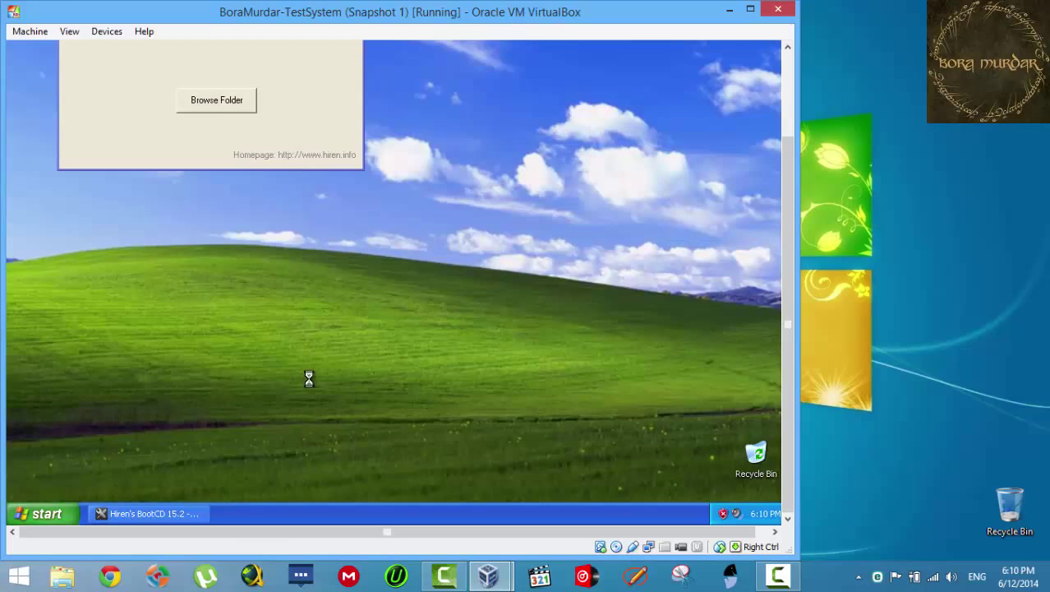
click(466, 158)
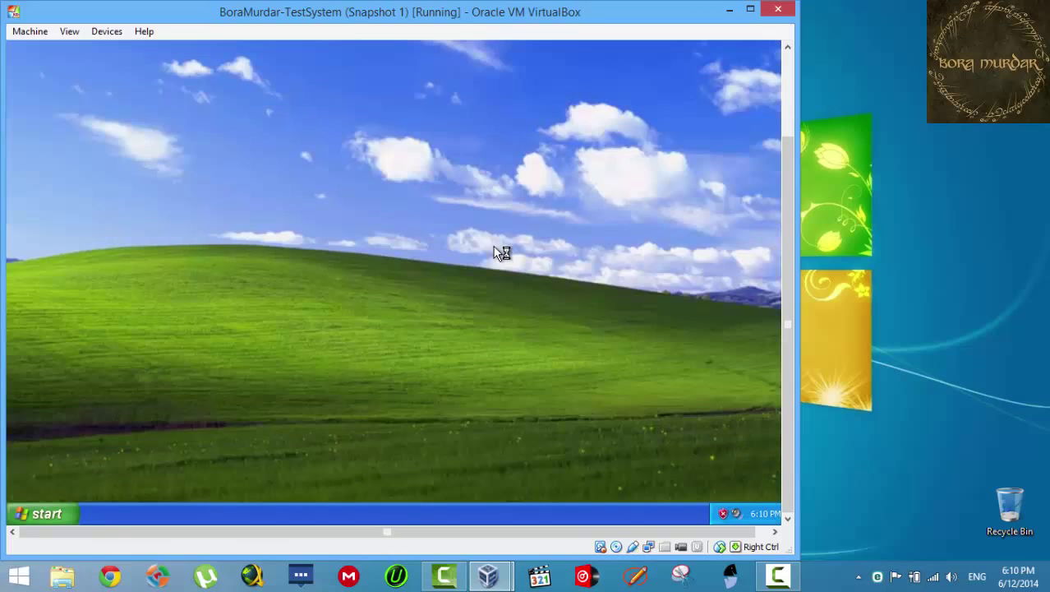
Switch the restarting machine to full-screen mode and boot Mini Windows Xp from the Hiren's BootCD 15.2 menu
click(69, 31)
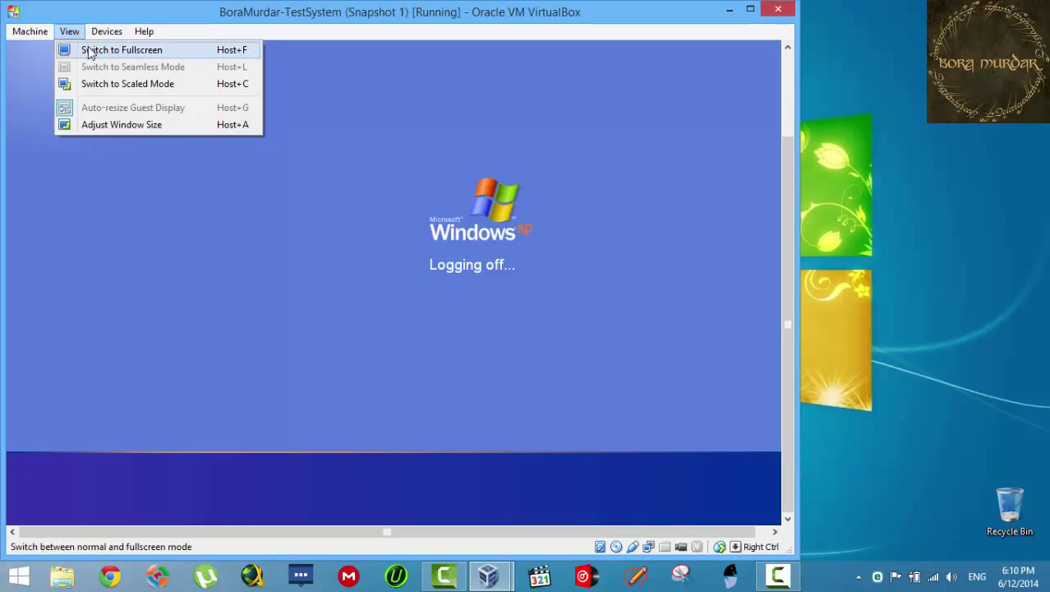
click(92, 48)
click(375, 349)
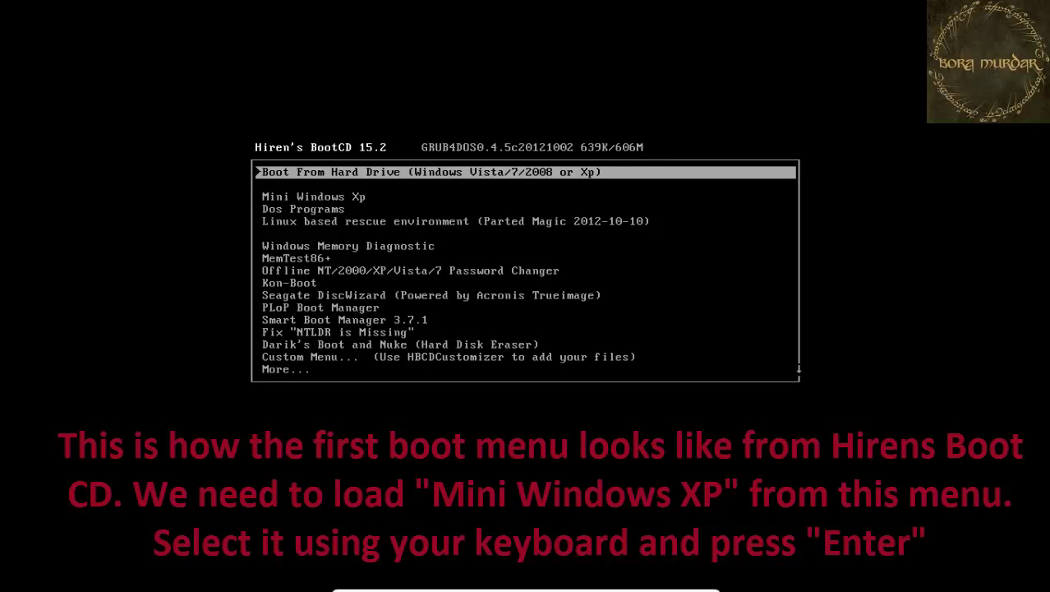
key(Down)
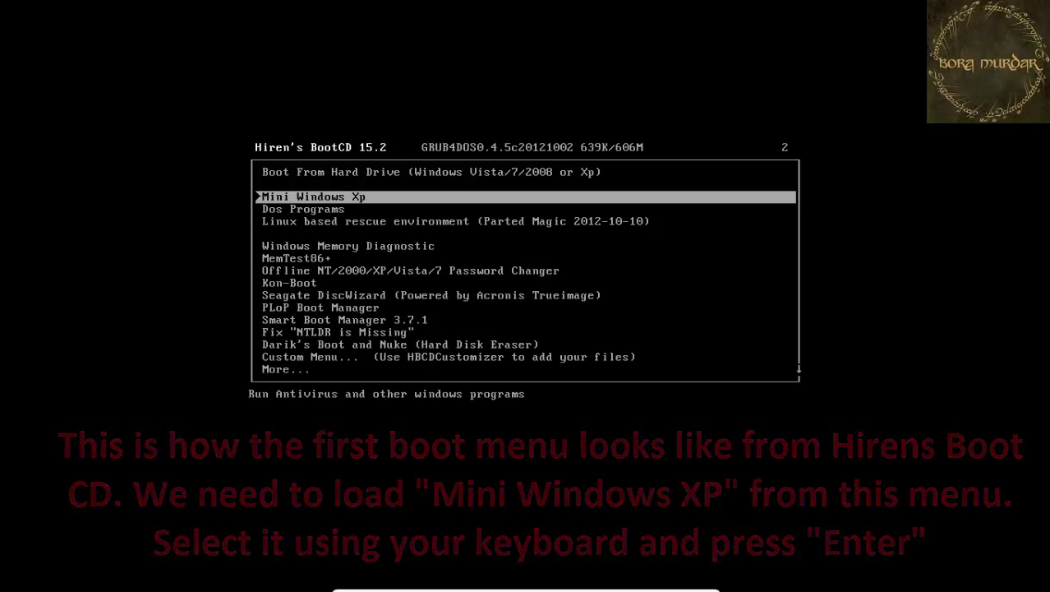
key(Return)
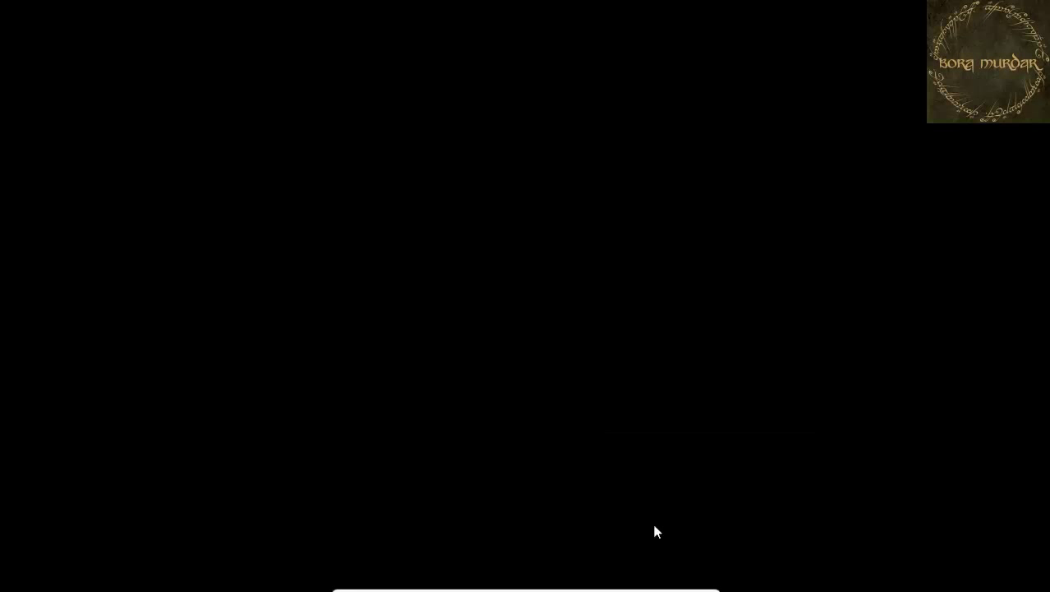
Leave full-screen mode while Mini Windows Xp loads and move the machine window nearer the middle of the host desktop
mouse_move(674, 582)
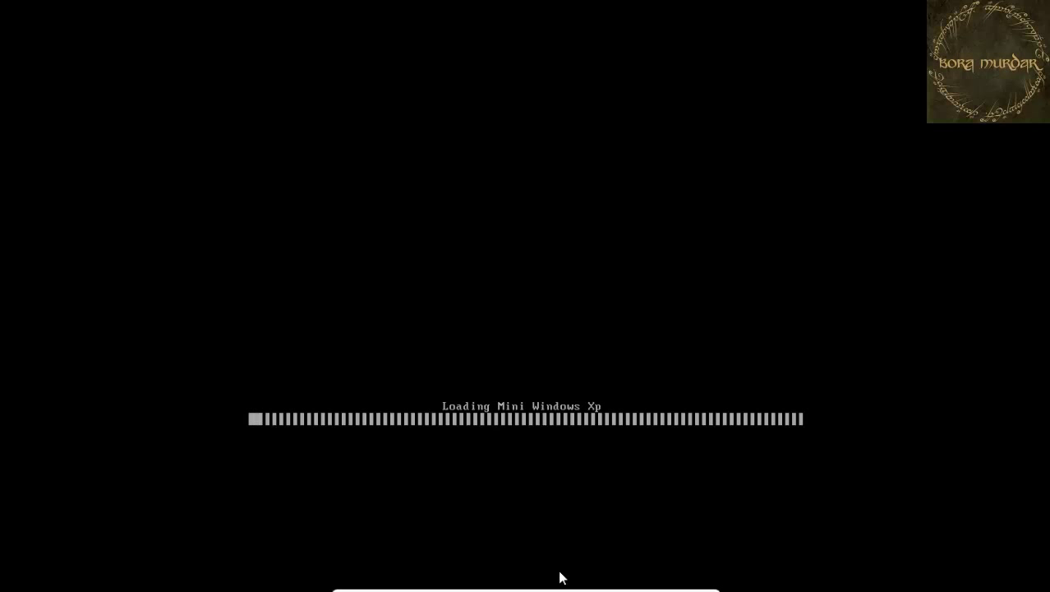
click(692, 582)
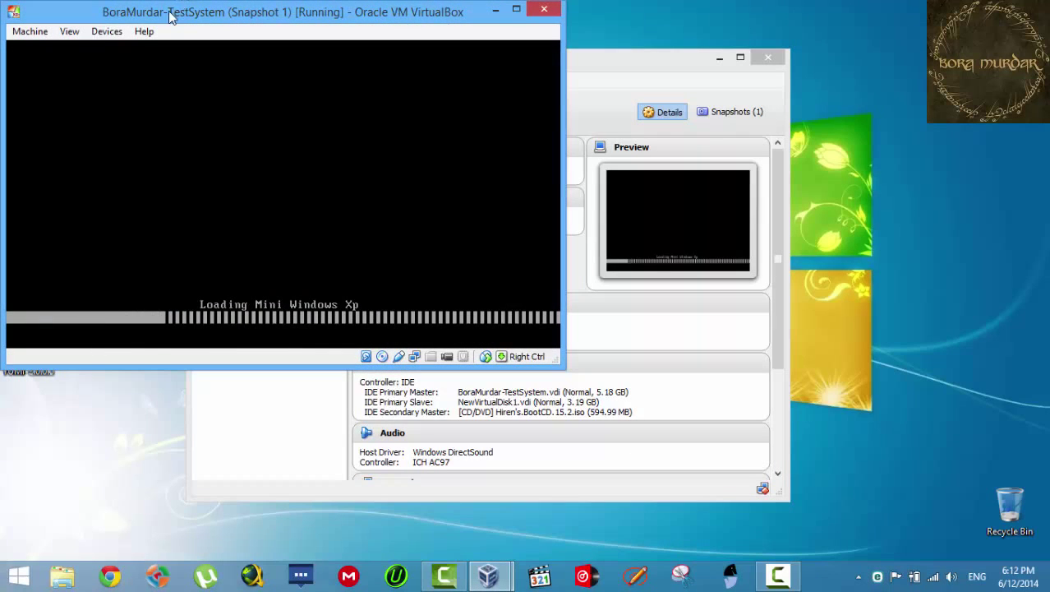
drag(171, 17, 414, 81)
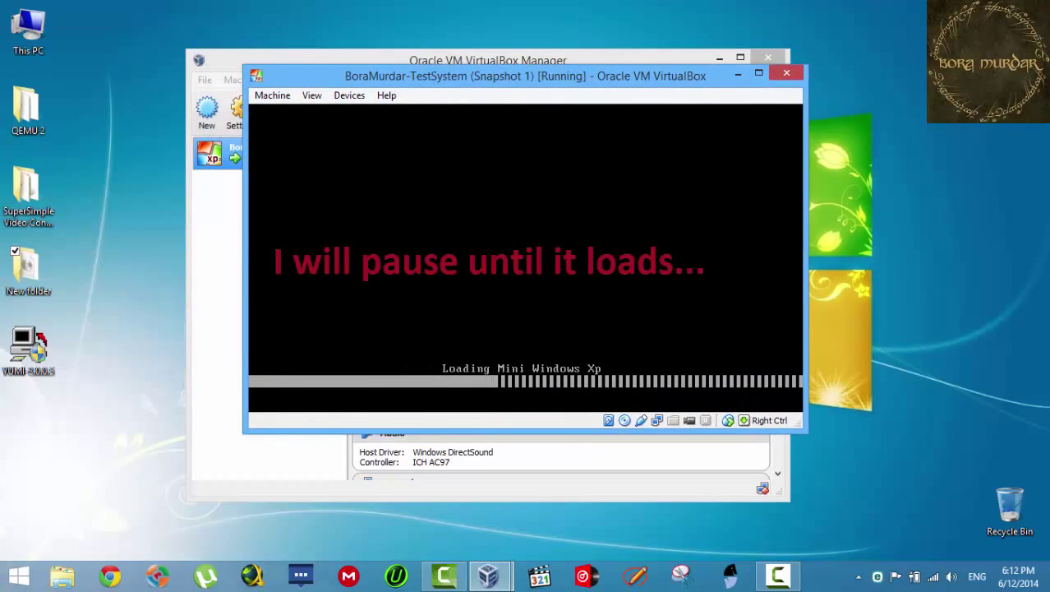
click(777, 576)
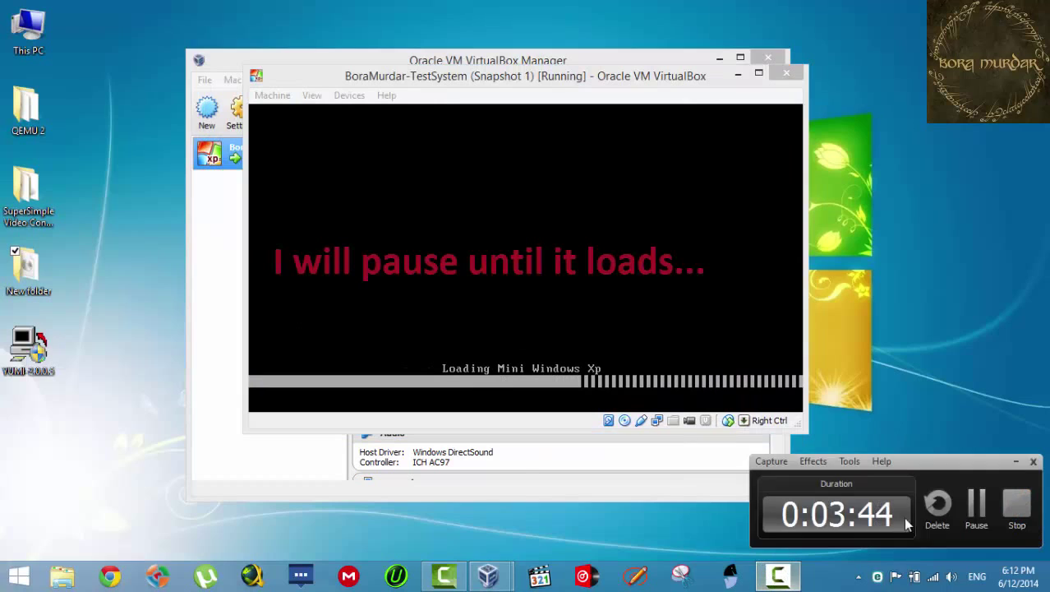
click(974, 506)
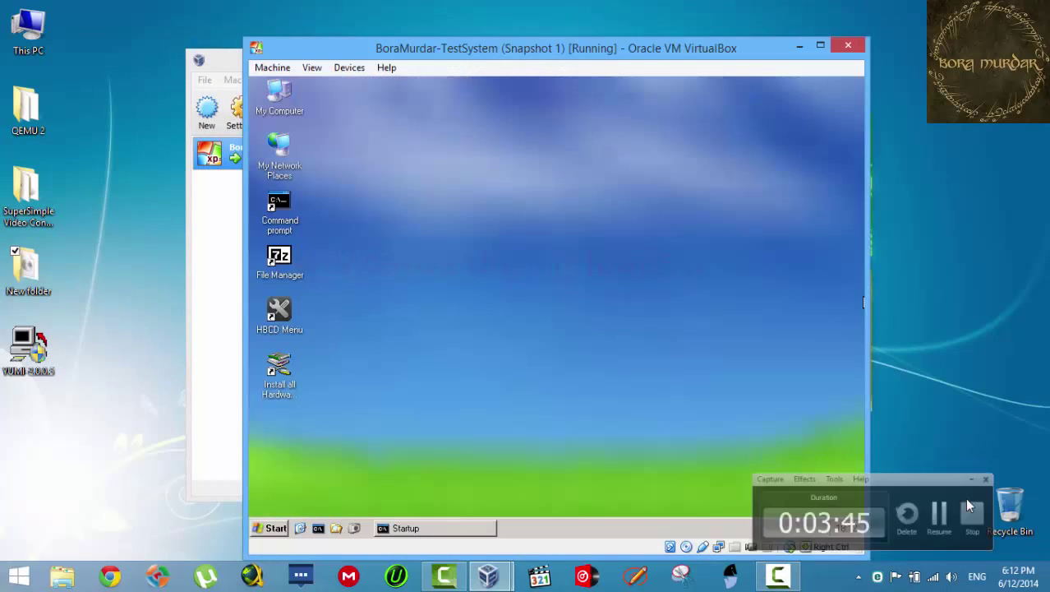
click(965, 497)
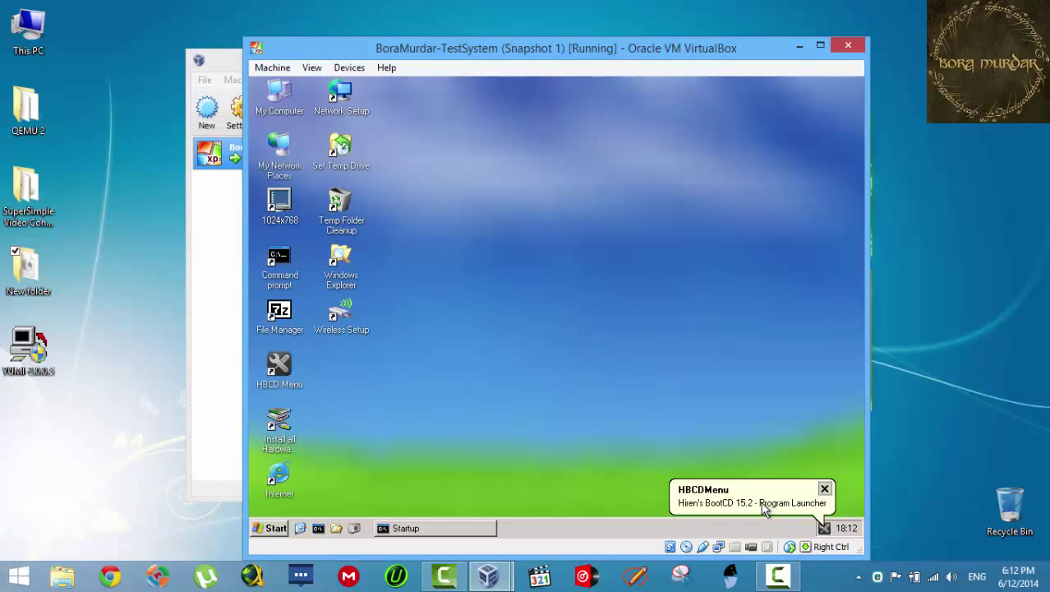
click(777, 579)
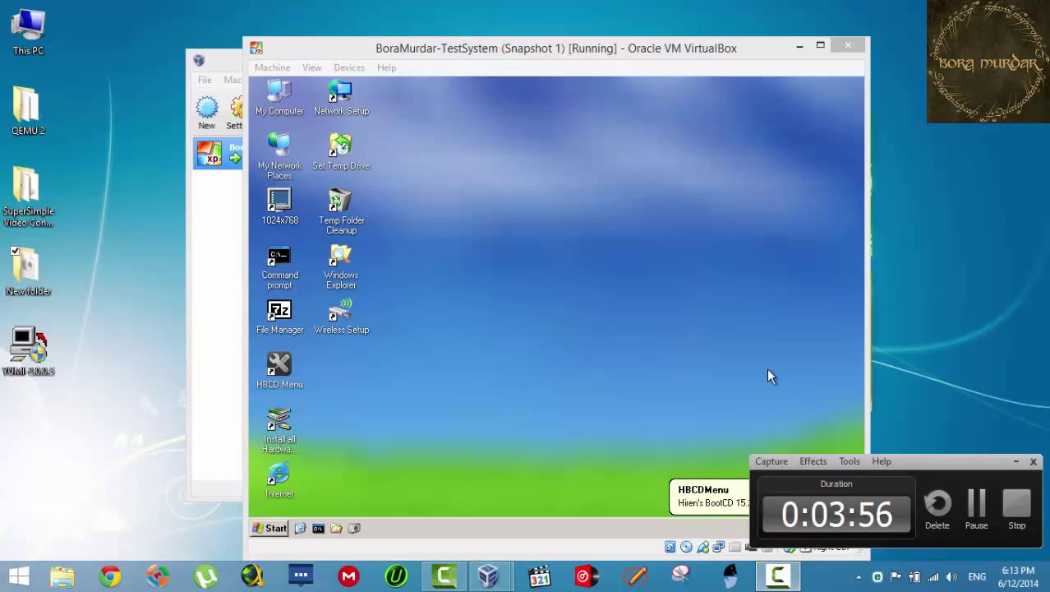
click(661, 61)
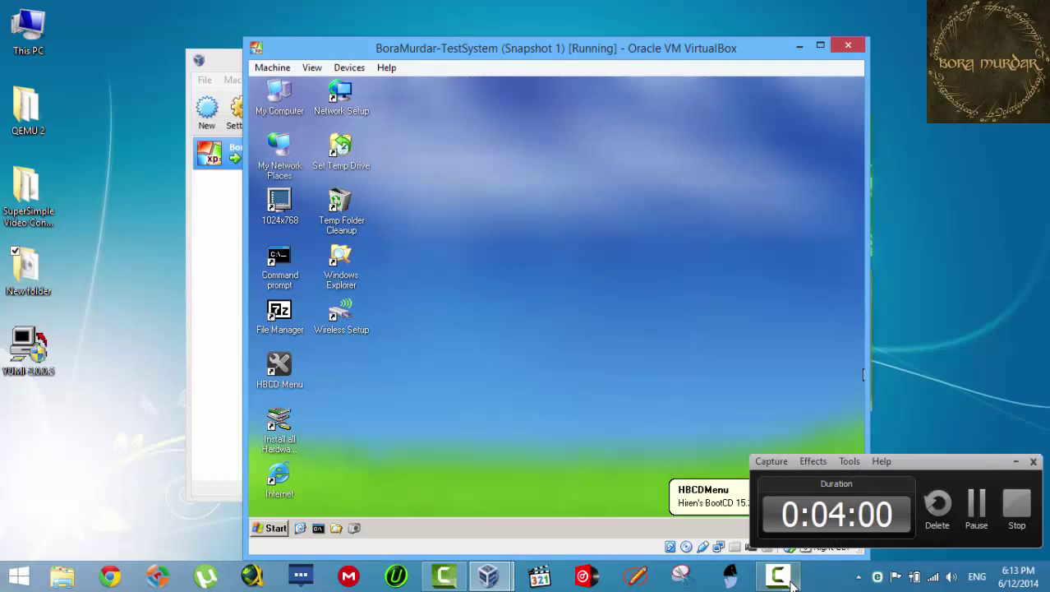
click(920, 355)
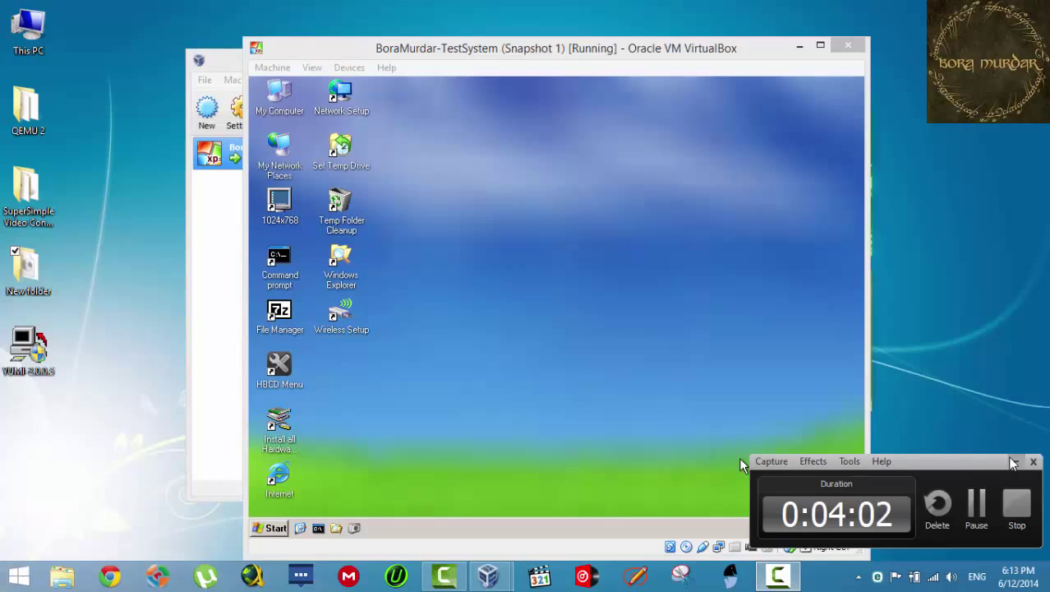
click(740, 460)
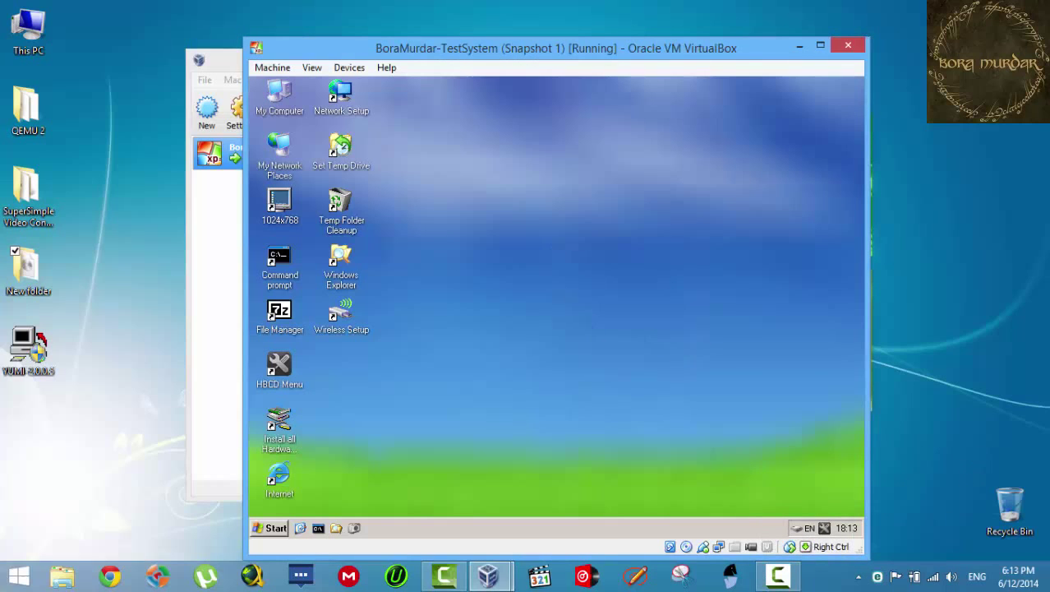
Switch the virtual machine running Mini Windows Xp to full-screen mode
click(313, 71)
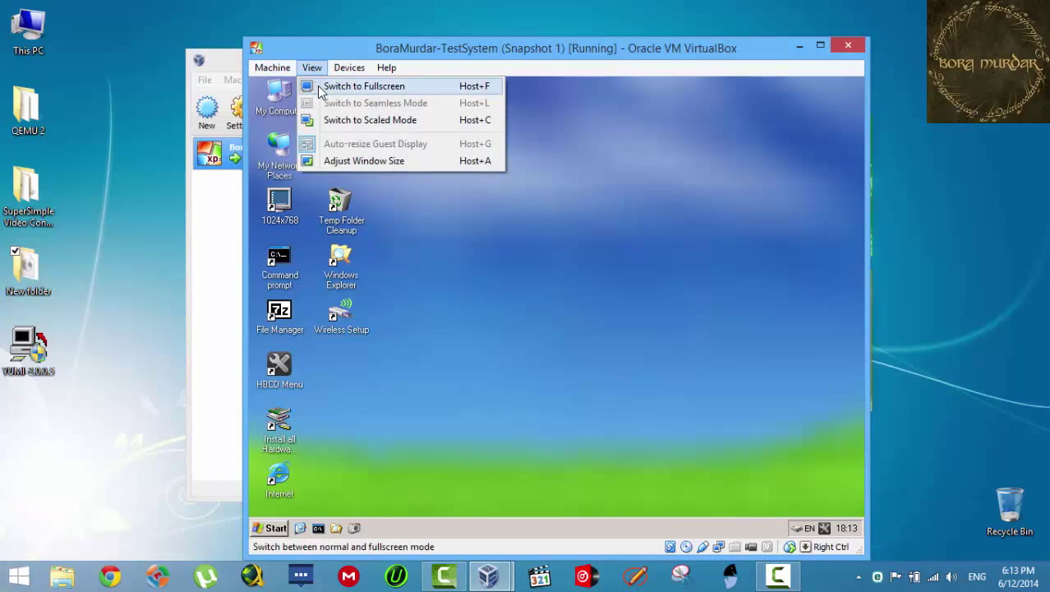
click(364, 86)
click(525, 366)
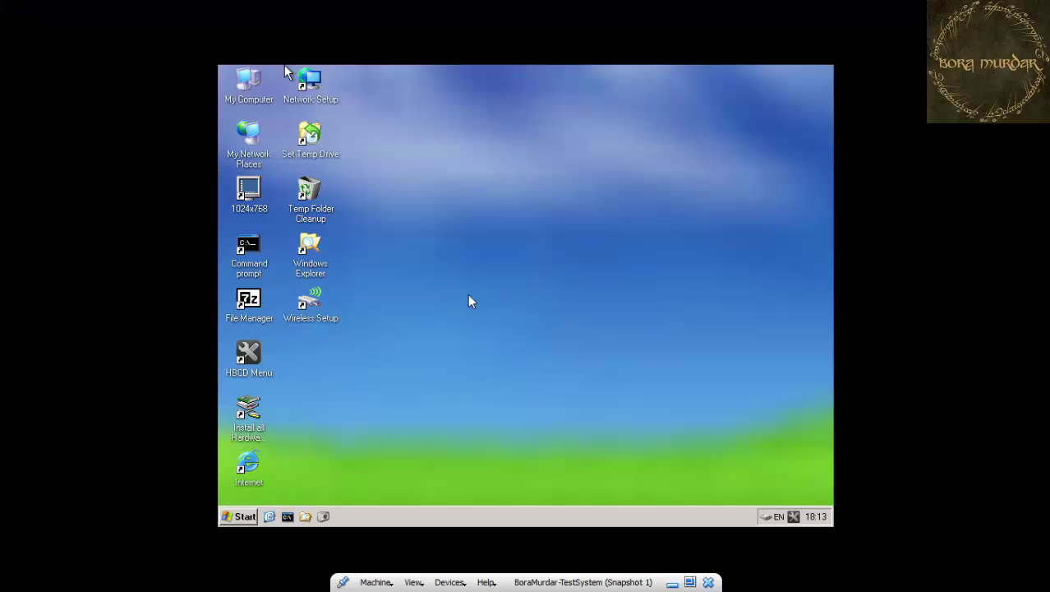
Set the Mini Windows Xp display resolution to 1024x768 and refresh its desktop
double_click(250, 195)
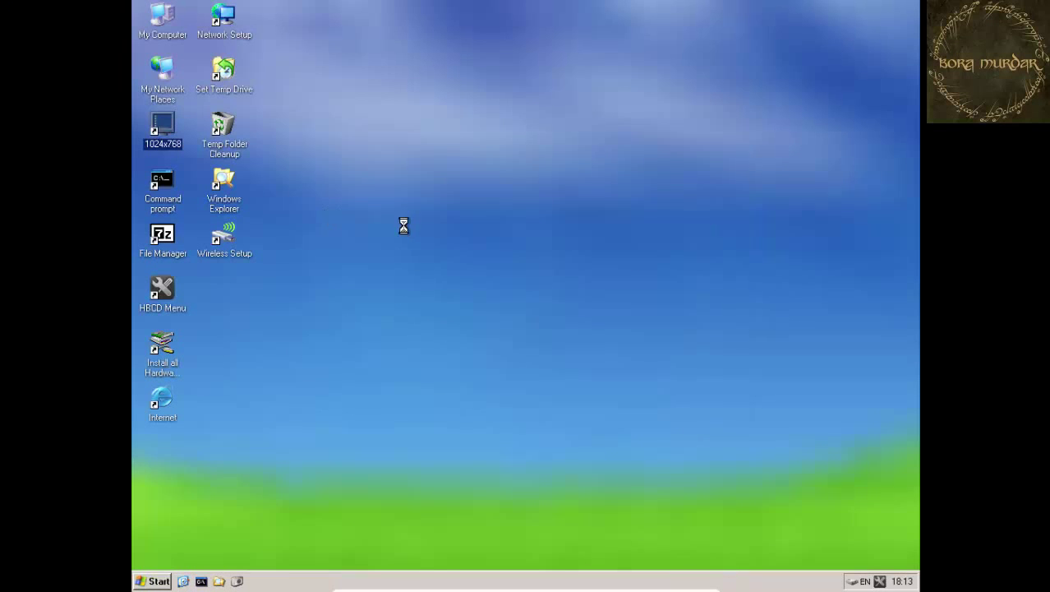
right_click(403, 226)
click(418, 244)
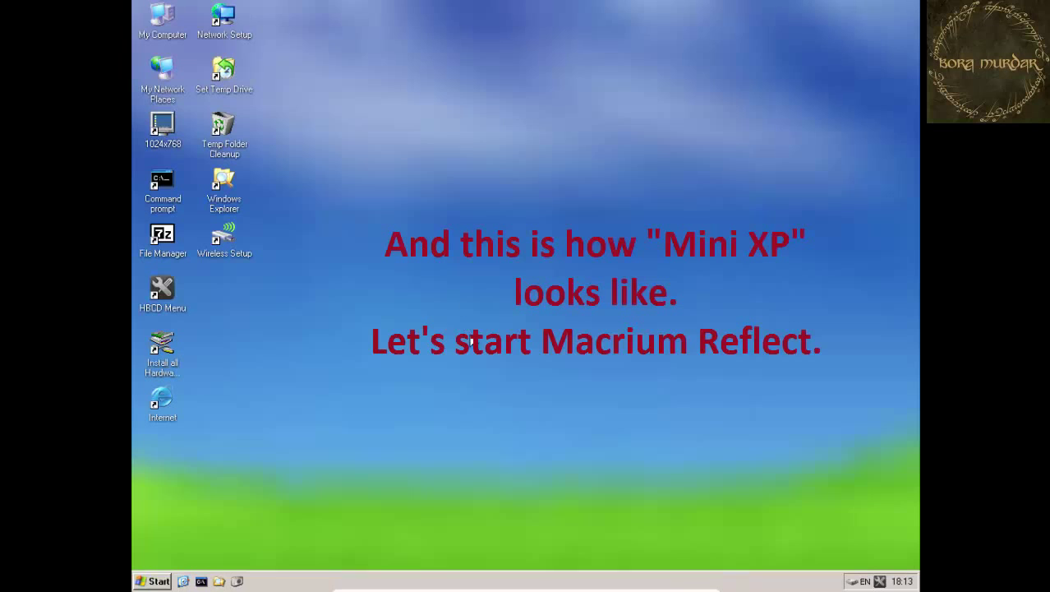
Launch Macrium Reflect (From MiniXp) from the Backup tools of the Hiren's BootCD program launcher
click(880, 581)
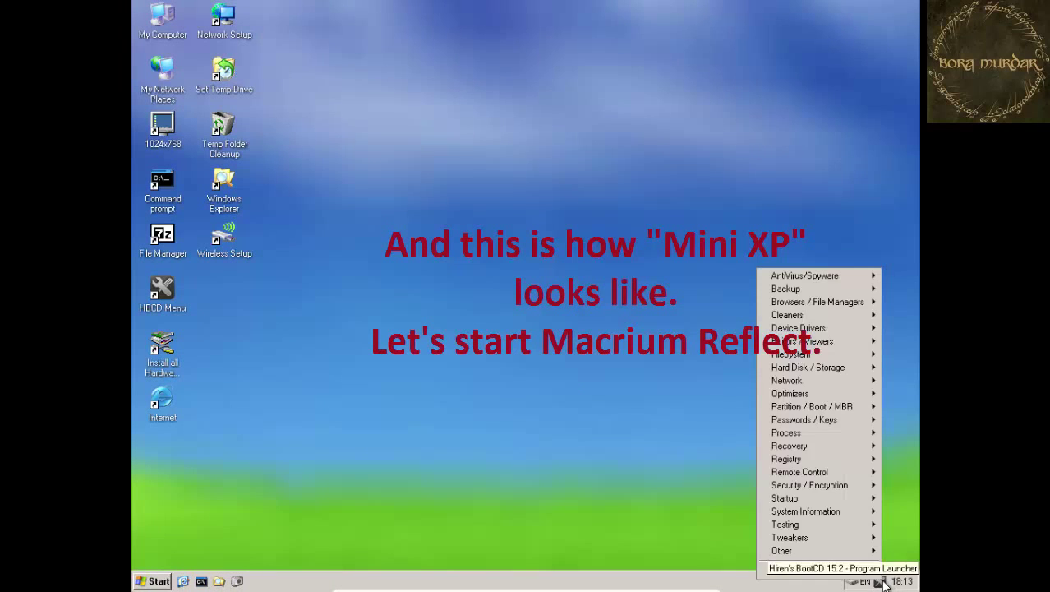
mouse_move(801, 290)
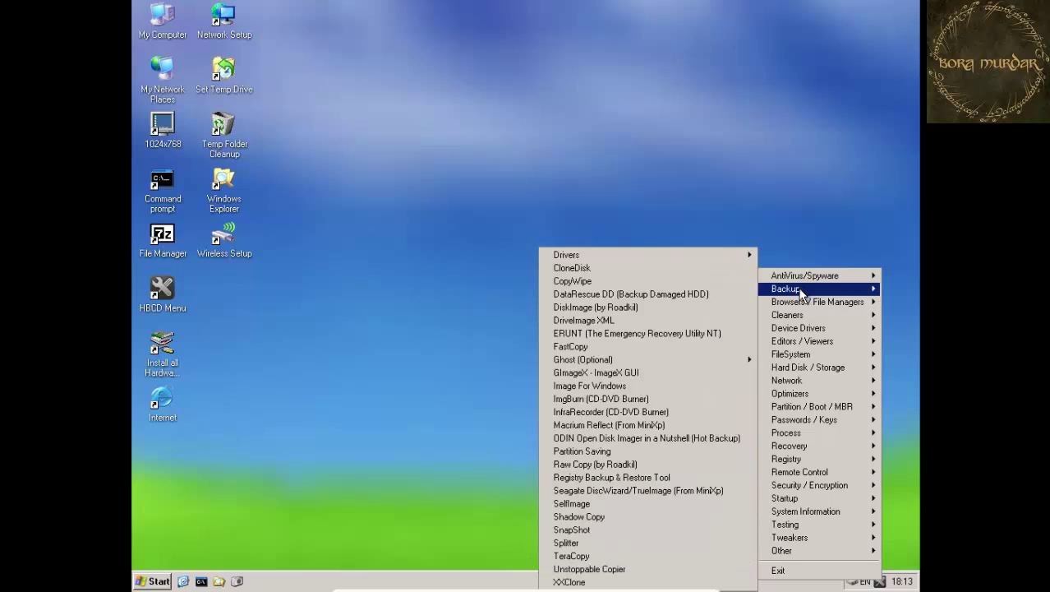
click(604, 426)
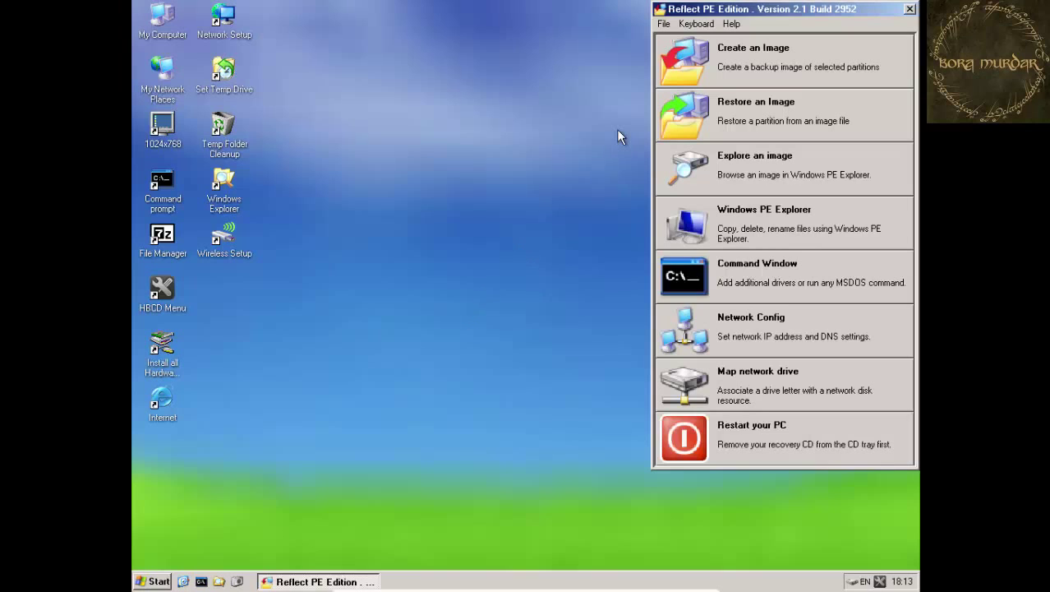
Begin creating an image with the Full backup method and select the C: partition on Disk 1 as the source
click(745, 57)
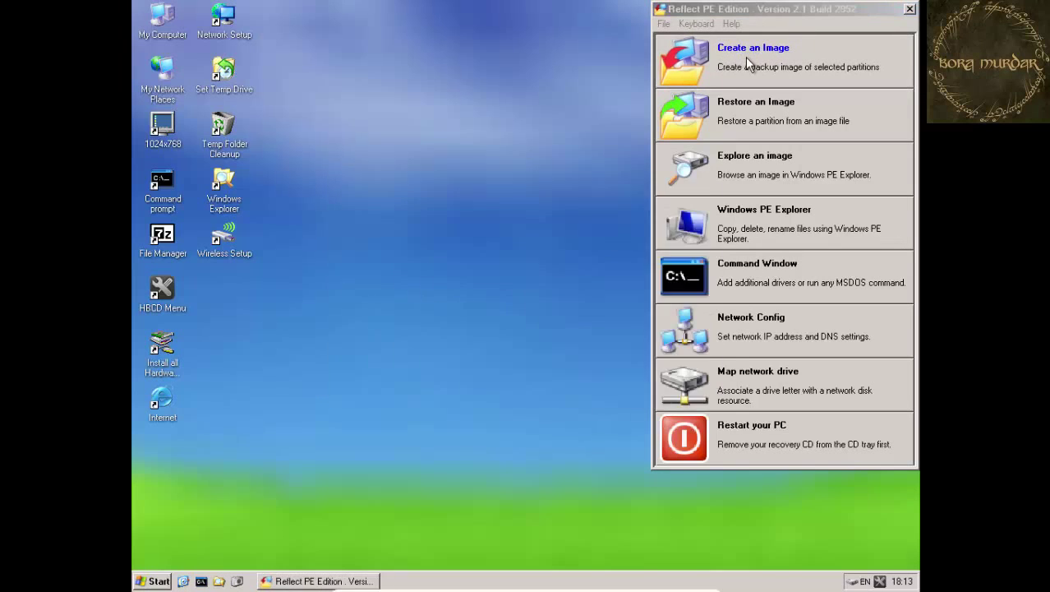
click(546, 412)
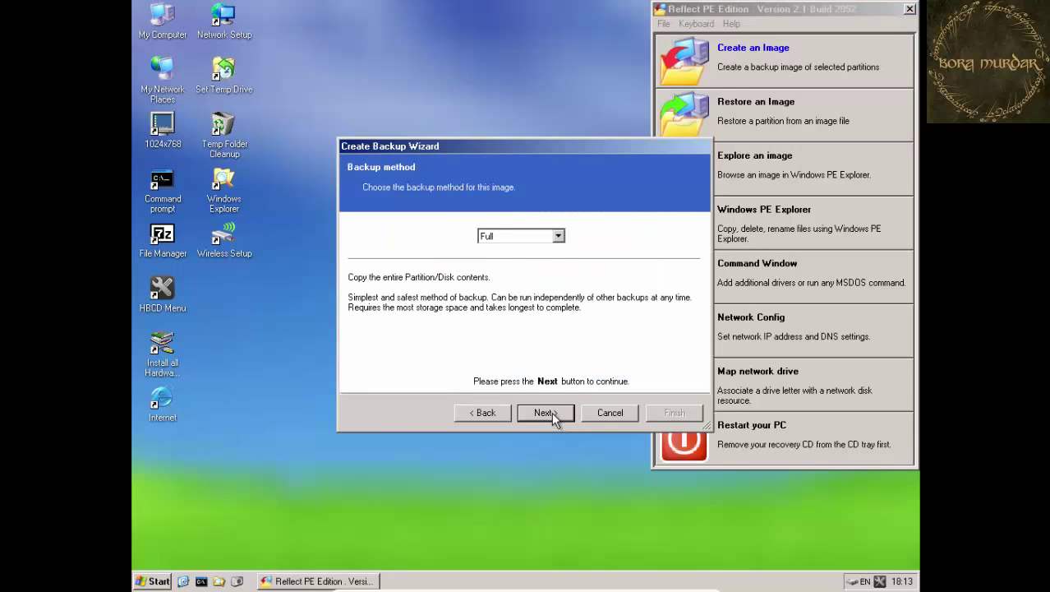
click(551, 412)
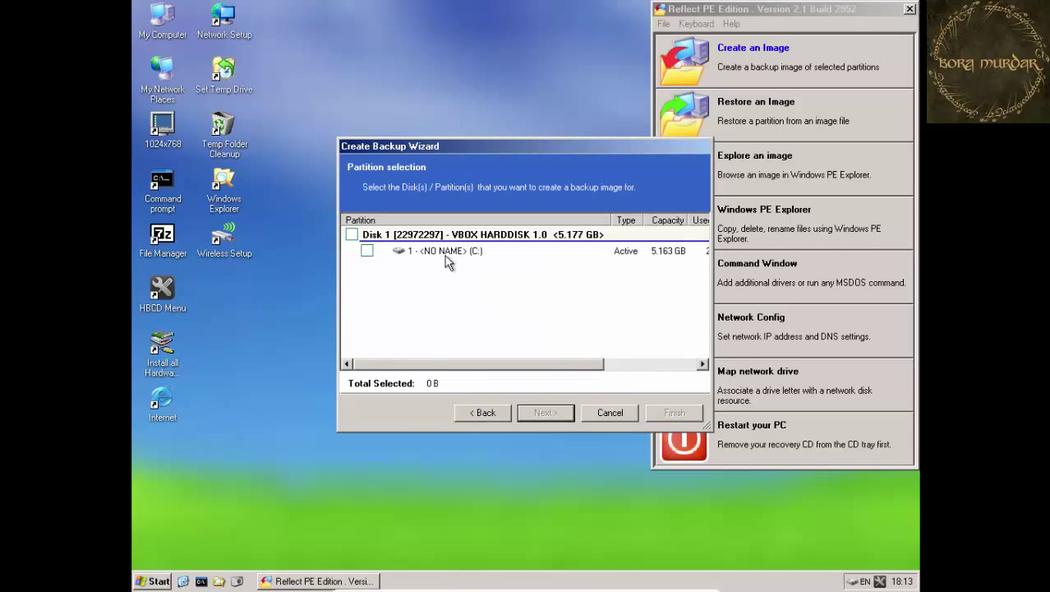
click(368, 251)
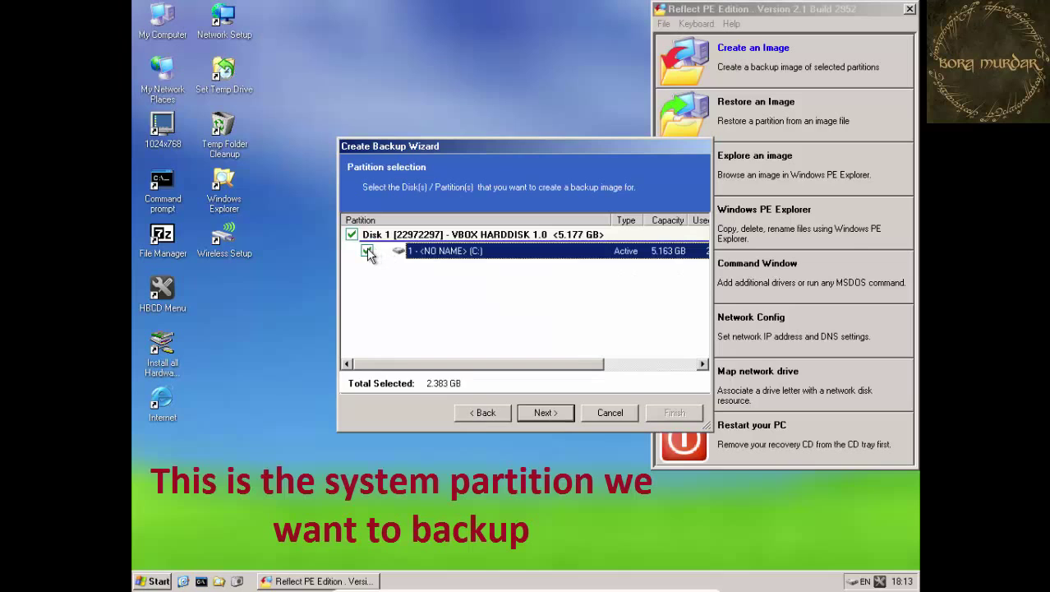
click(546, 413)
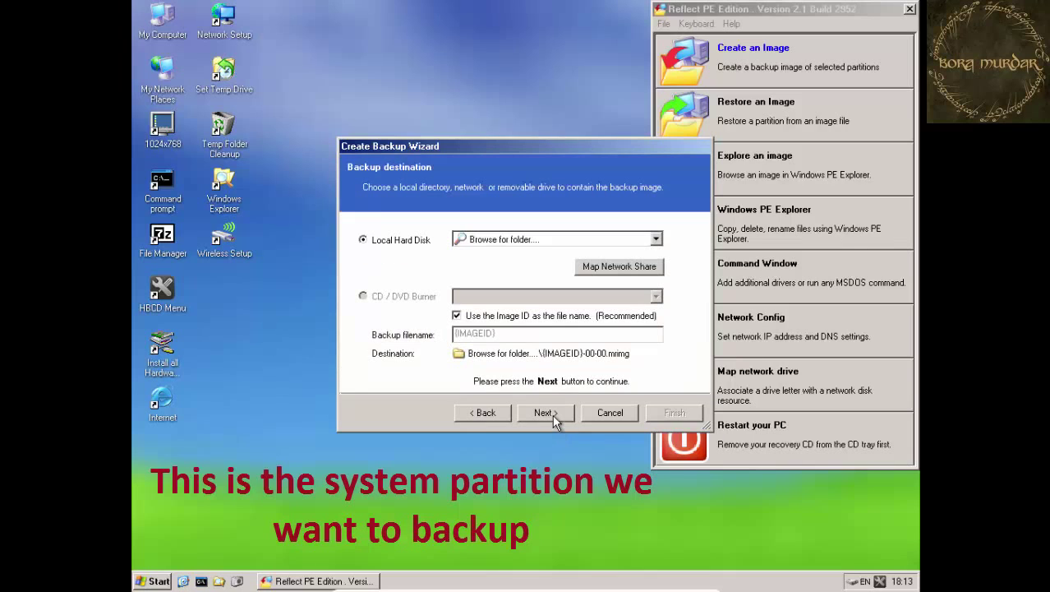
Set the backup destination on the local hard disk to the root of (E:) New Volume
click(491, 239)
click(490, 252)
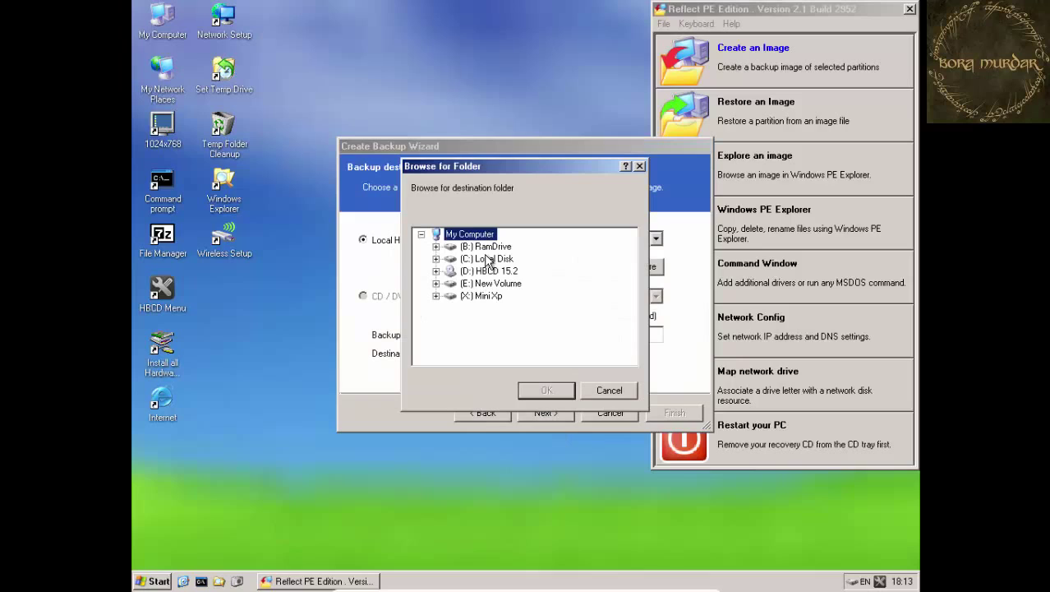
click(482, 284)
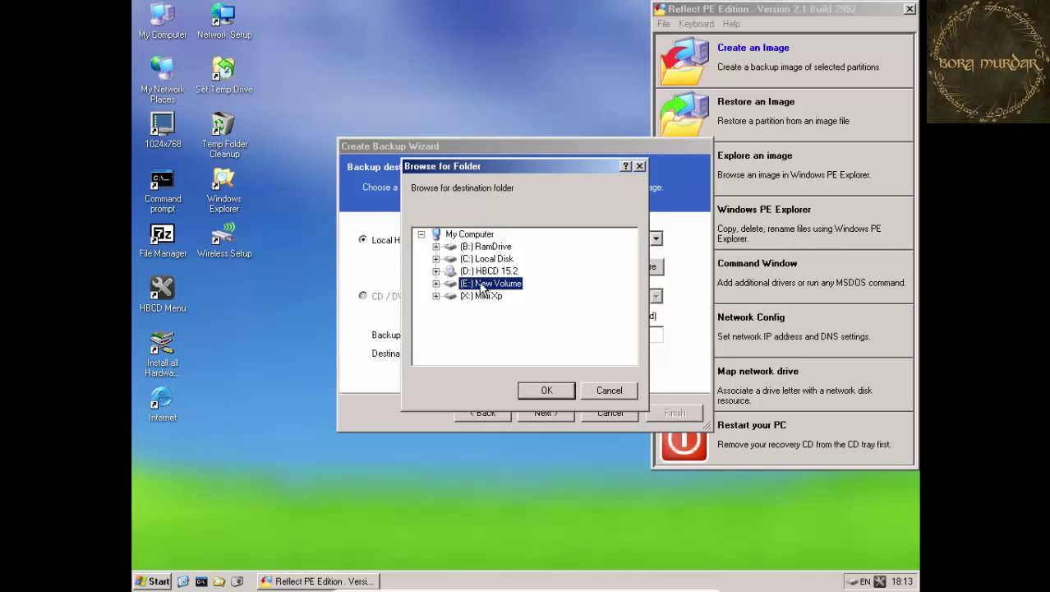
double_click(488, 285)
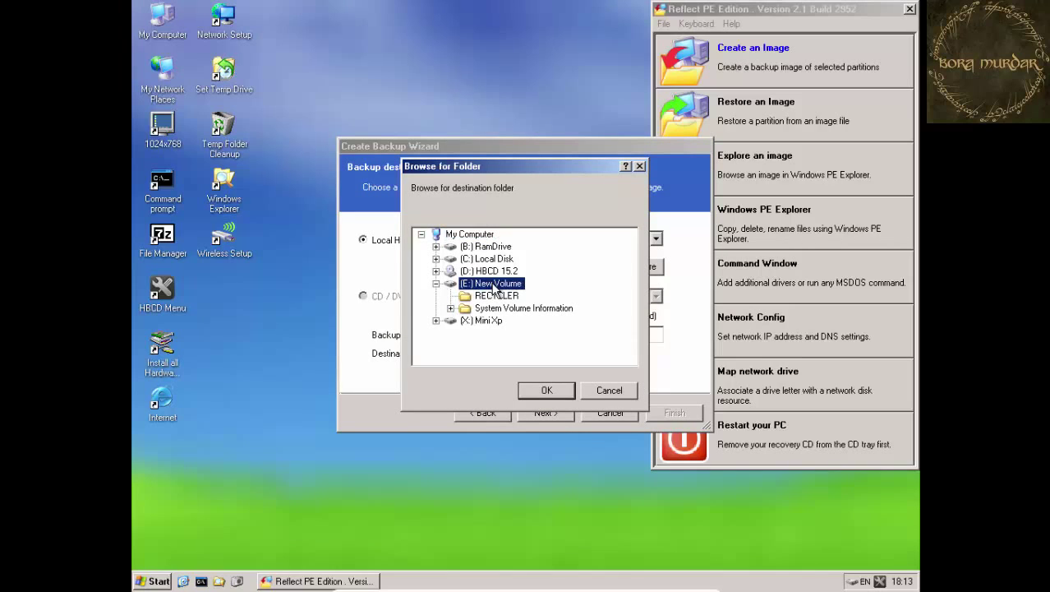
click(544, 391)
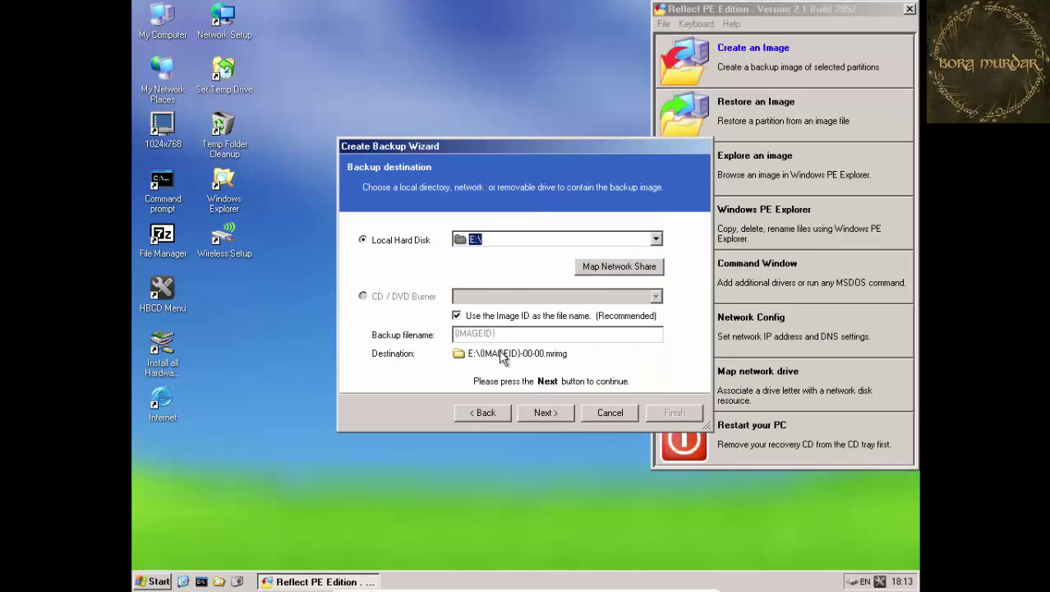
Accept the backup destination, set the compression level to High in the advanced settings, and check the file size options
click(556, 414)
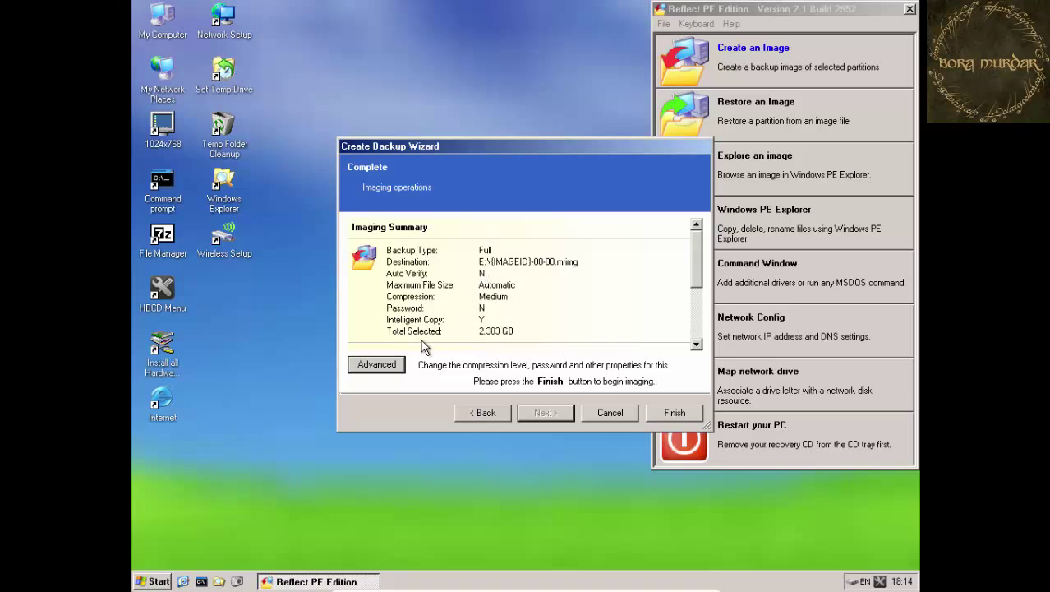
click(396, 364)
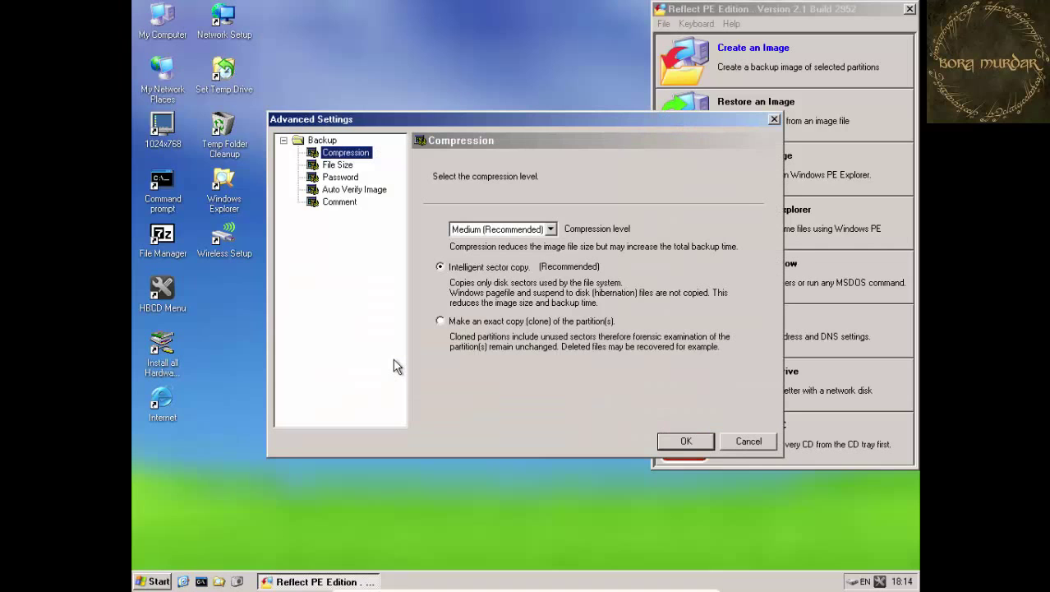
click(544, 232)
click(493, 259)
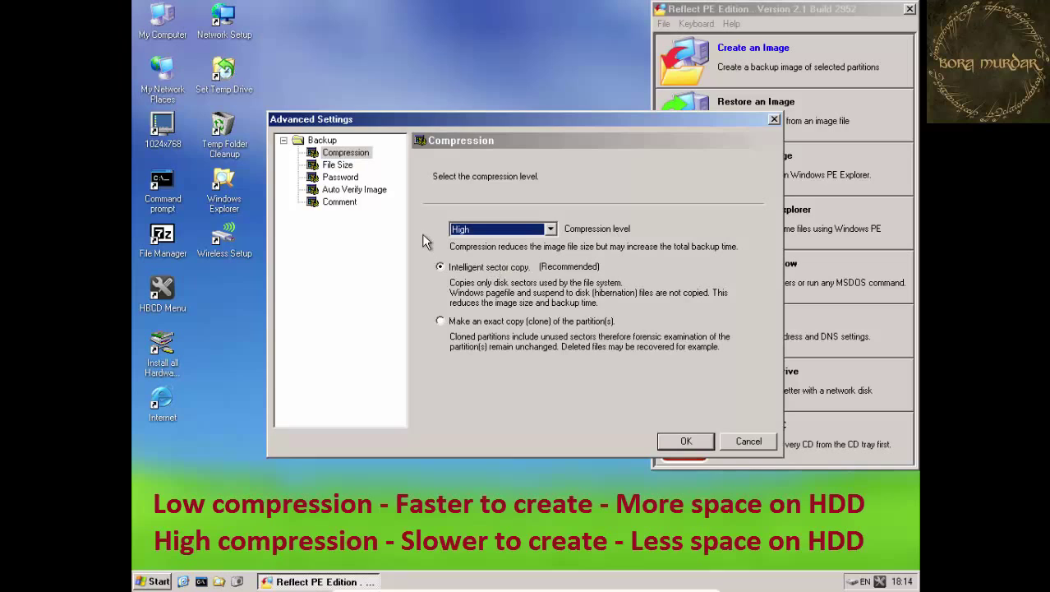
click(338, 165)
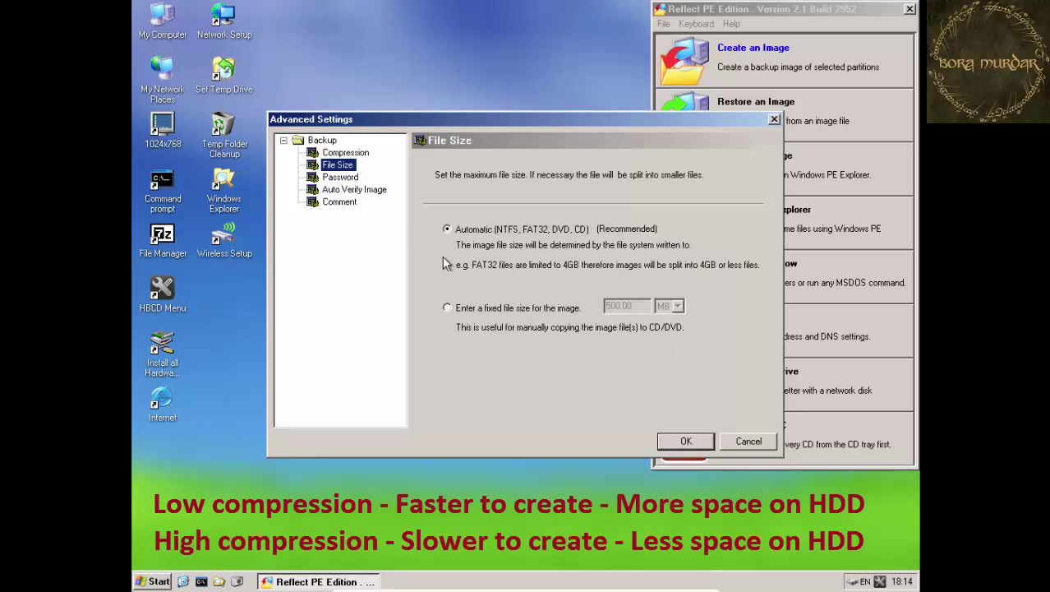
Enable password protection for the image with Standard 128 Bit AES encryption, entering the backup password in both password fields
click(350, 178)
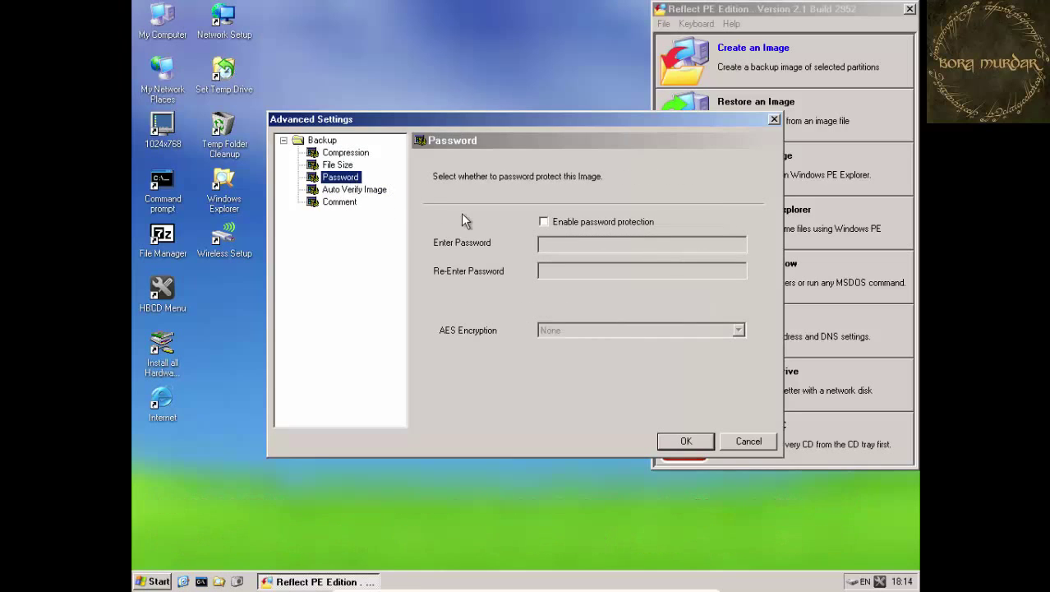
click(543, 222)
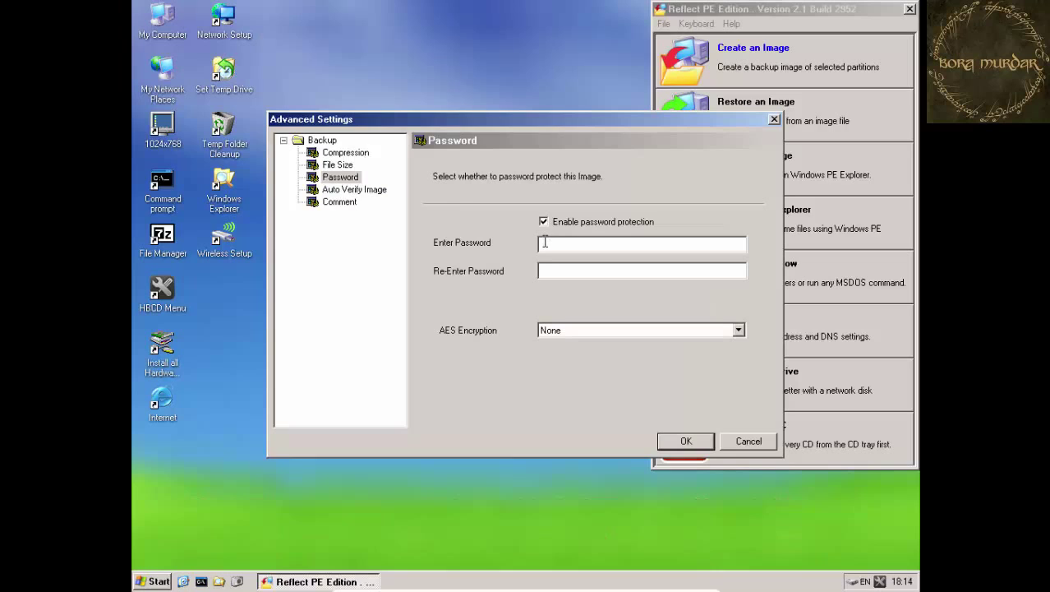
click(739, 330)
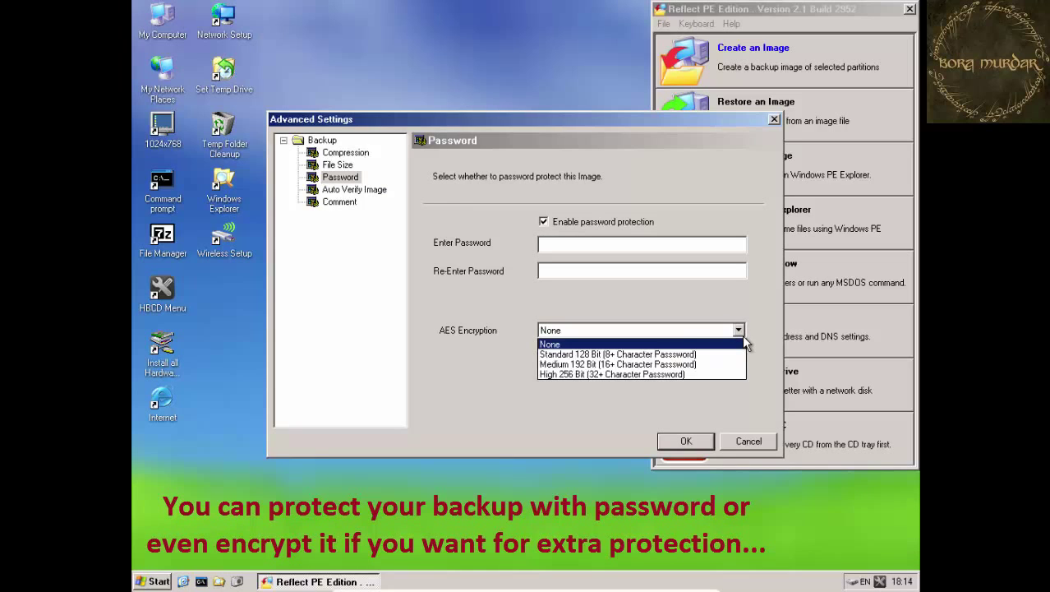
click(657, 355)
click(558, 244)
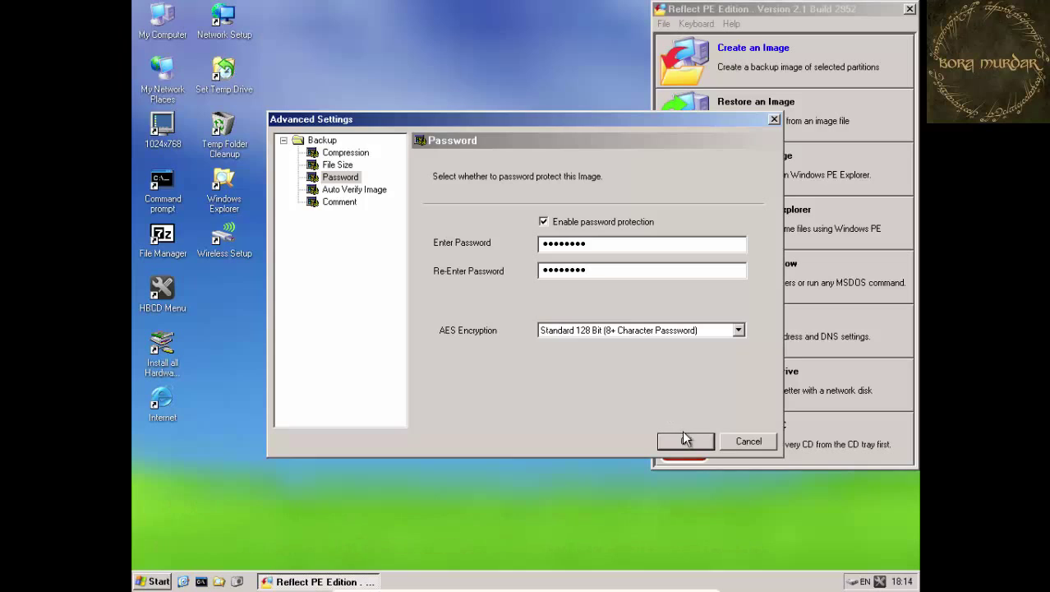
Add the backup comment "Windows Xp Pro Backup June 2014" and apply the advanced settings
click(355, 191)
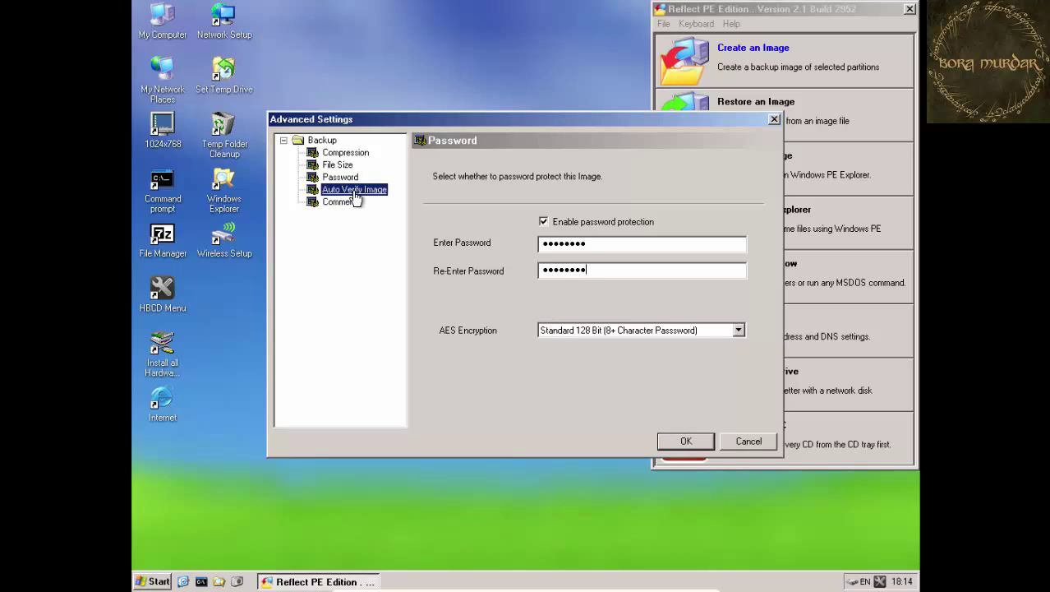
click(347, 205)
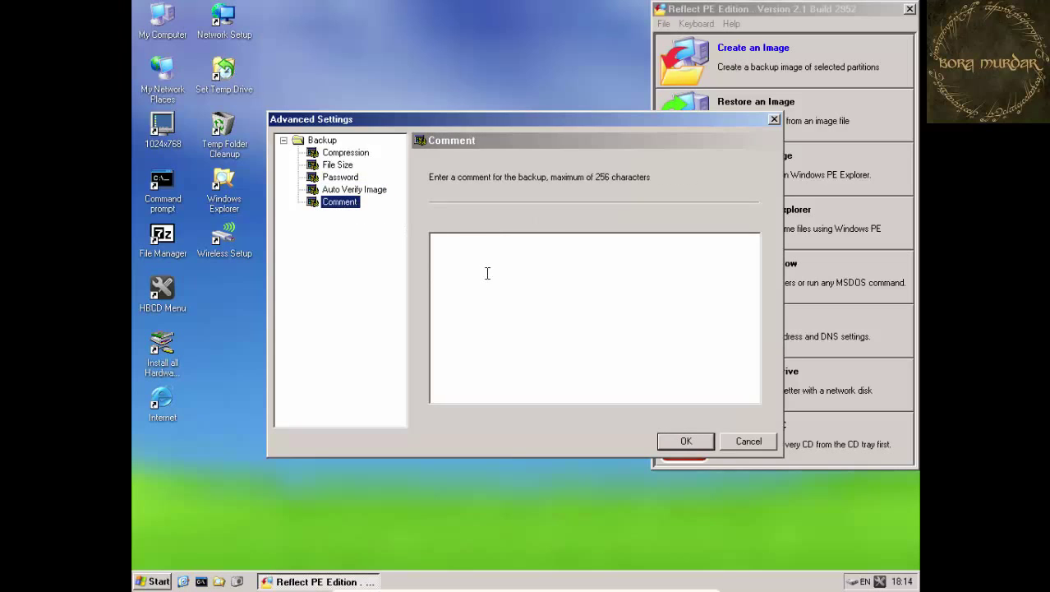
click(474, 260)
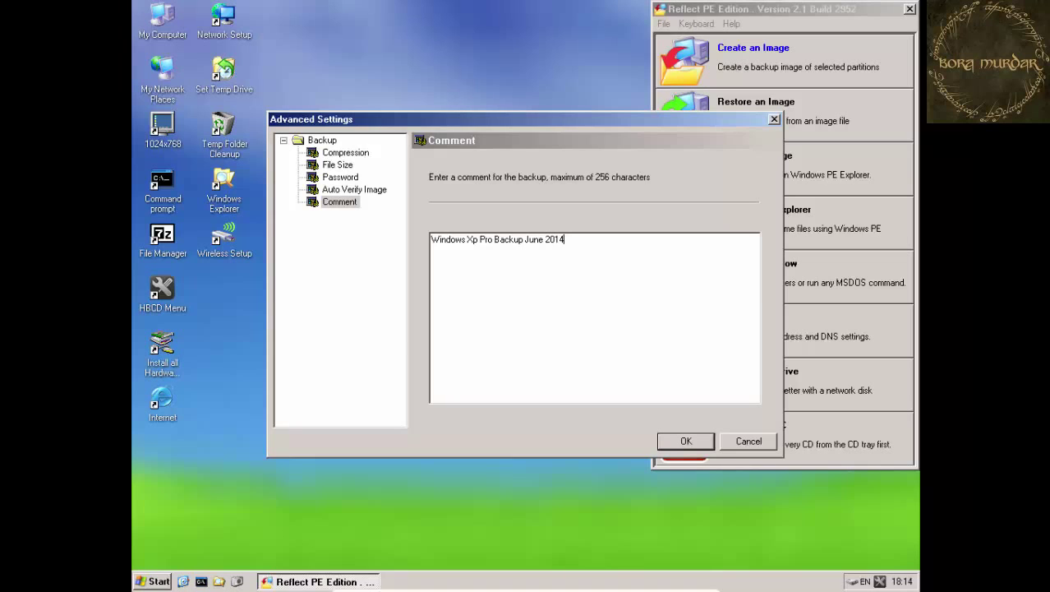
click(687, 440)
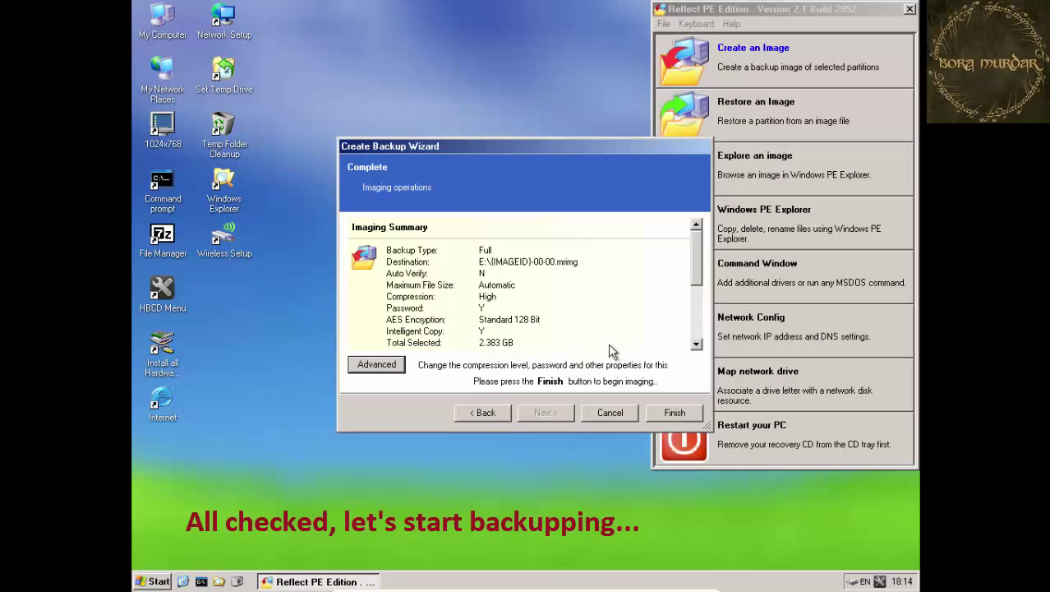
Review the rest of the imaging summary and start imaging the C: partition
drag(692, 262, 697, 327)
click(676, 413)
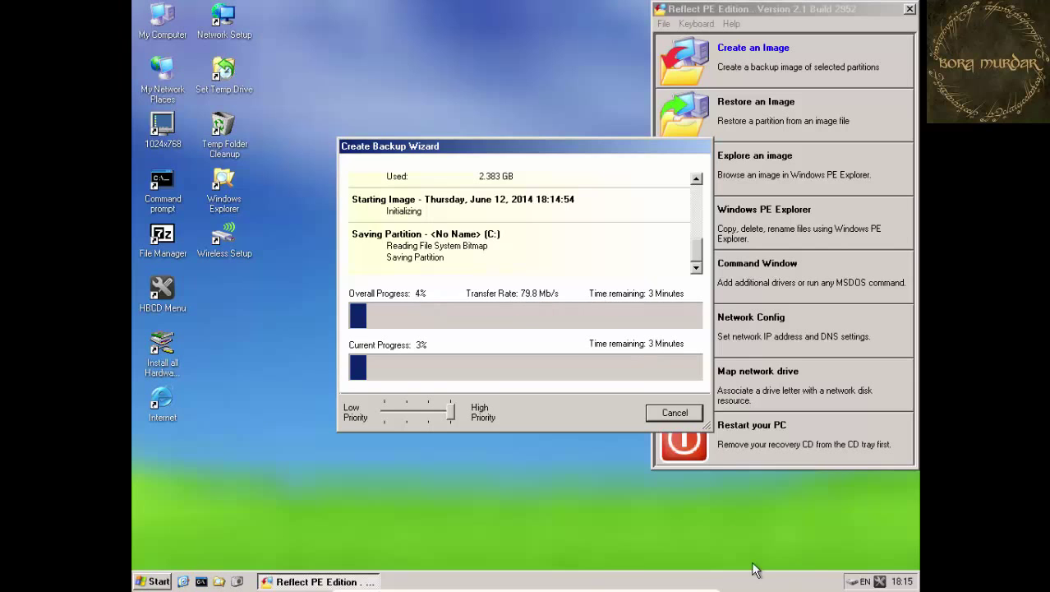
Take the virtual machine out of fullscreen mode and reposition its window on the host desktop
mouse_move(596, 585)
click(689, 582)
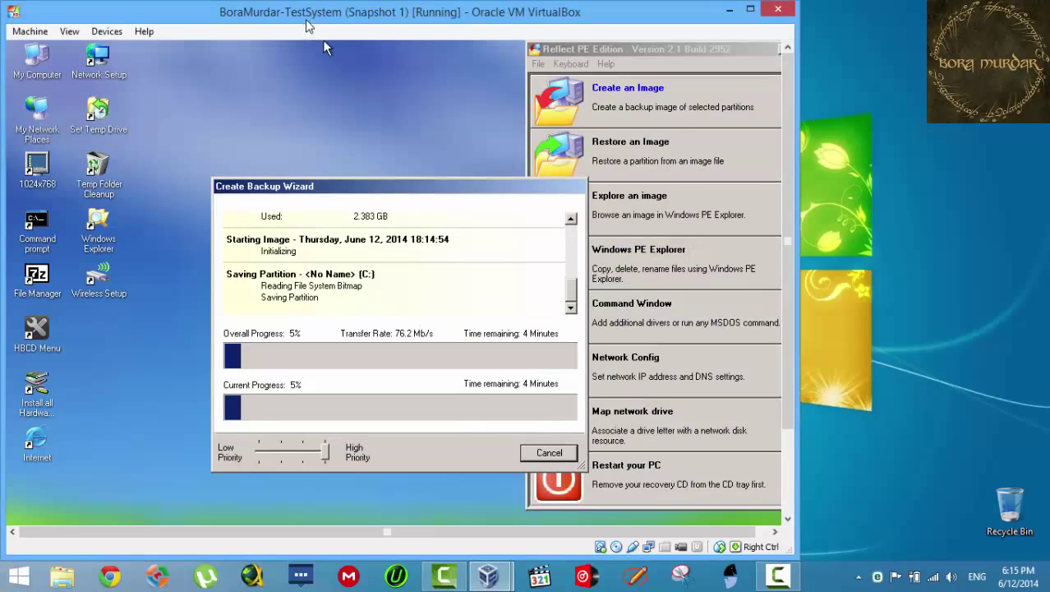
drag(306, 27, 411, 27)
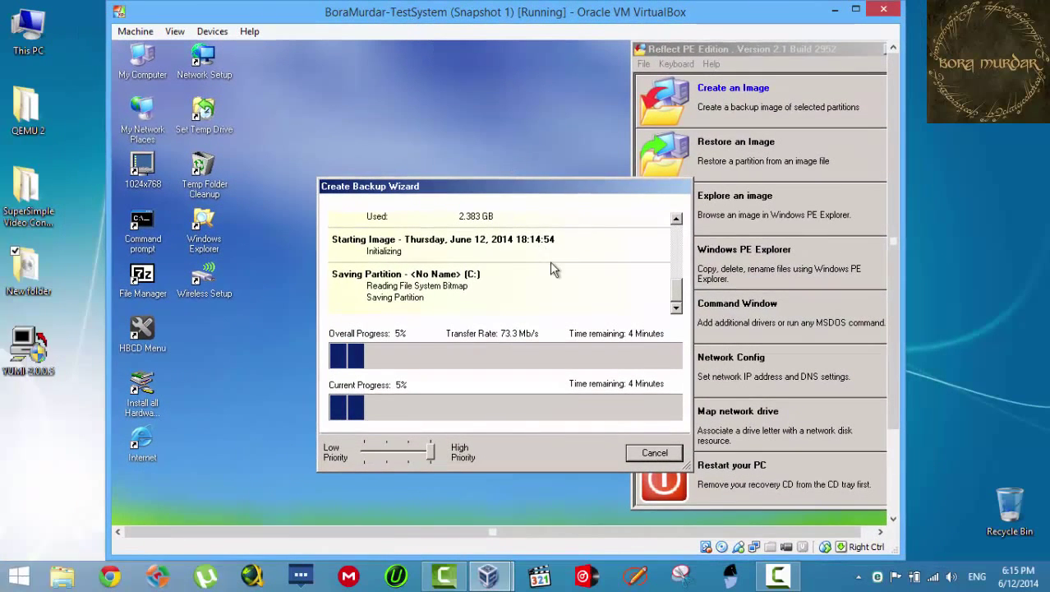
click(778, 575)
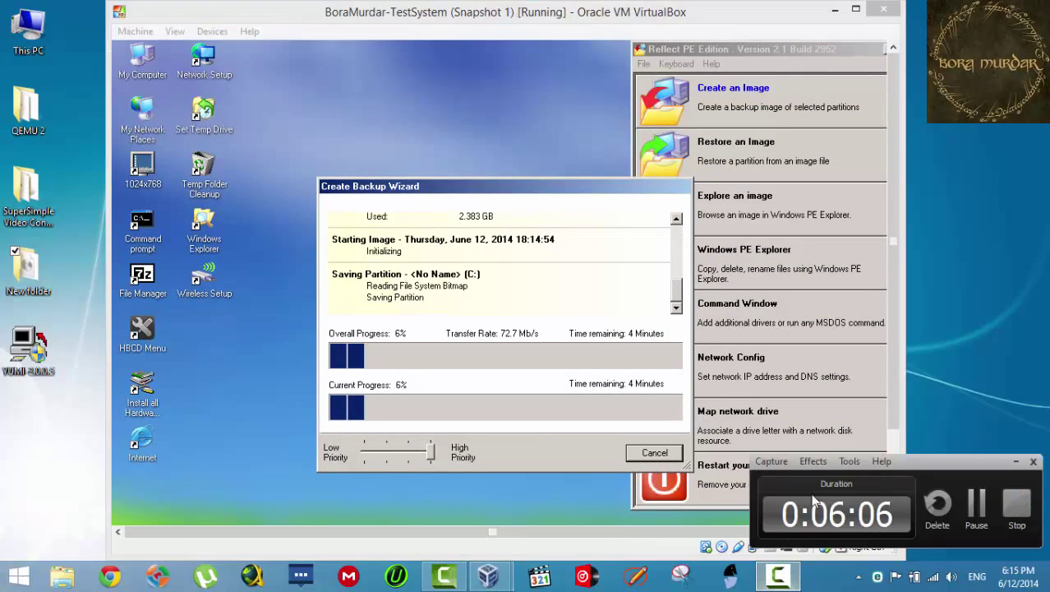
click(977, 506)
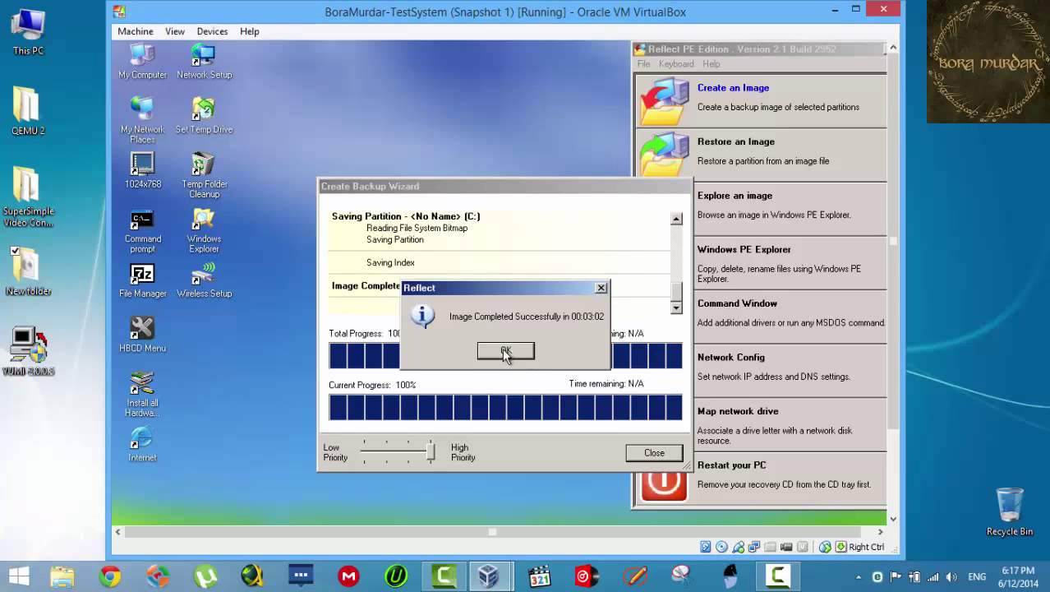
Acknowledge the image completion message and close the Create Backup Wizard
click(506, 352)
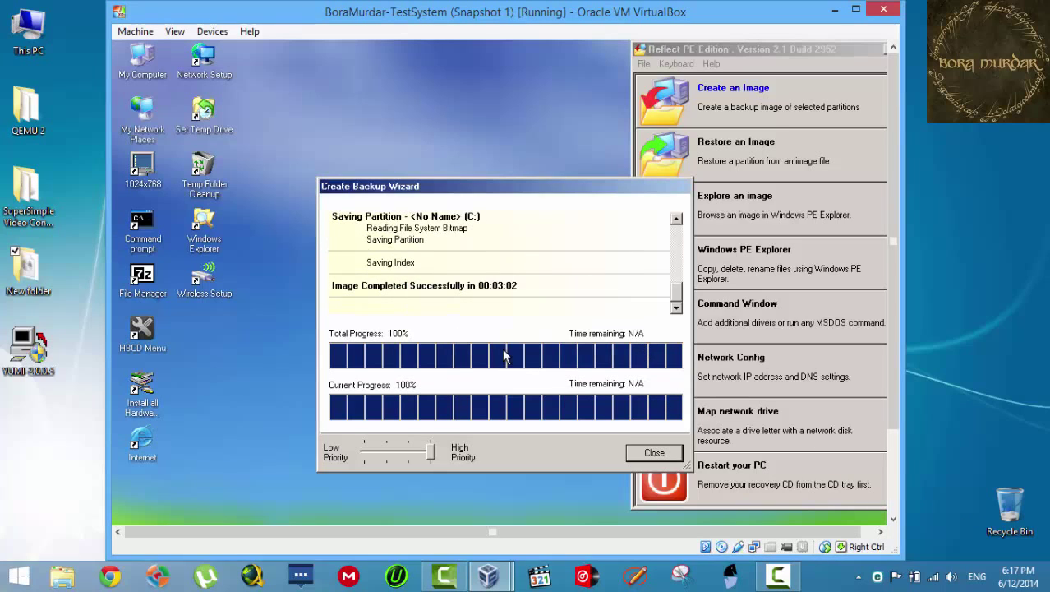
click(654, 454)
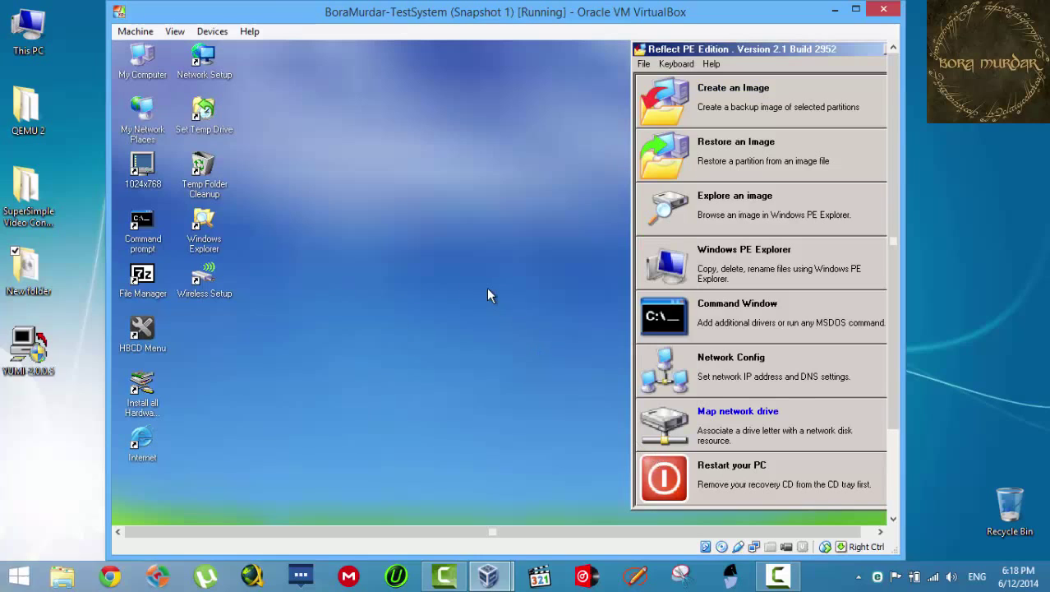
Switch the virtual machine window to fullscreen mode and confirm the switch
click(175, 31)
click(175, 31)
click(175, 31)
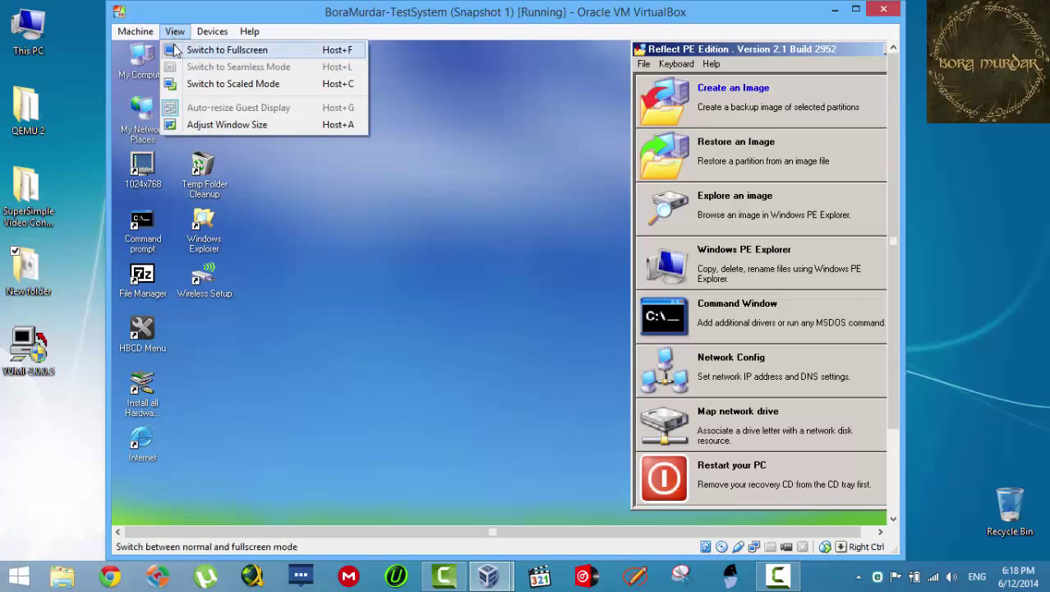
click(197, 47)
click(488, 346)
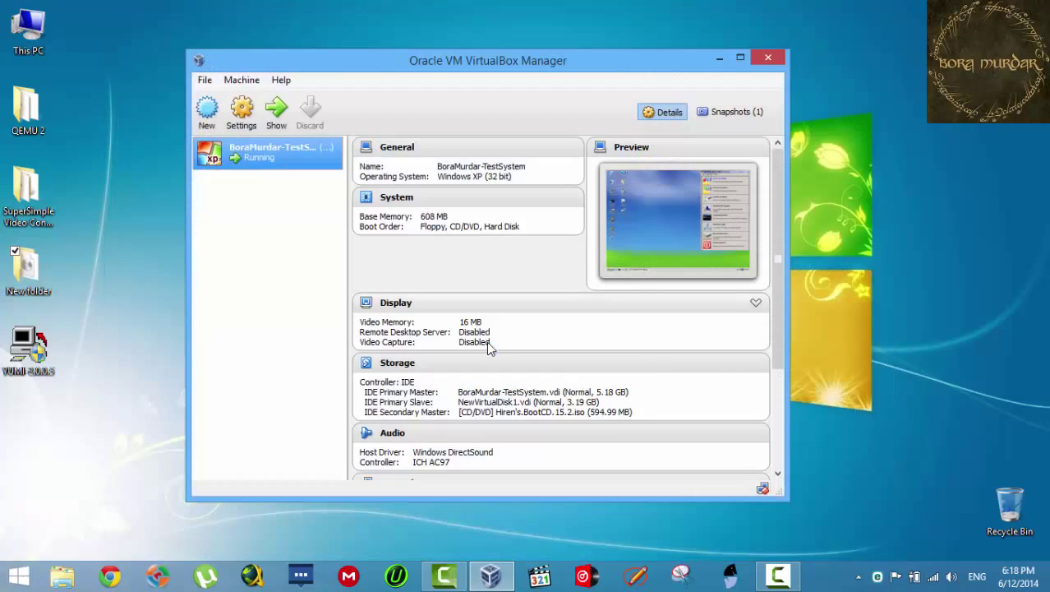
Close Macrium Reflect and refresh the Mini Windows Xp desktop
right_click(429, 246)
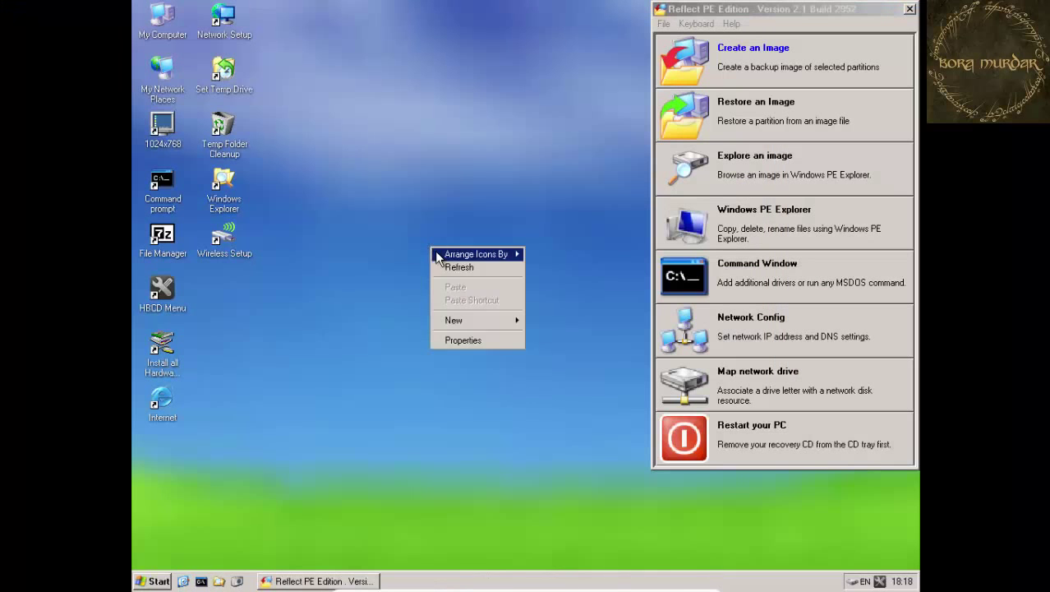
click(448, 266)
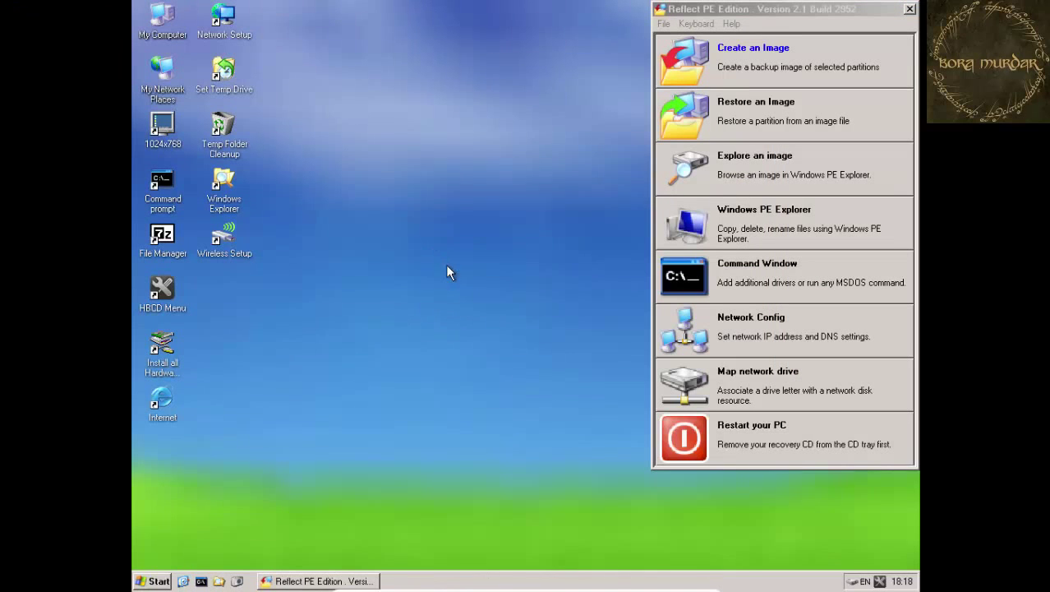
click(910, 10)
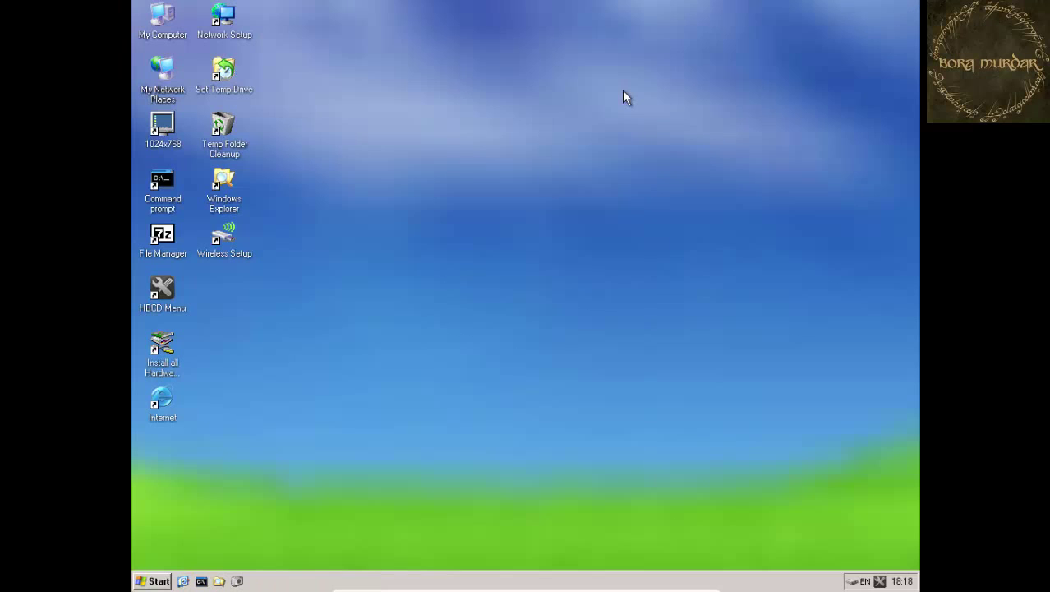
right_click(495, 115)
click(509, 132)
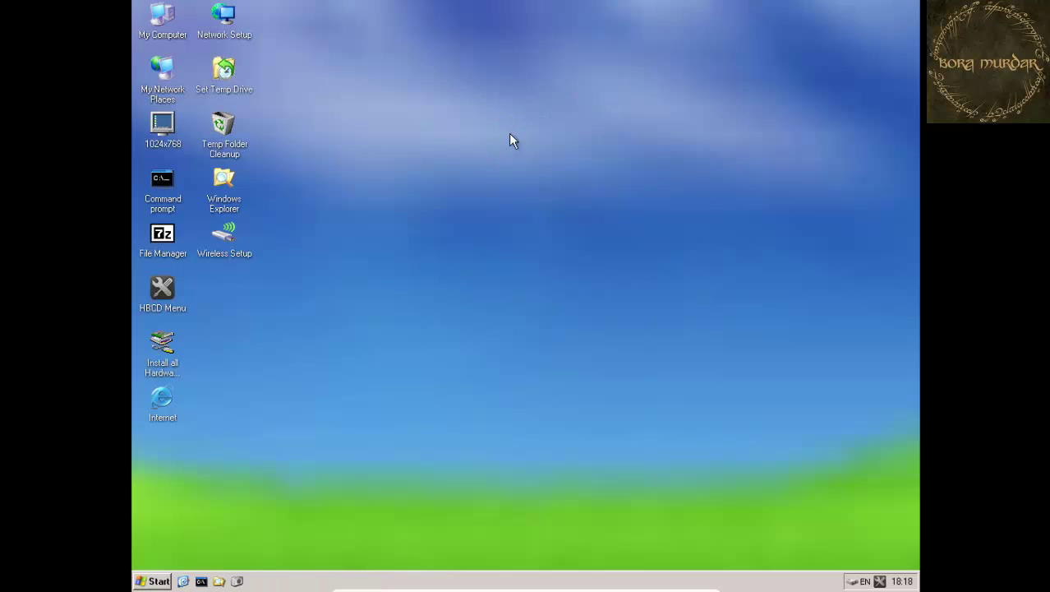
Examine the size of the .mrimg backup file on (E:) New Volume in its properties, then close the windows
double_click(162, 24)
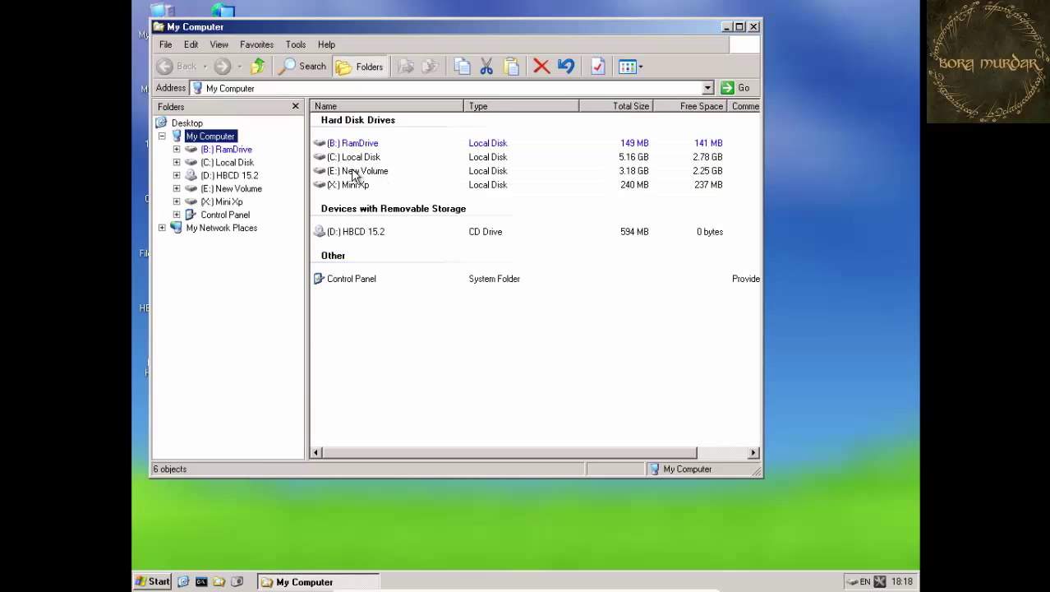
double_click(352, 174)
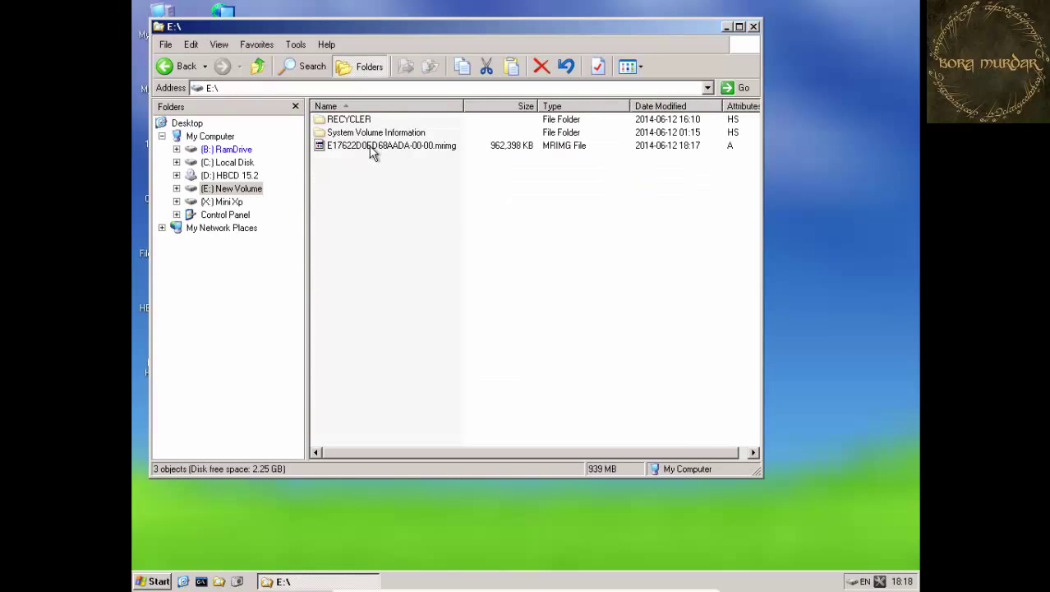
click(370, 150)
right_click(369, 148)
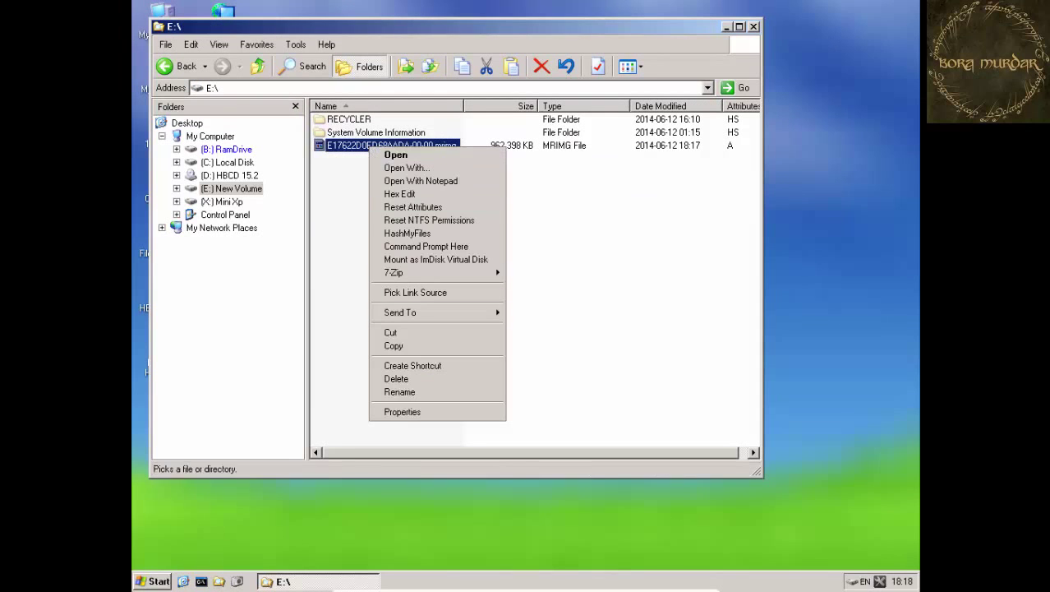
click(411, 411)
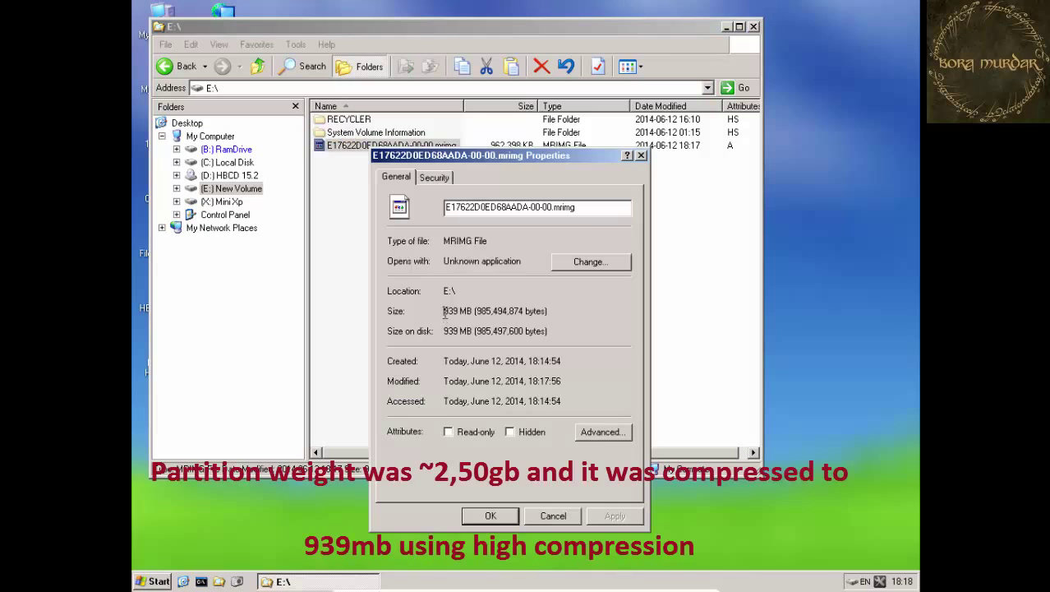
drag(444, 311, 557, 310)
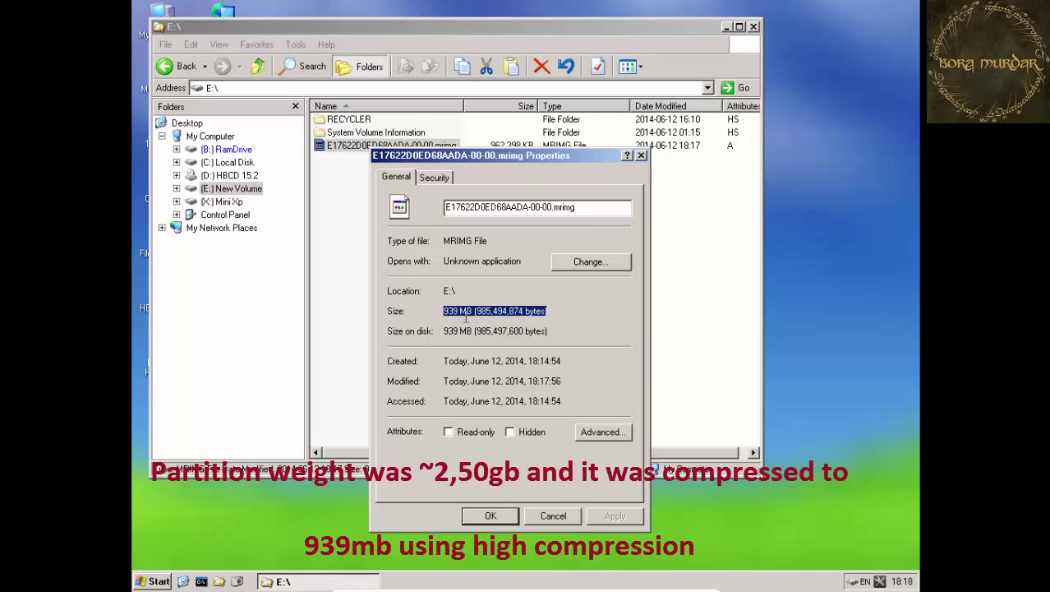
click(642, 156)
click(753, 28)
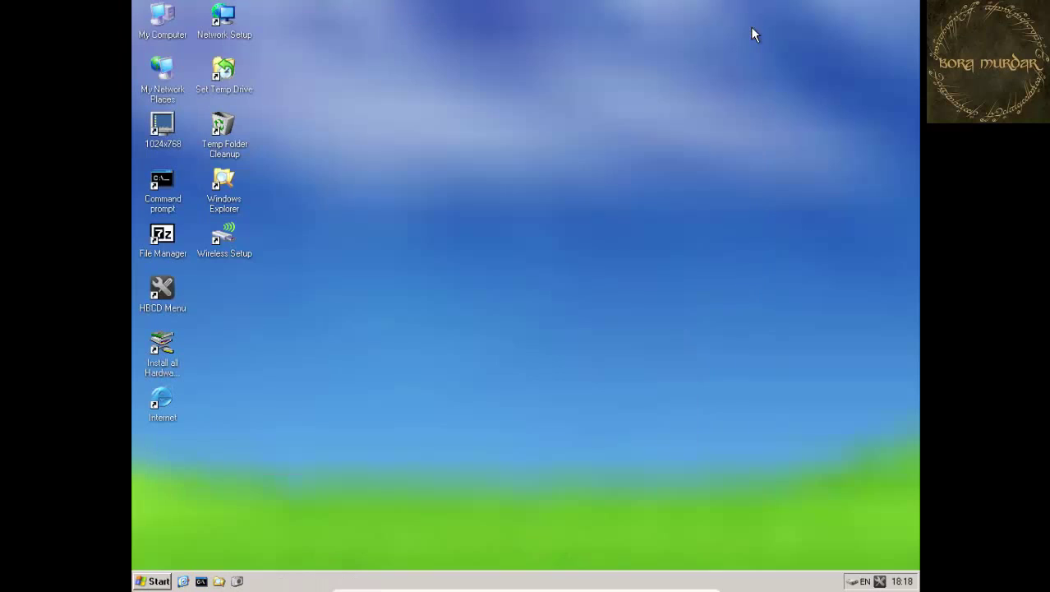
right_click(527, 166)
click(542, 184)
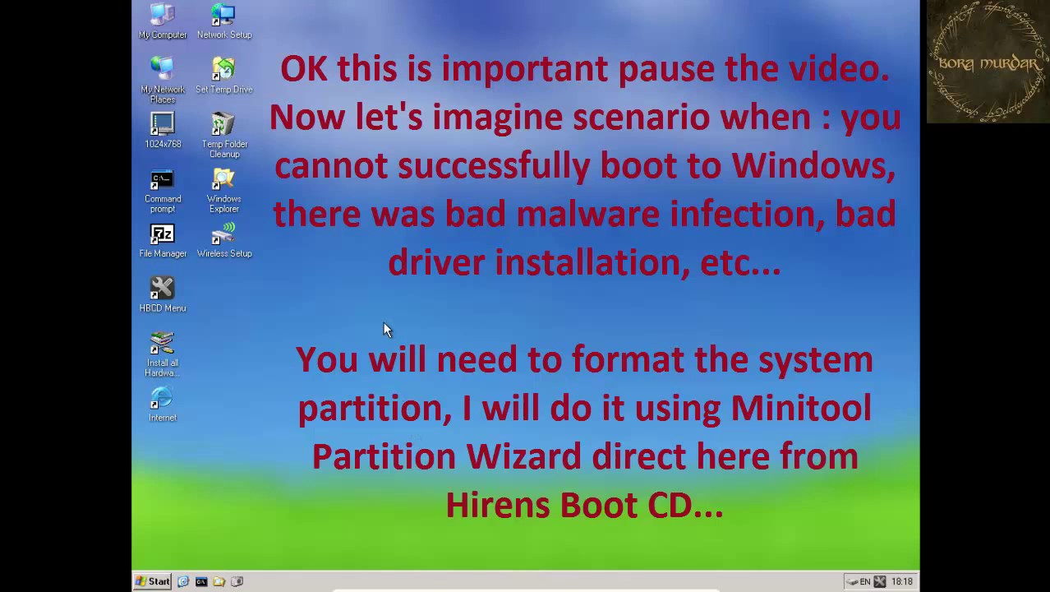
right_click(384, 283)
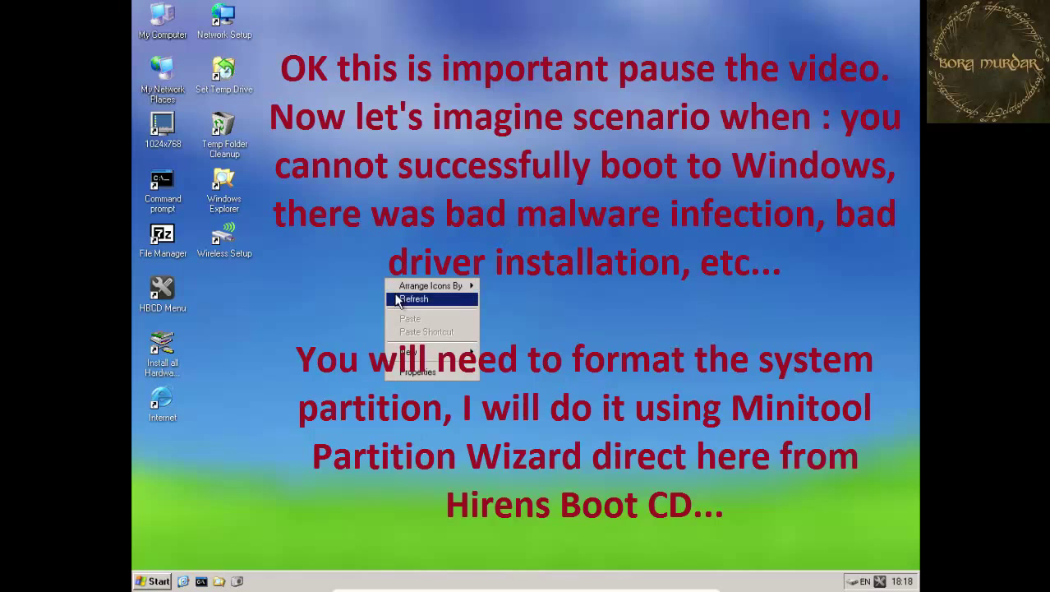
click(405, 298)
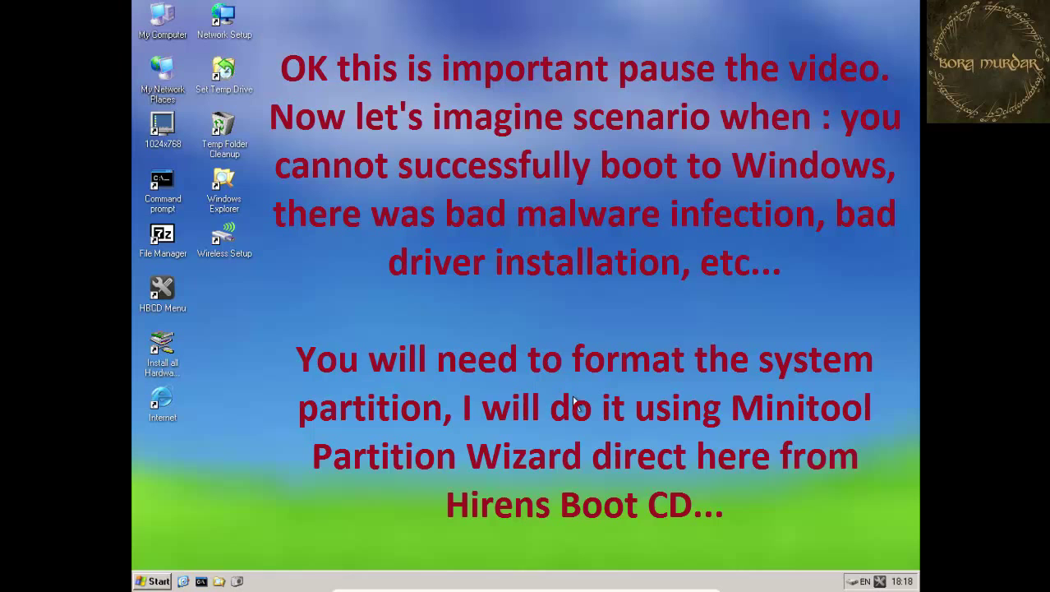
click(880, 581)
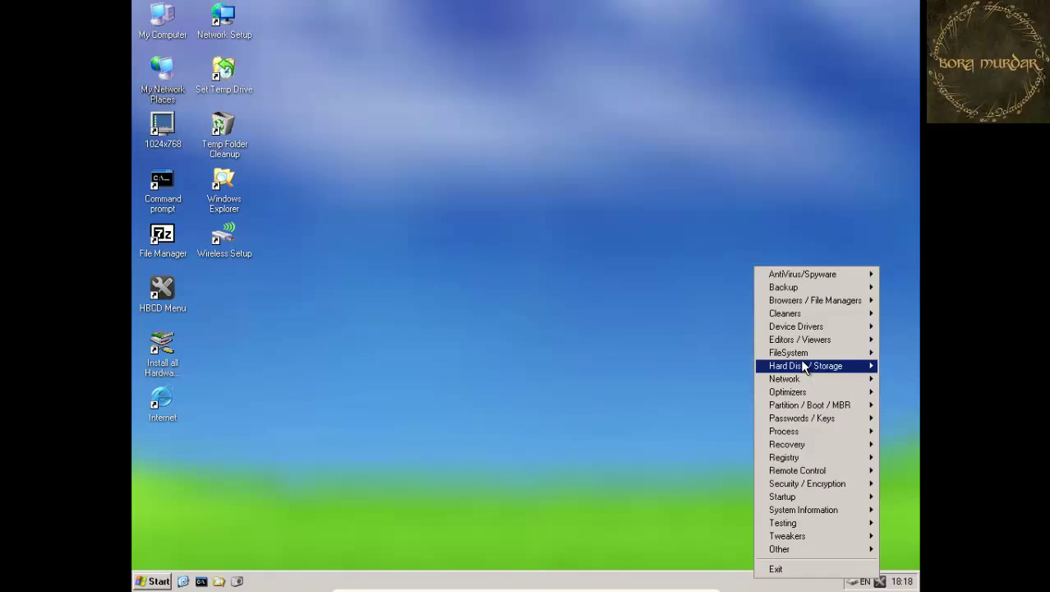
mouse_move(800, 290)
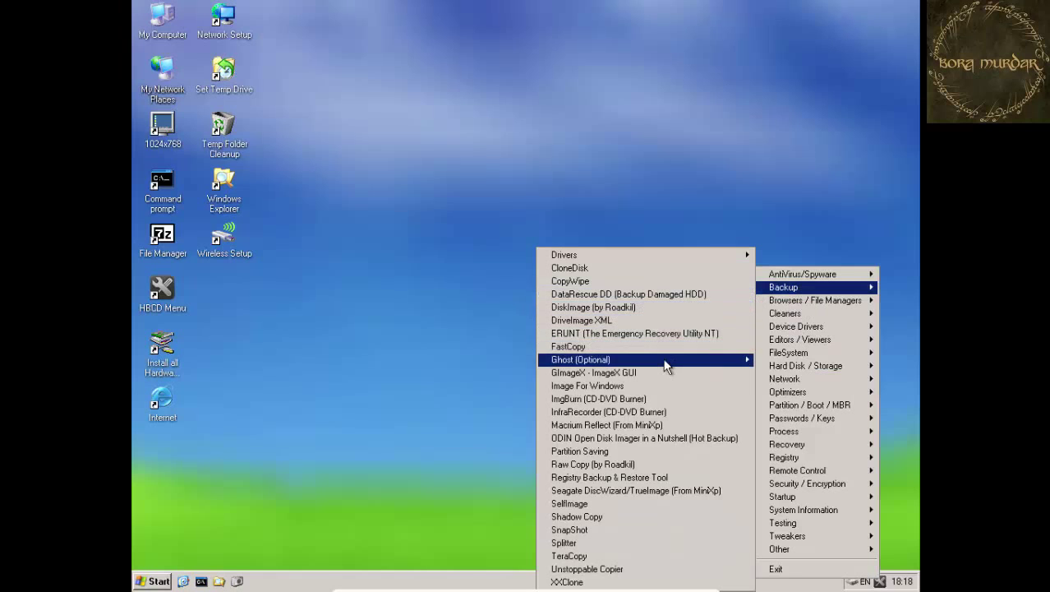
click(615, 426)
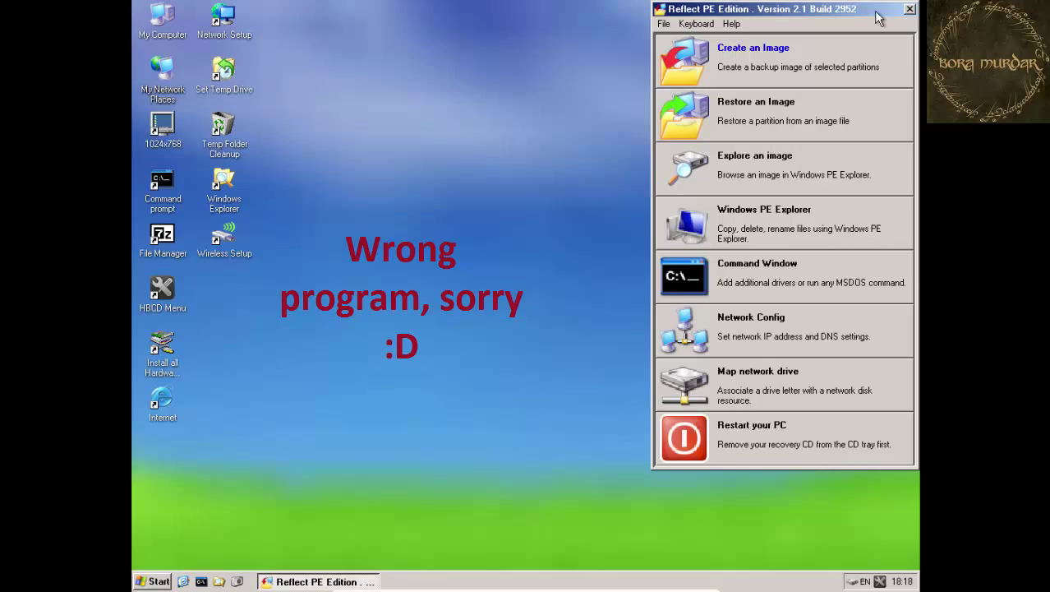
click(910, 10)
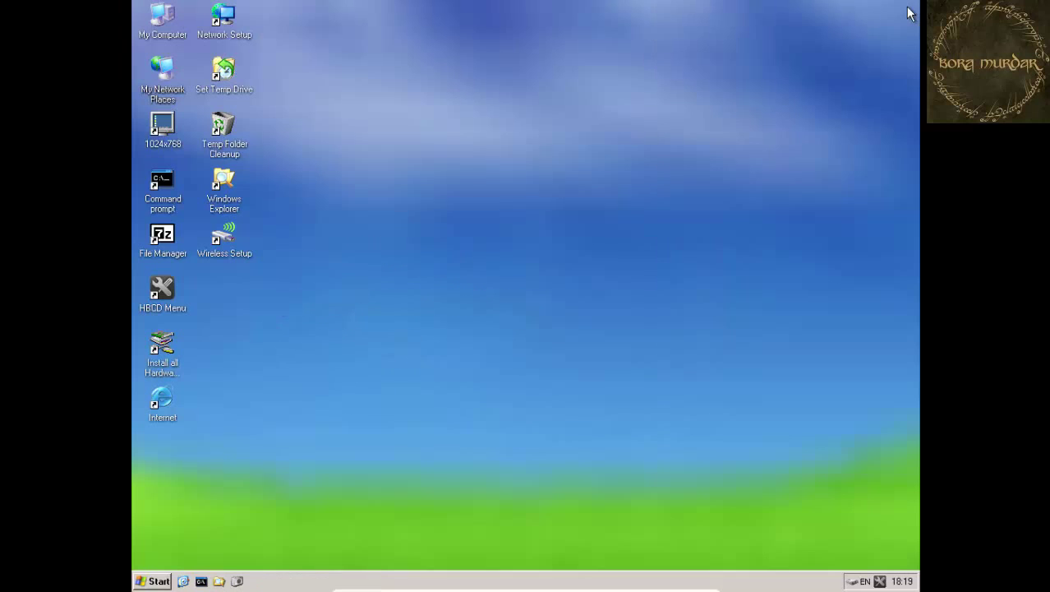
Launch Partition Wizard Home Edition from the Hiren's BootCD partition, boot and MBR tools
click(877, 579)
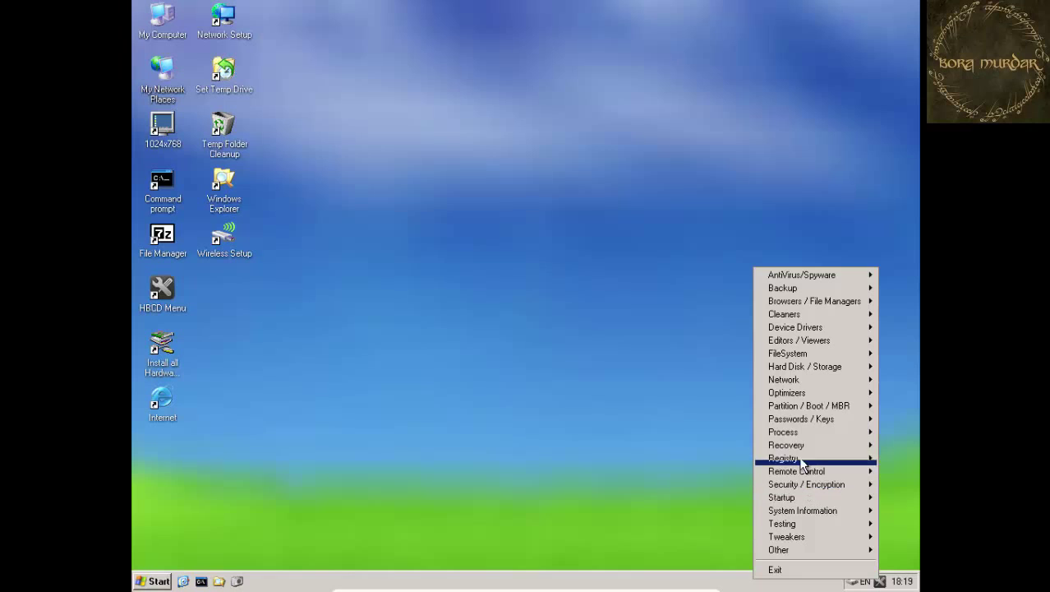
mouse_move(794, 437)
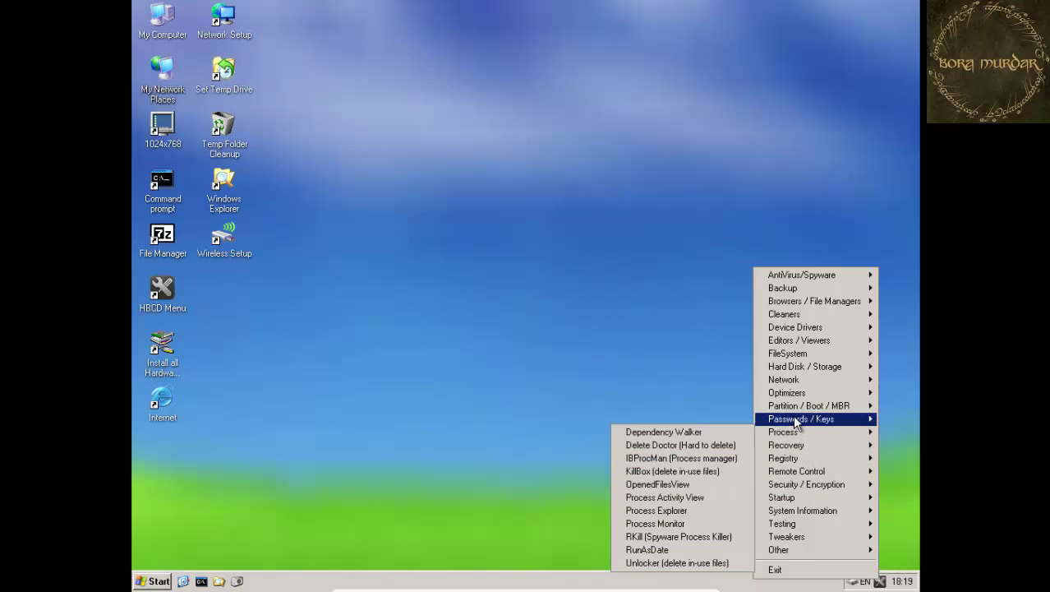
mouse_move(795, 406)
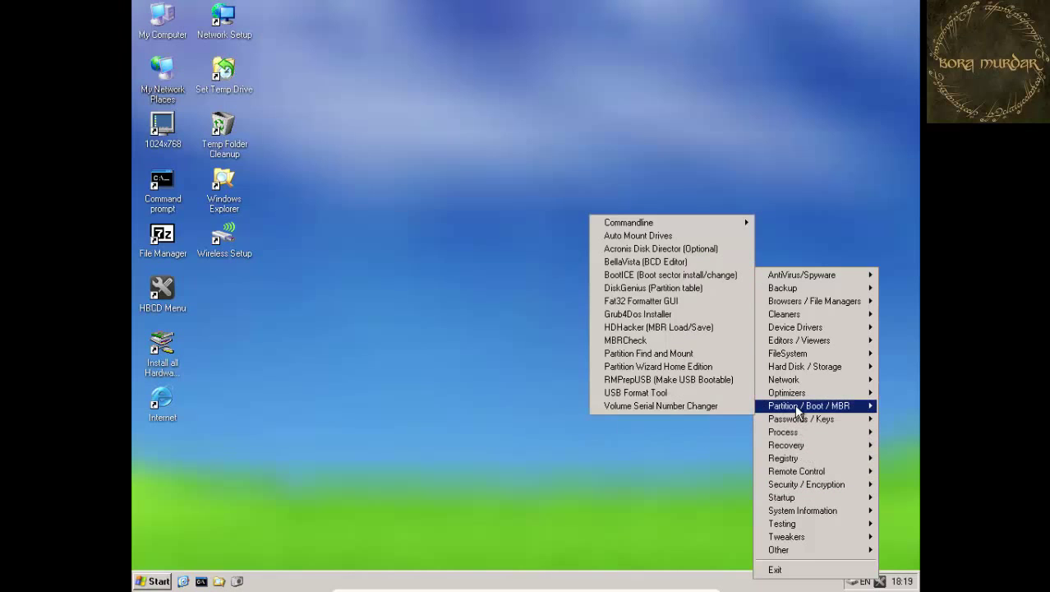
click(679, 366)
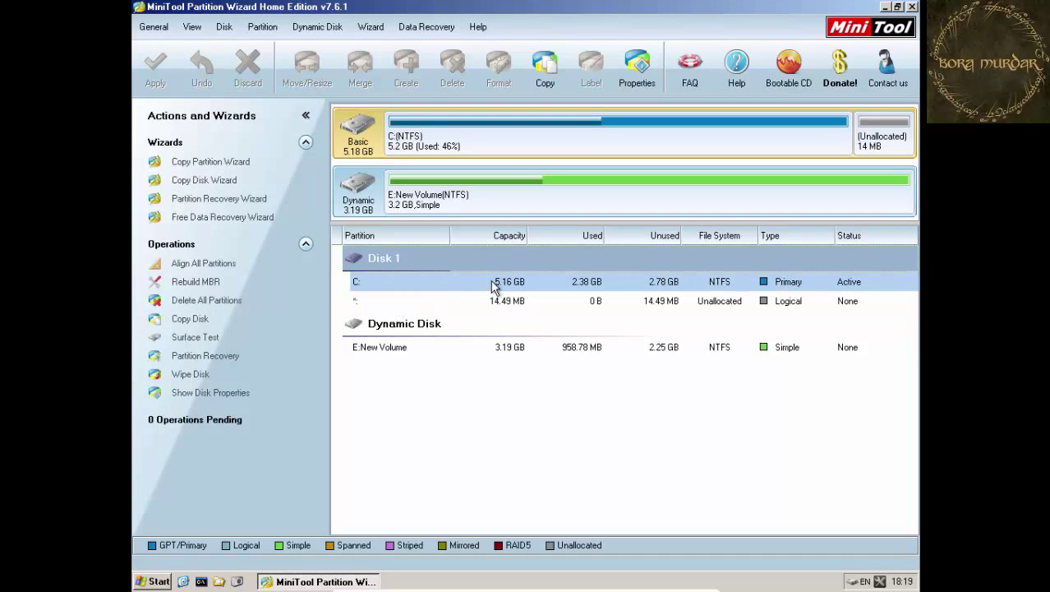
Queue a format of the C: partition on Disk 1 as NTFS with default cluster size and an empty label
click(490, 281)
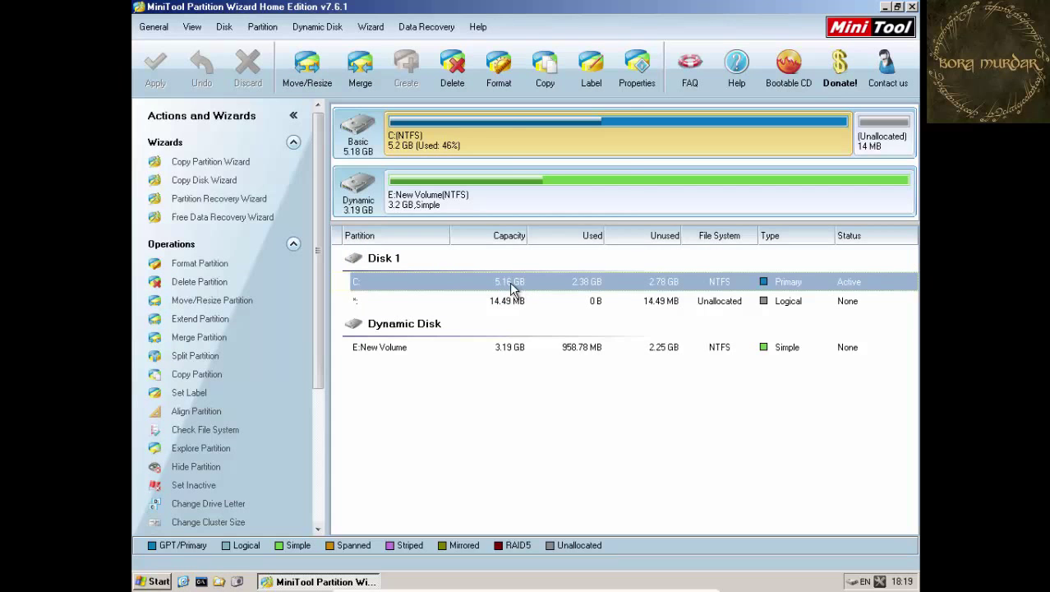
right_click(509, 281)
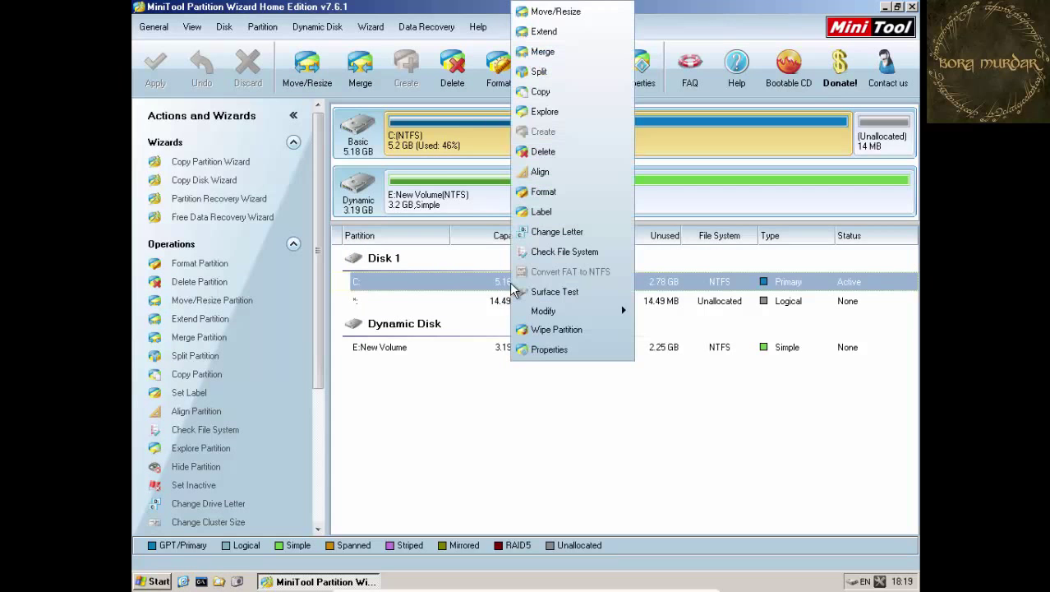
click(546, 192)
click(499, 262)
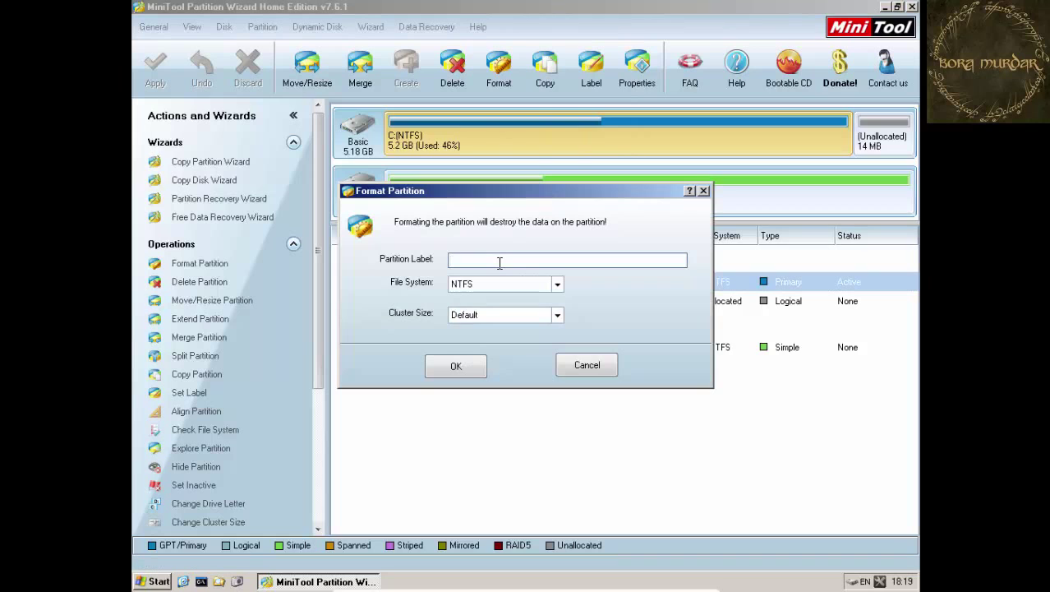
click(452, 366)
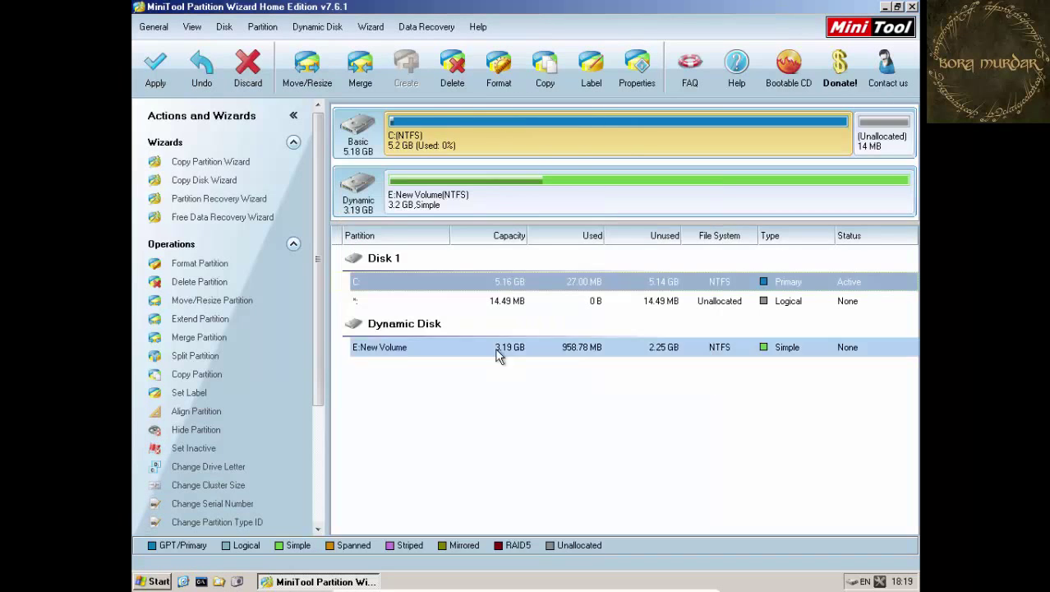
Apply the pending format of C: and close MiniTool Partition Wizard
click(151, 73)
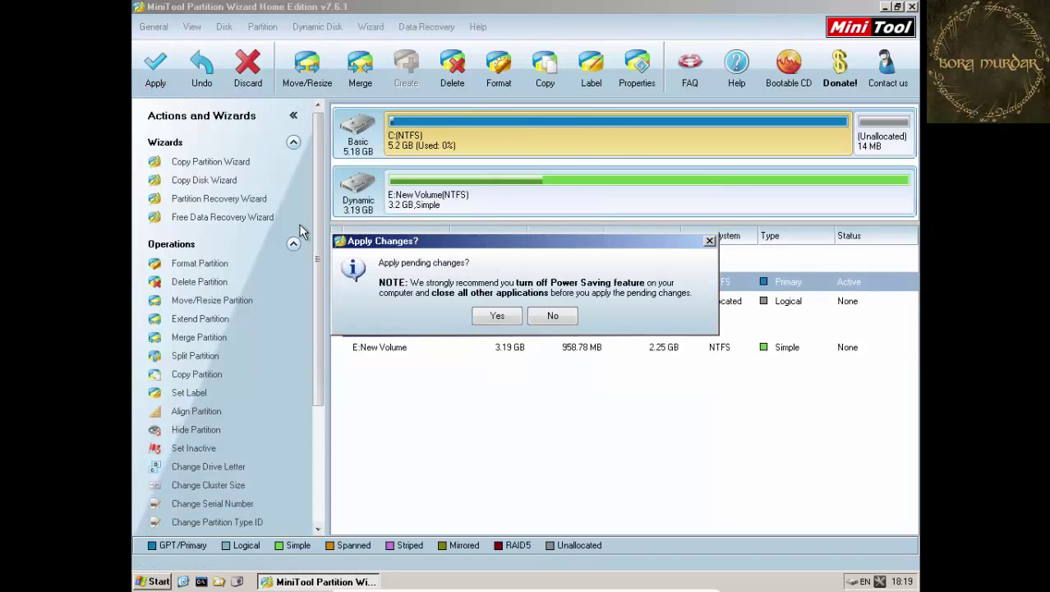
click(493, 317)
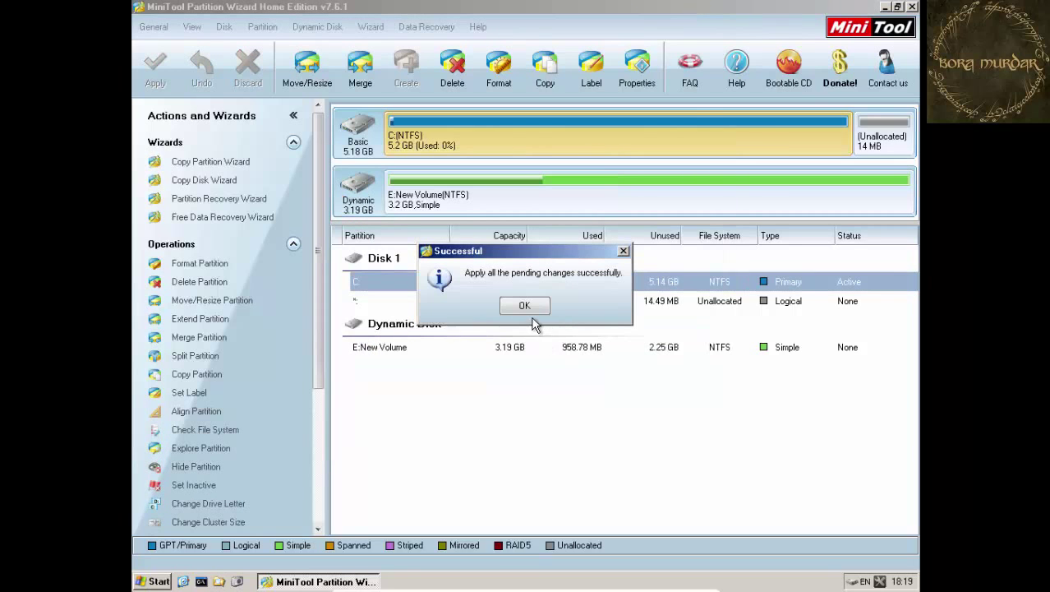
click(526, 307)
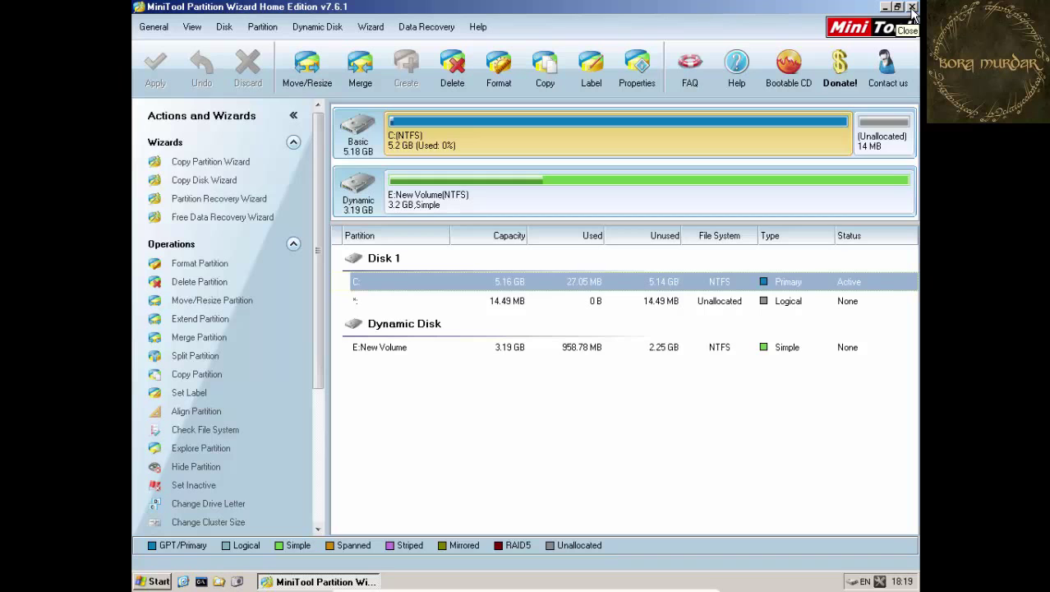
click(912, 8)
right_click(590, 220)
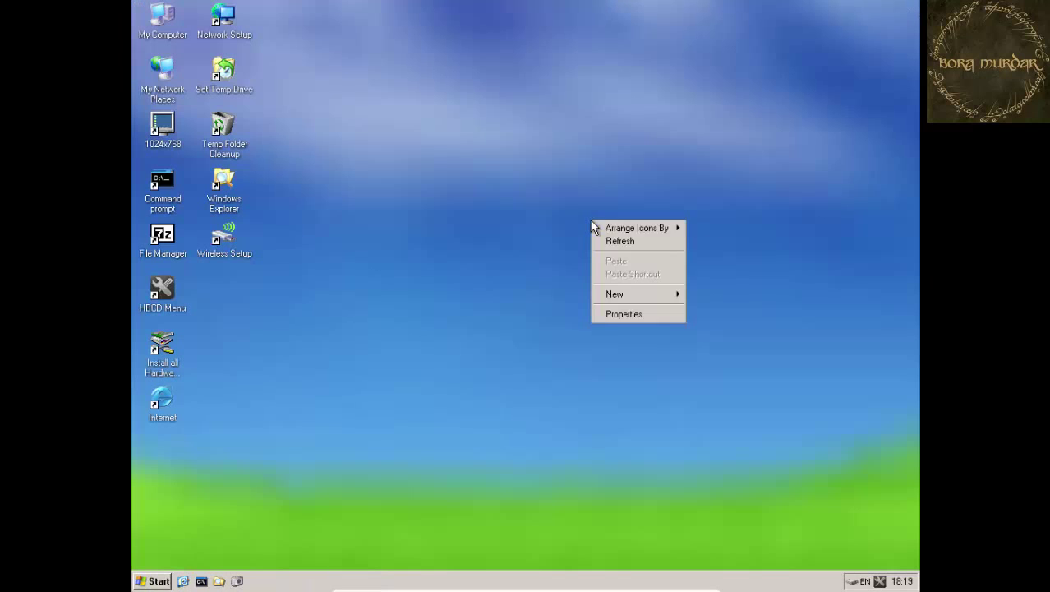
click(606, 238)
Return the virtual machine to windowed mode and remove the disc from its virtual CD/DVD drive
mouse_move(605, 577)
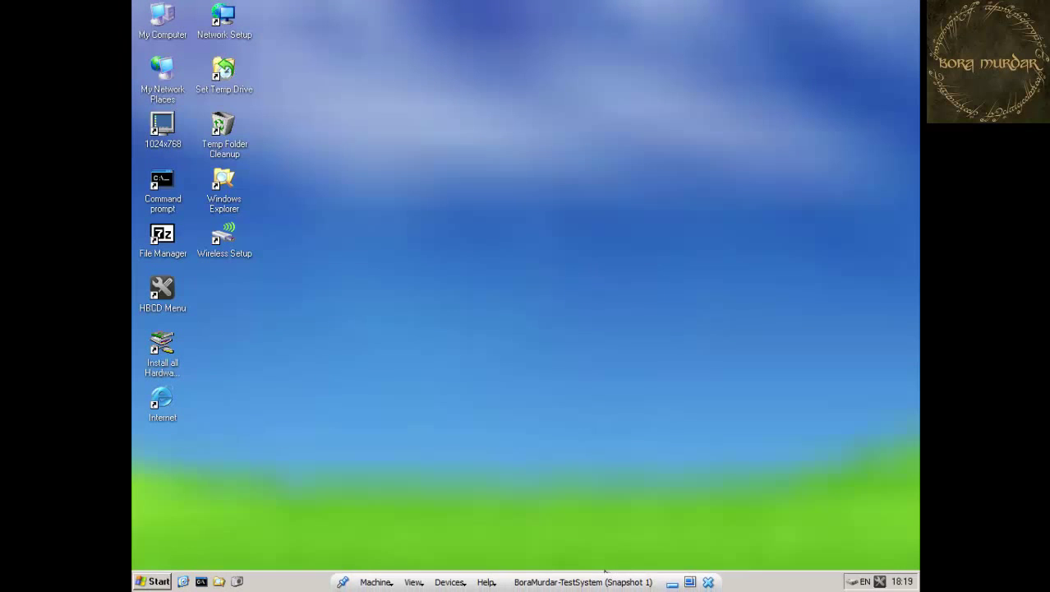
click(690, 581)
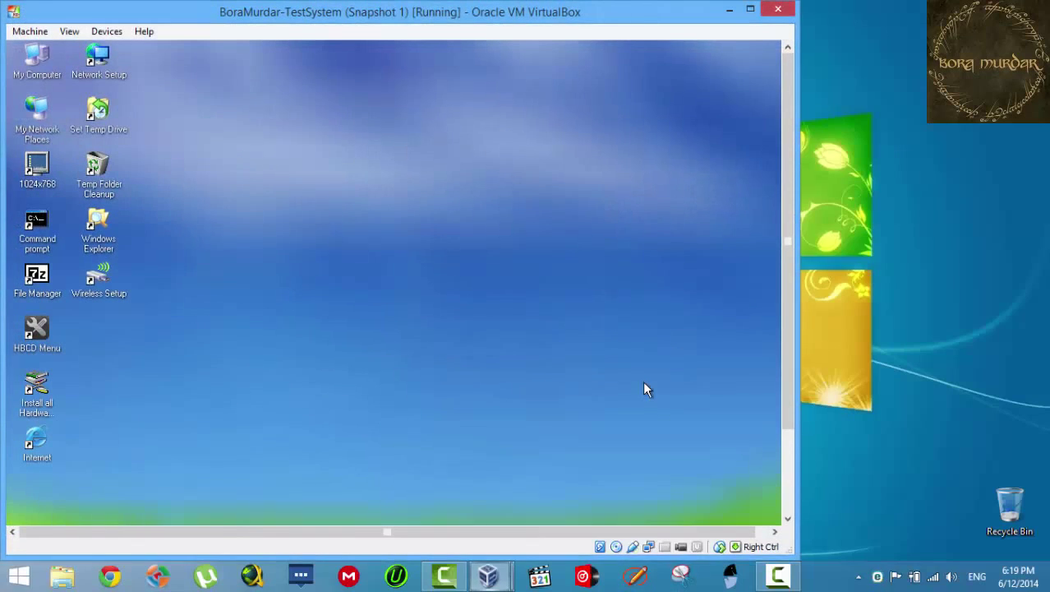
right_click(623, 545)
click(650, 532)
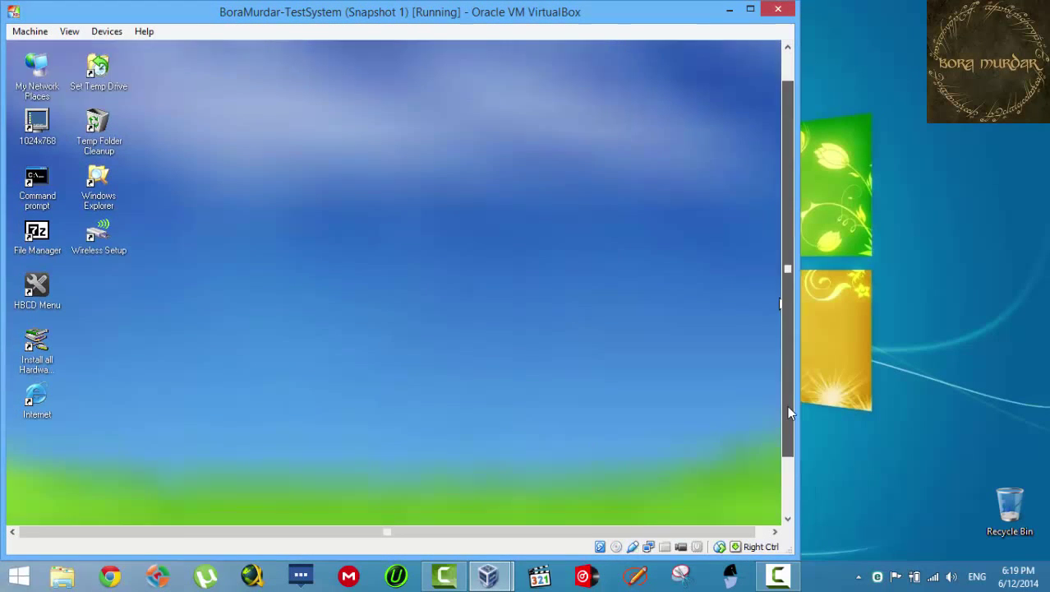
Try to restart Mini Windows Xp from its shutdown dialog, and cancel the VirtualBox Manager problem check
click(787, 405)
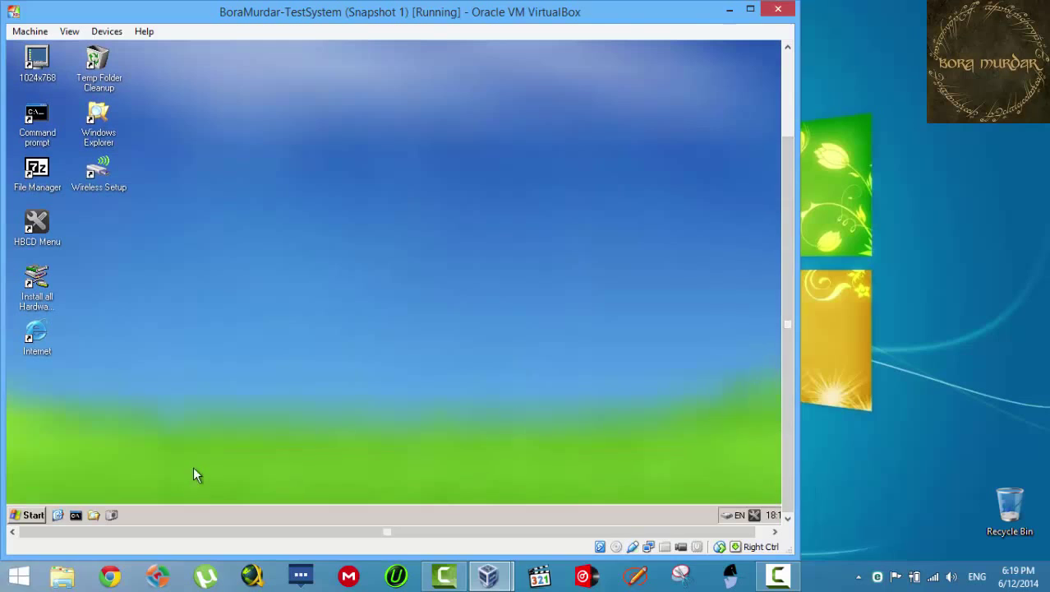
click(33, 516)
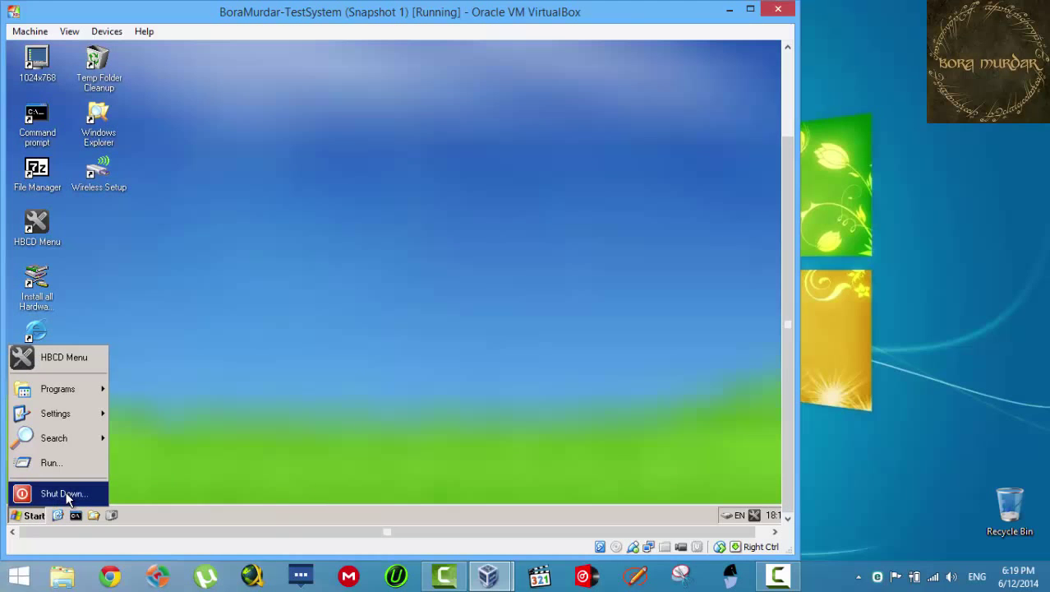
click(62, 494)
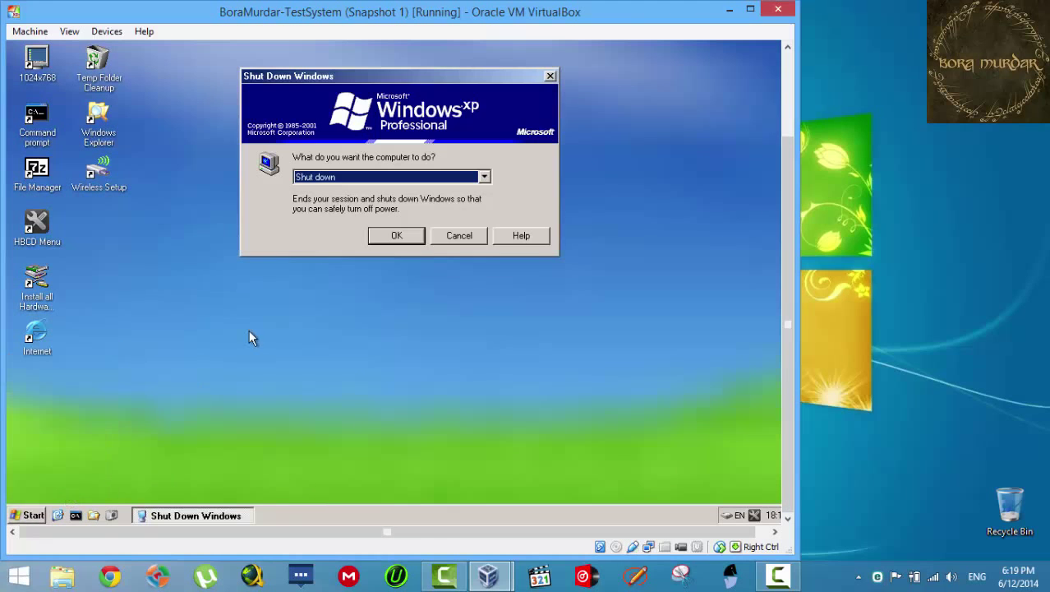
click(484, 177)
click(448, 202)
click(407, 235)
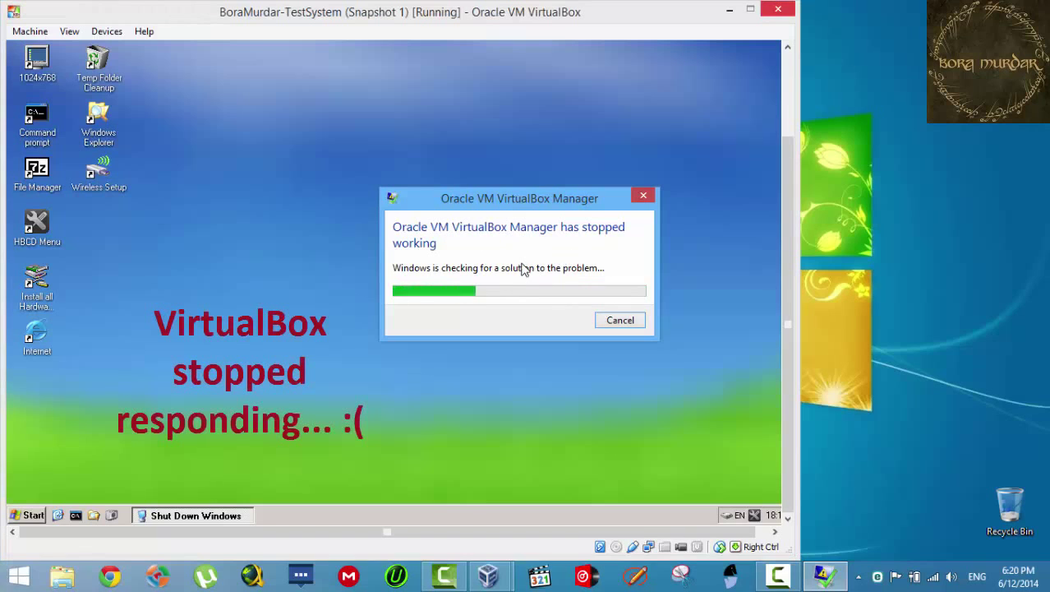
click(620, 321)
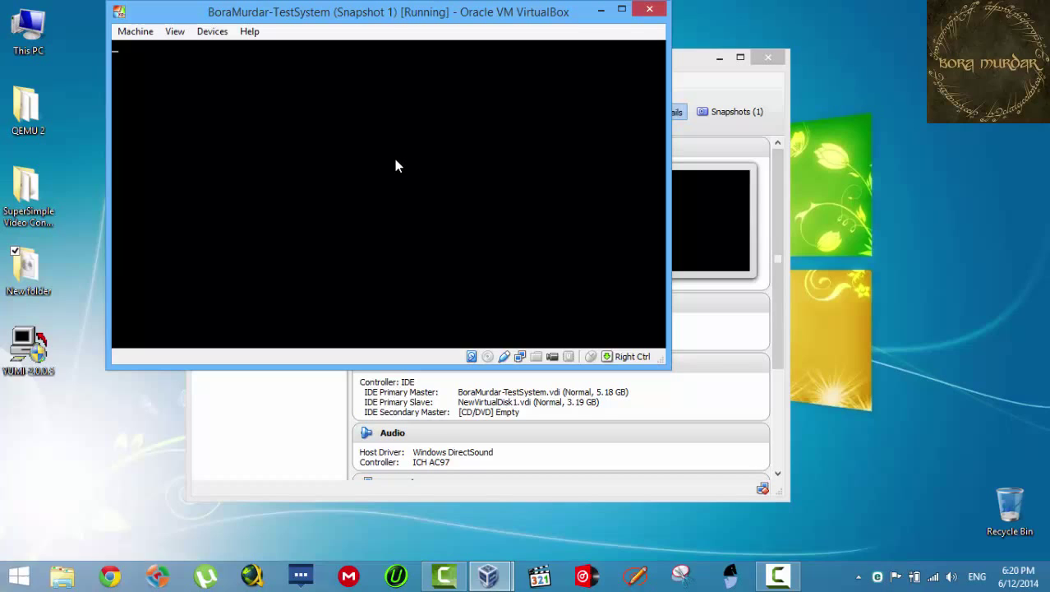
Move the BoraMurdar-TestSystem window toward the screen centre and mount Hiren's.BootCD.15.2.iso in its virtual CD/DVD drive
drag(380, 18, 509, 84)
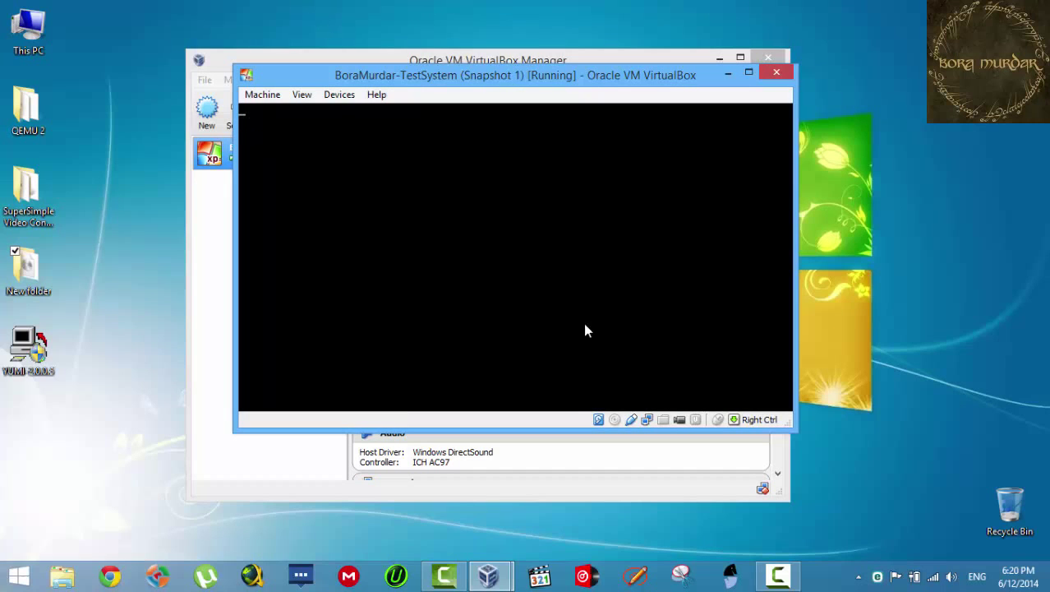
right_click(616, 421)
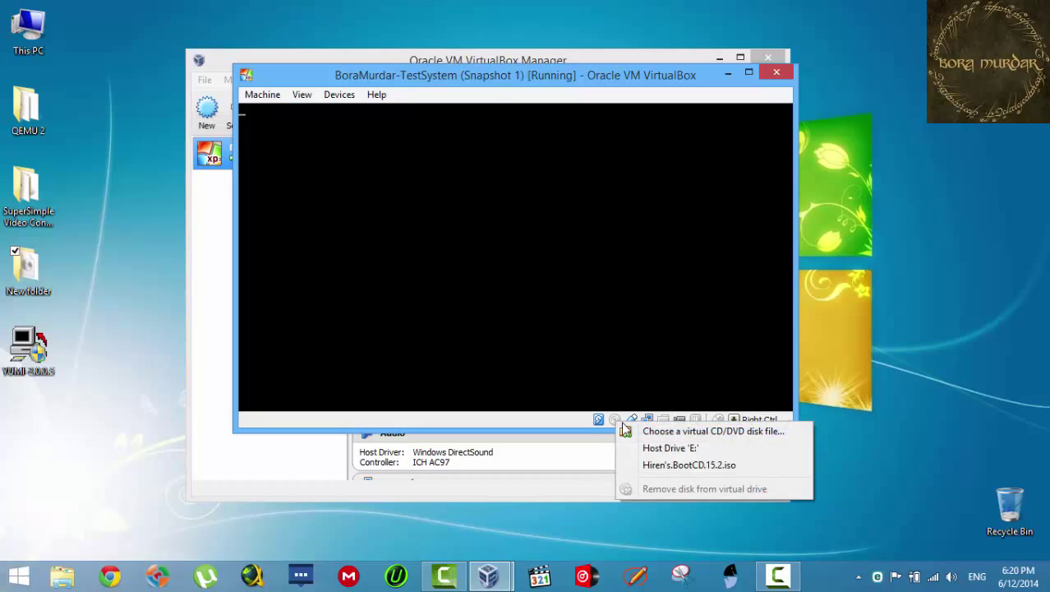
click(659, 465)
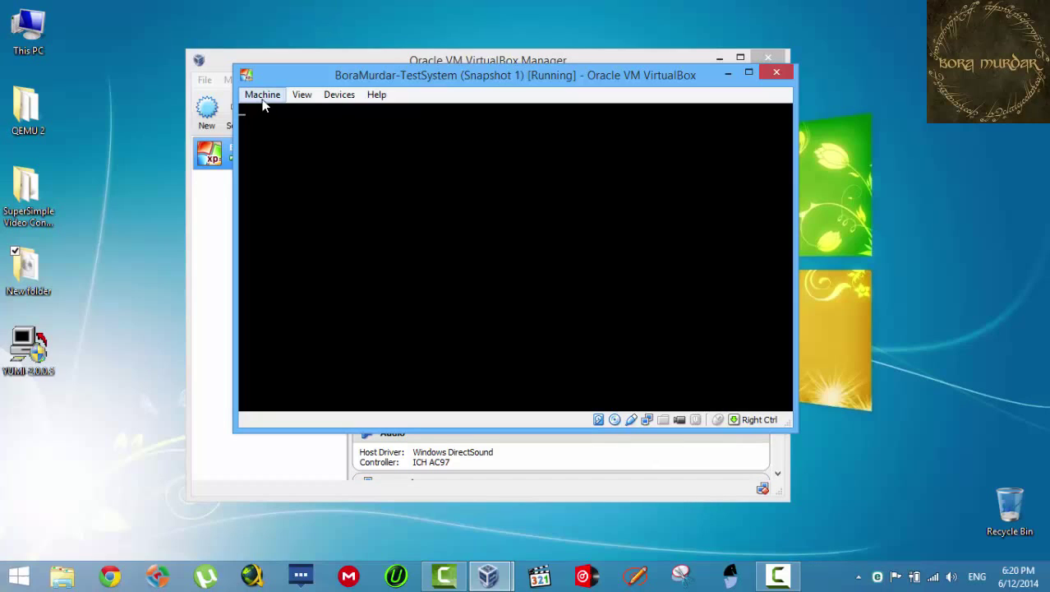
click(785, 577)
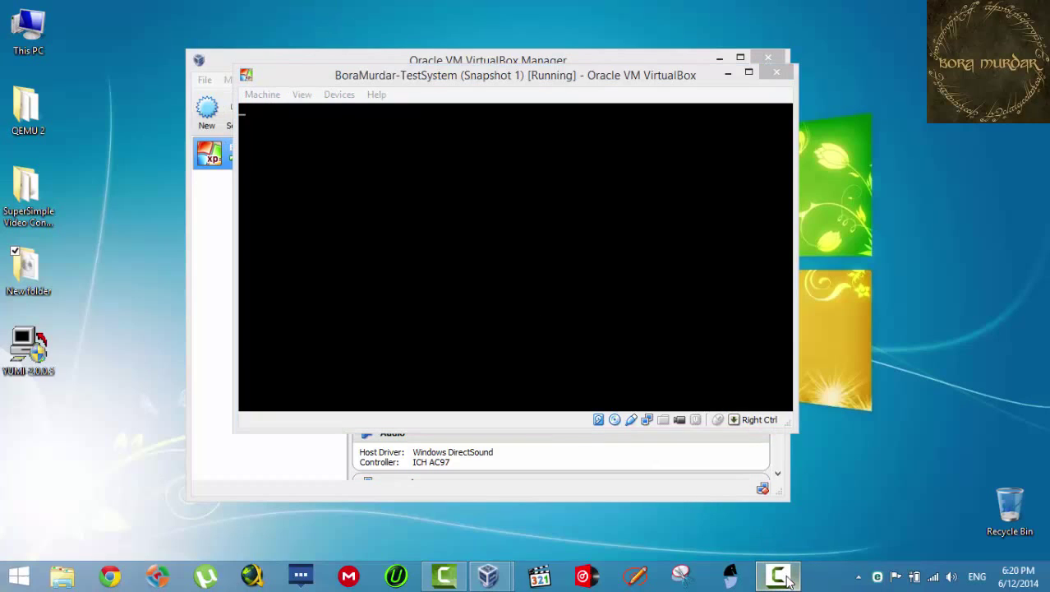
click(785, 577)
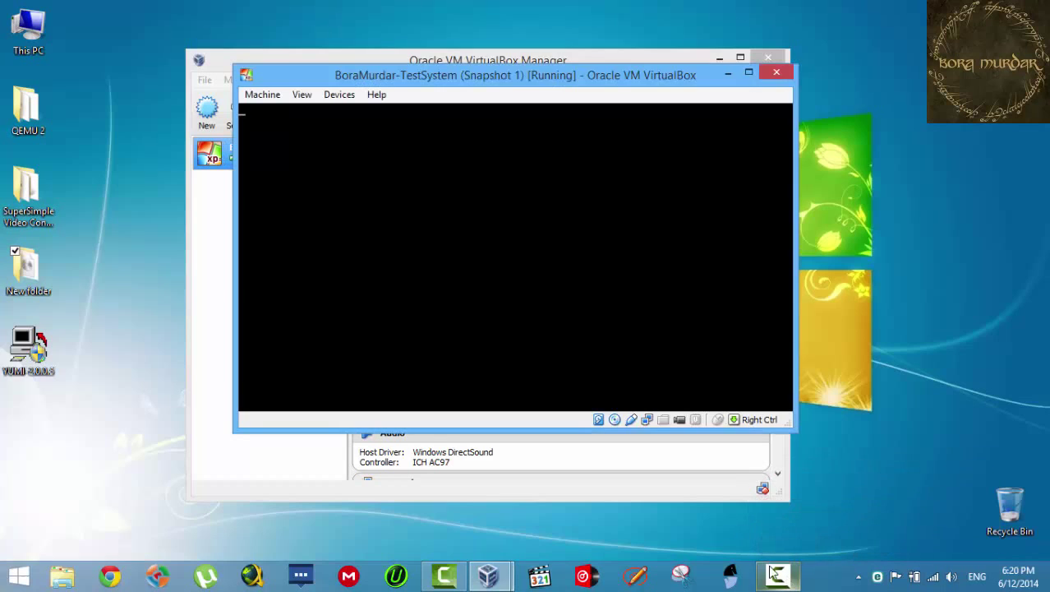
Close the BoraMurdar-TestSystem virtual machine by powering it off without restoring the snapshot
click(261, 97)
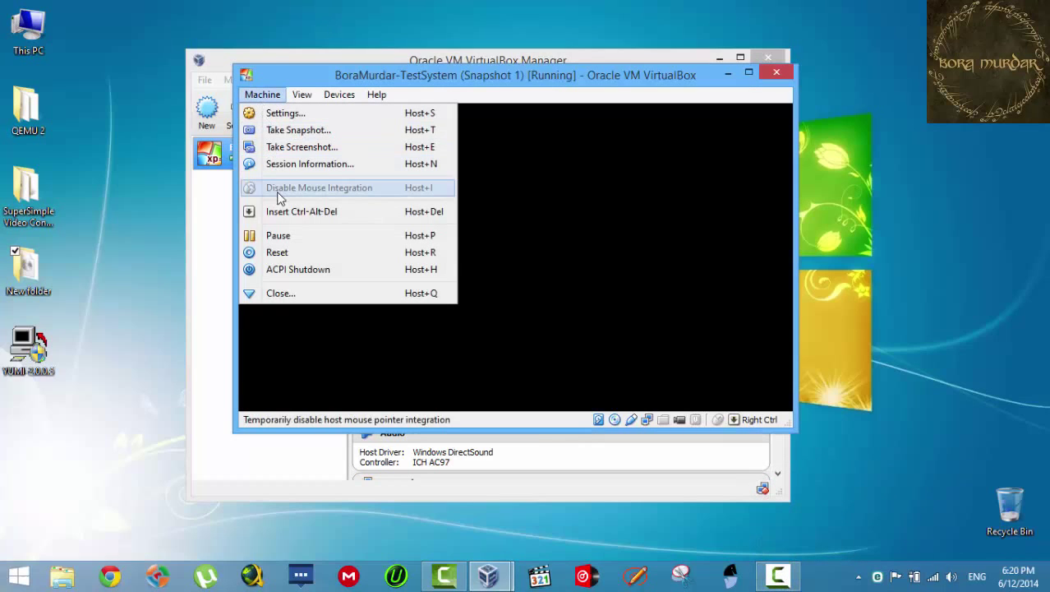
click(283, 296)
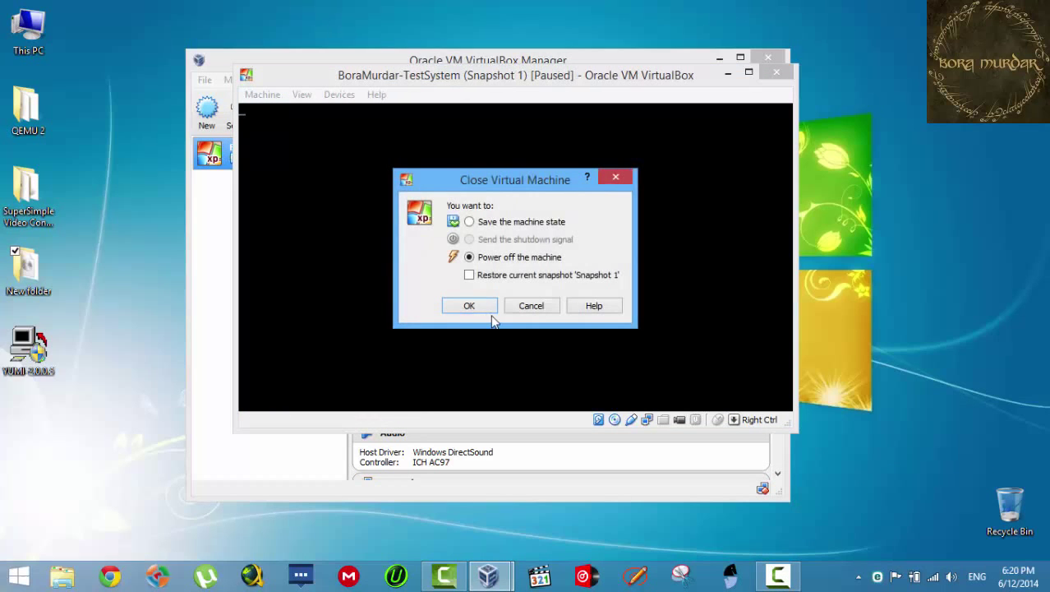
click(467, 305)
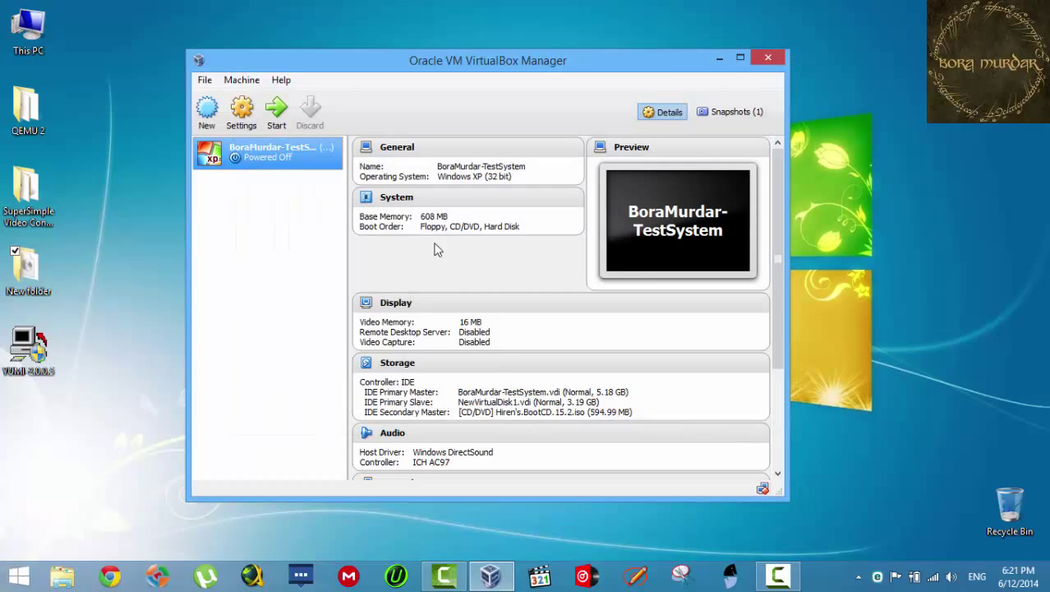
Start the BoraMurdar-TestSystem virtual machine and boot Mini Windows Xp from the Hiren's BootCD 15.2 menu
click(277, 113)
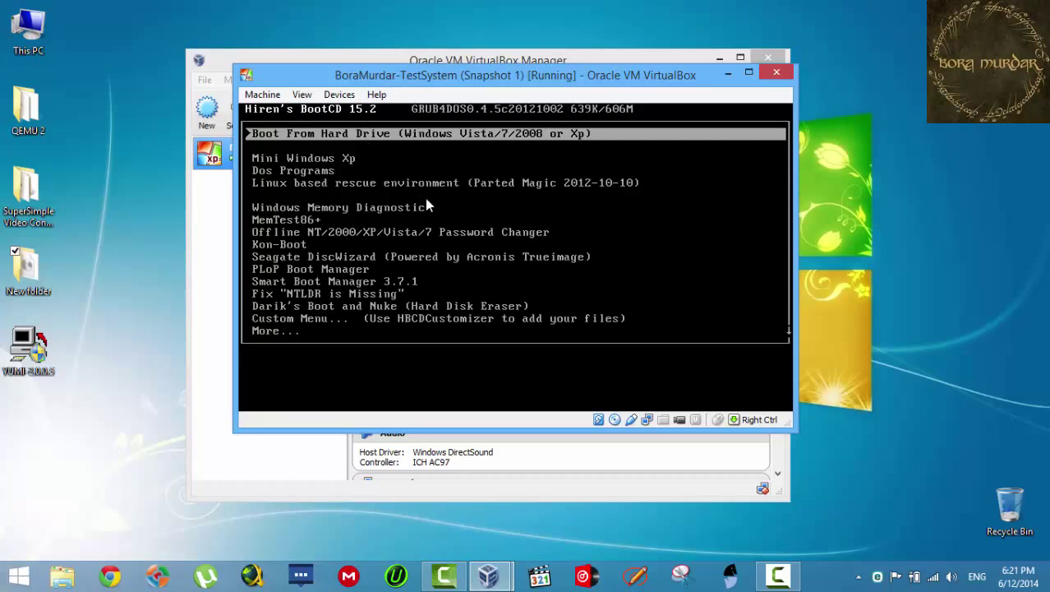
key(Down)
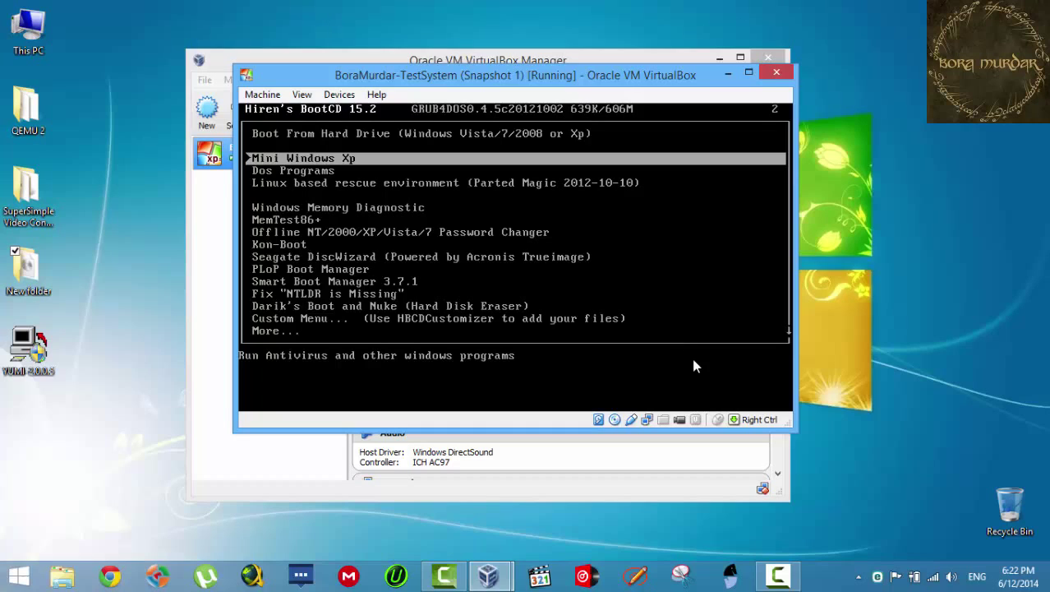
click(785, 577)
click(976, 505)
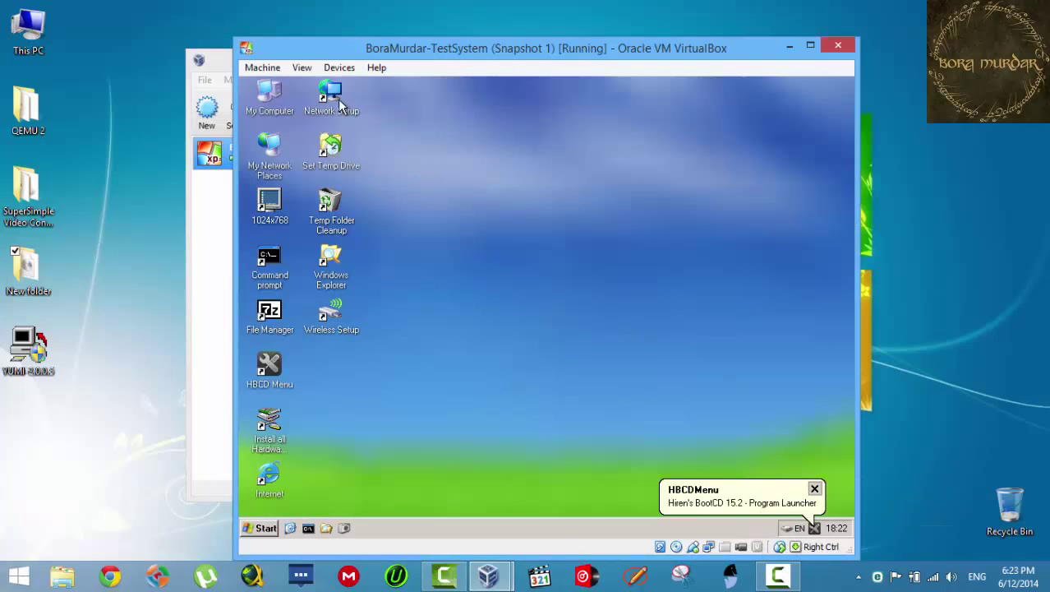
Switch the virtual machine to fullscreen mode and set the Mini Windows Xp desktop to 1024x768
click(303, 68)
click(316, 84)
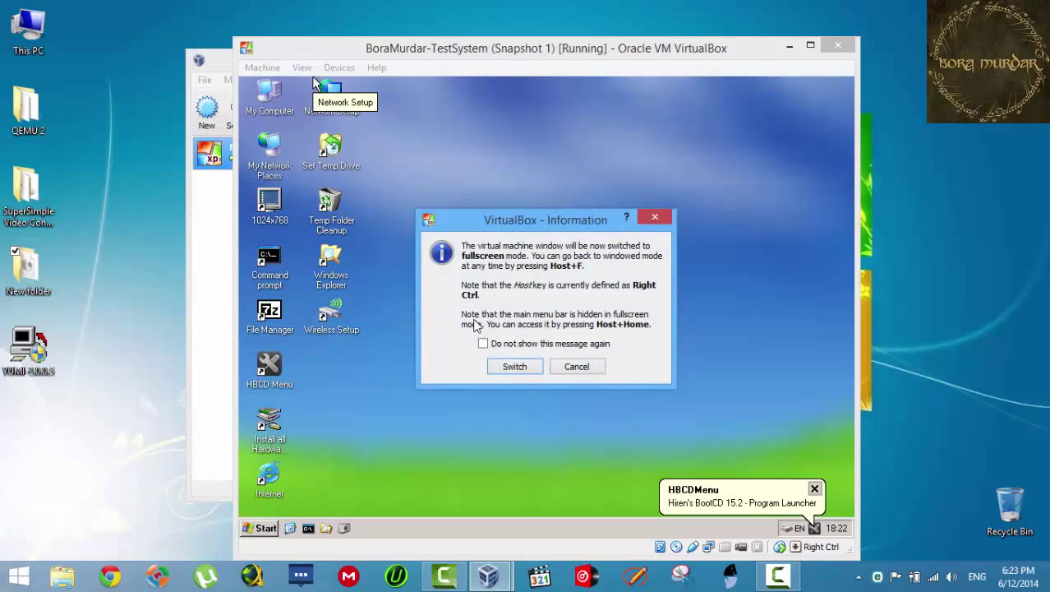
click(513, 368)
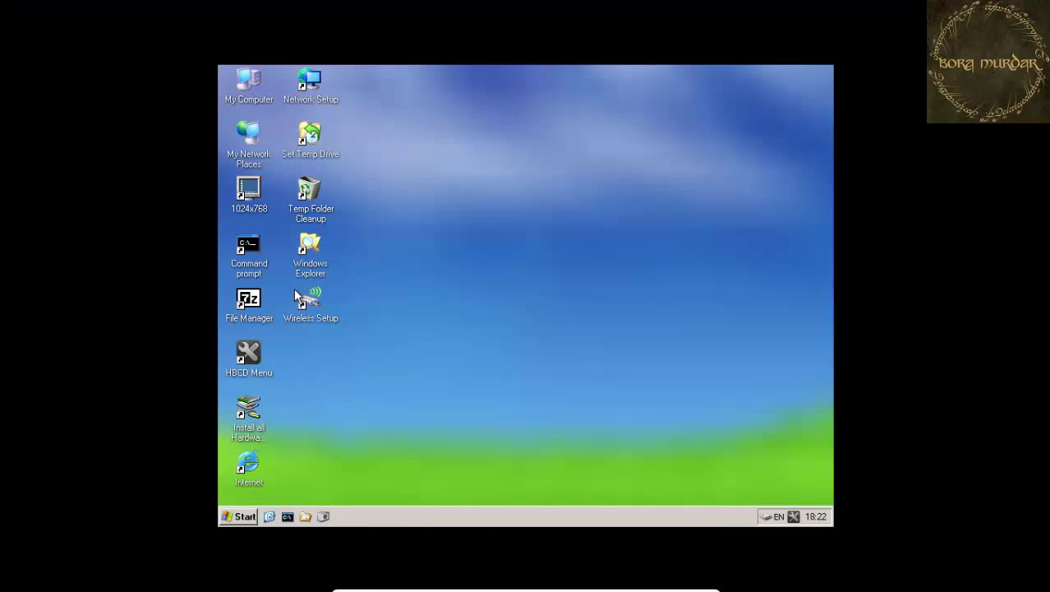
double_click(249, 194)
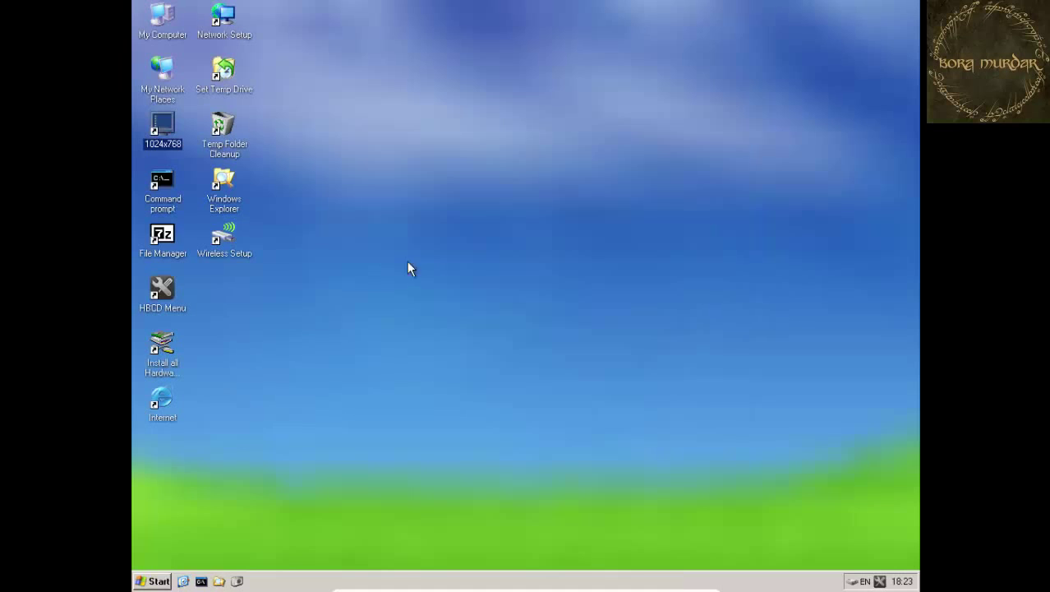
Create a new text document on the desktop, write "NOW LETS RESTORE A BACKUP :)" in it, and close the editor
right_click(357, 287)
mouse_move(412, 364)
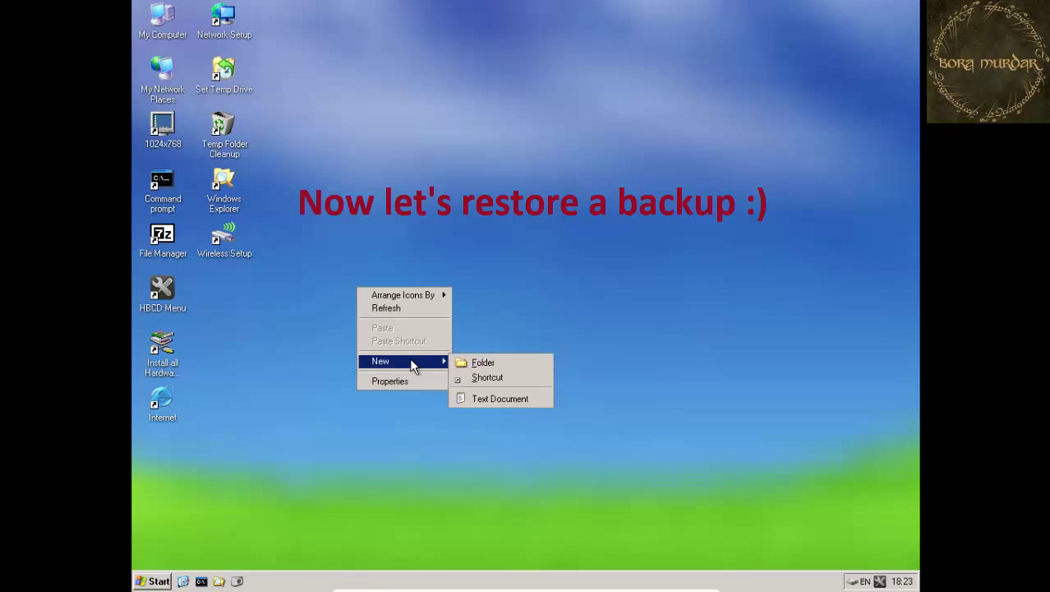
click(465, 397)
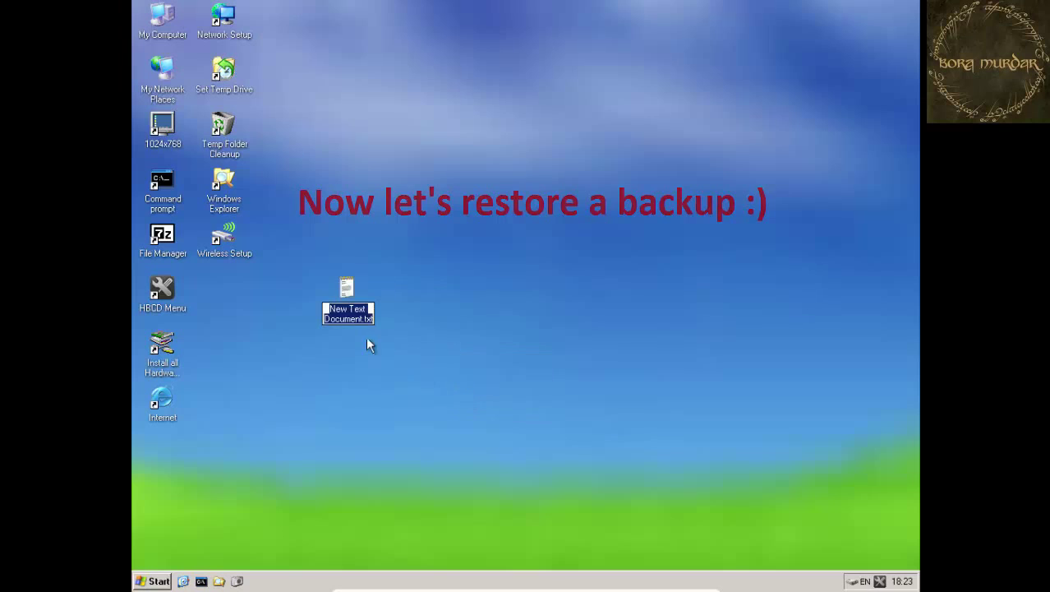
double_click(350, 299)
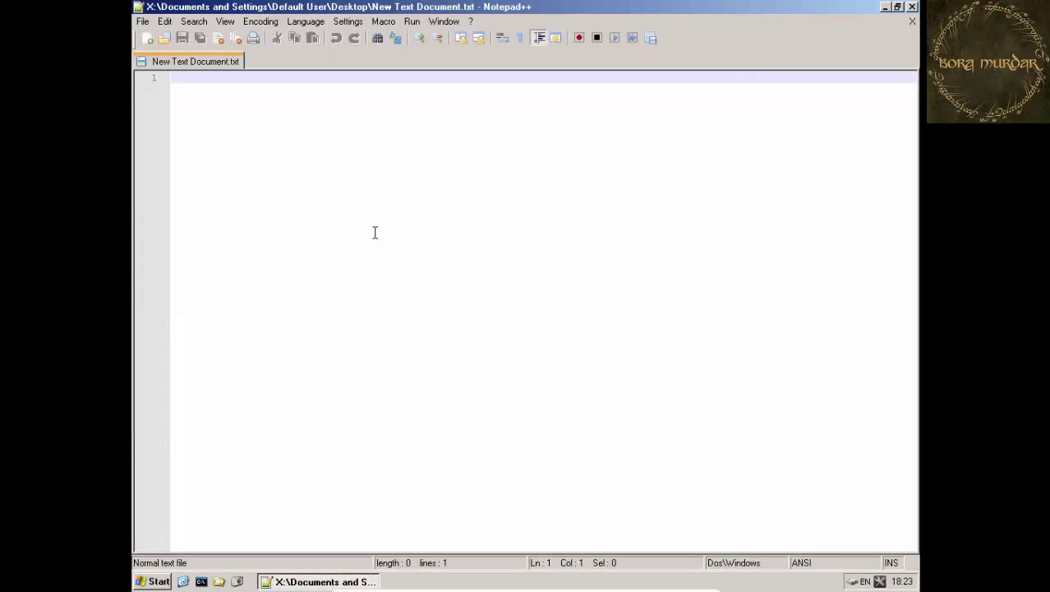
text(N)
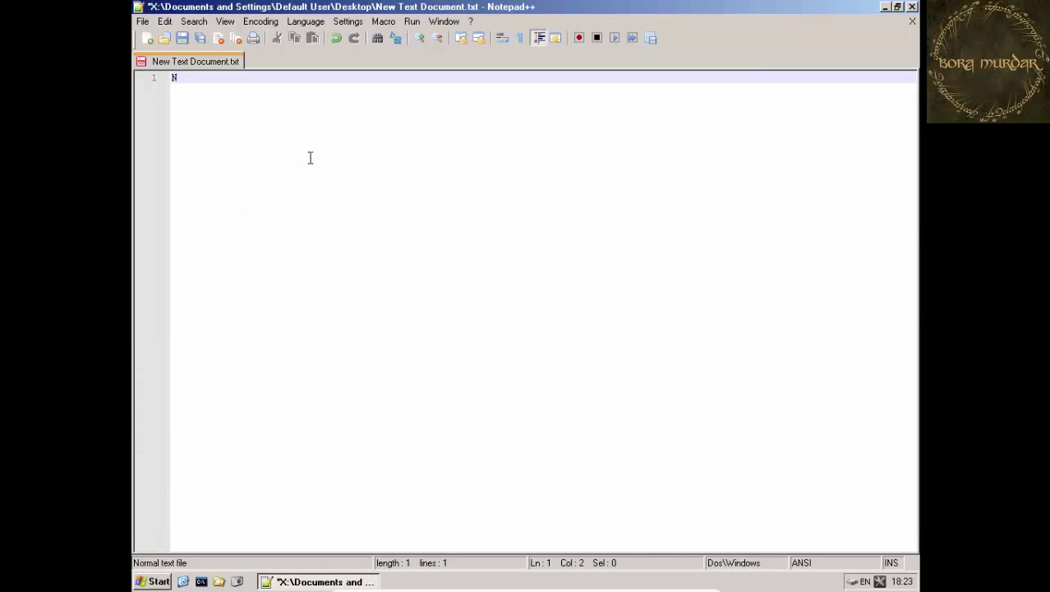
text(OW LETS RE)
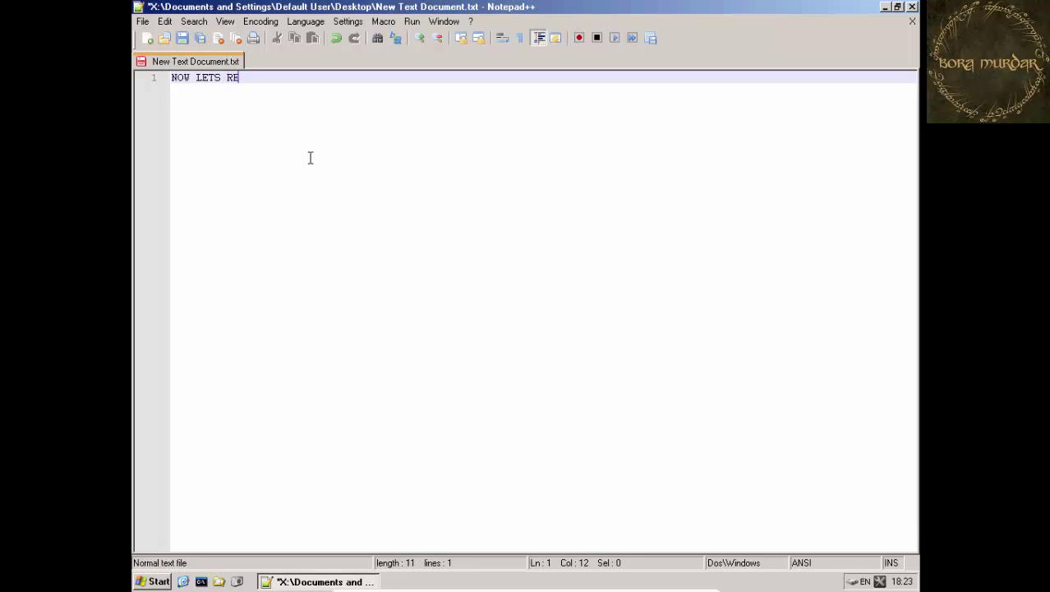
text(STORE A BACKUP :))
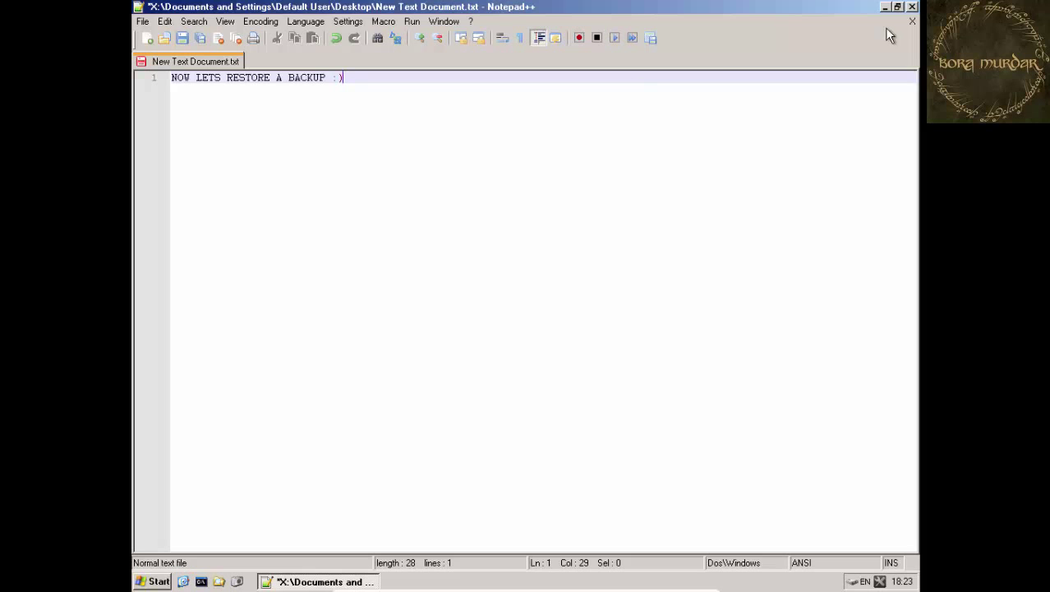
click(912, 7)
click(528, 326)
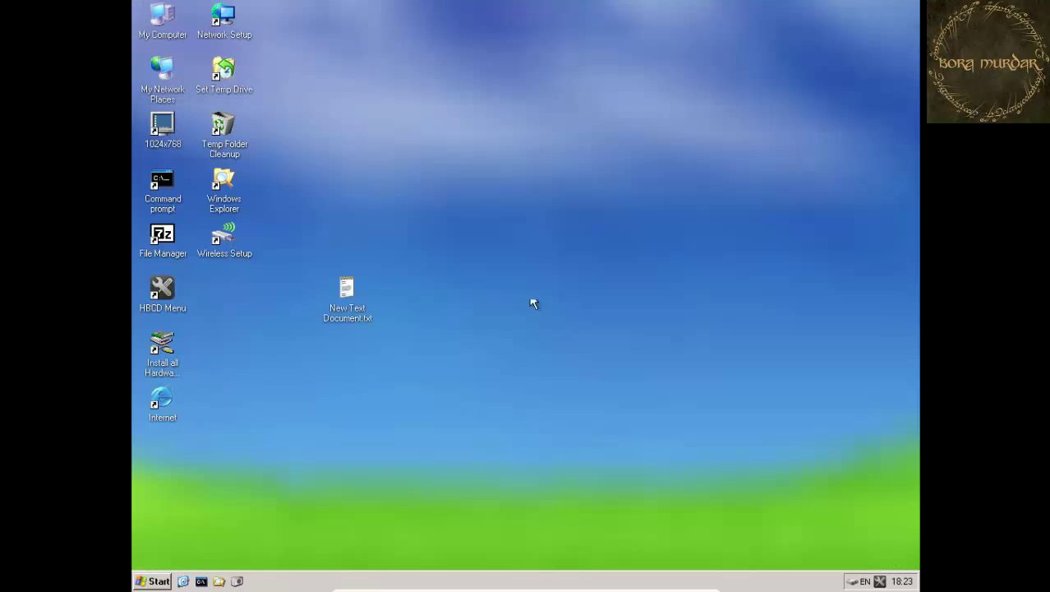
right_click(508, 262)
click(533, 284)
Launch Macrium Reflect from the HBCD backup programs and start its image restore wizard
click(880, 581)
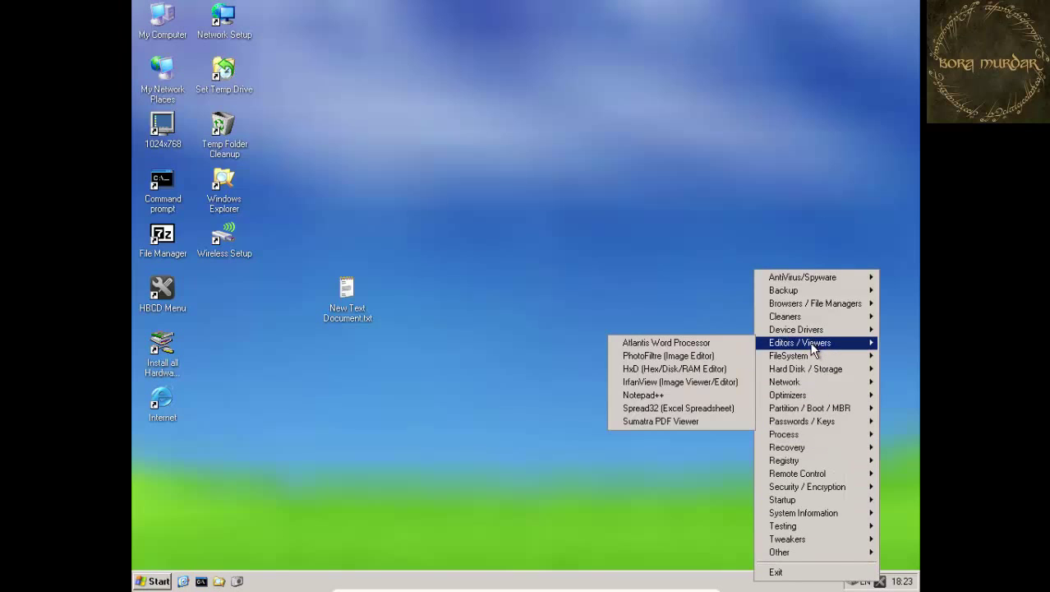
mouse_move(794, 296)
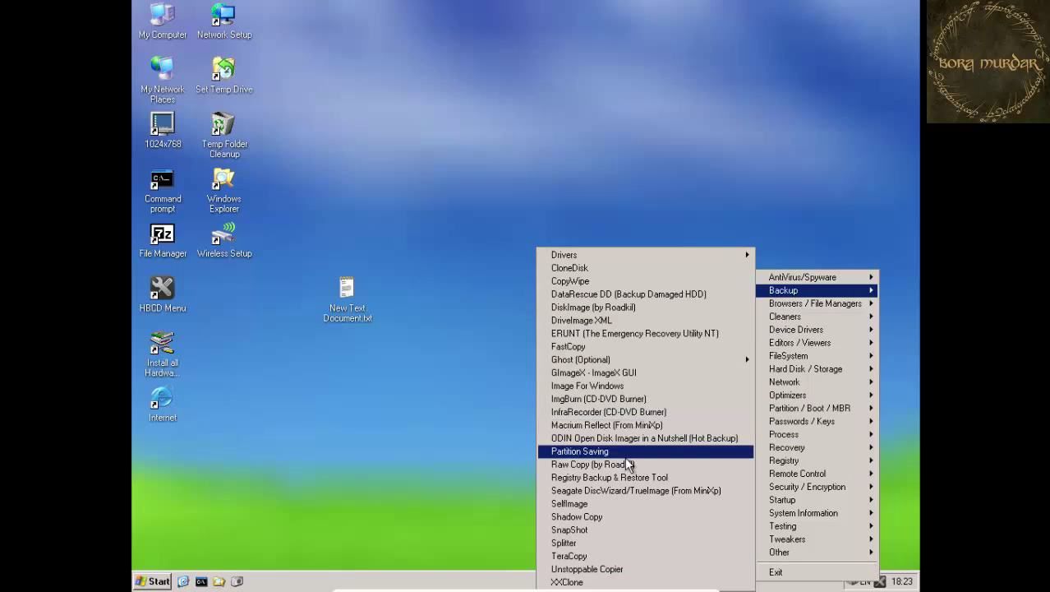
click(603, 424)
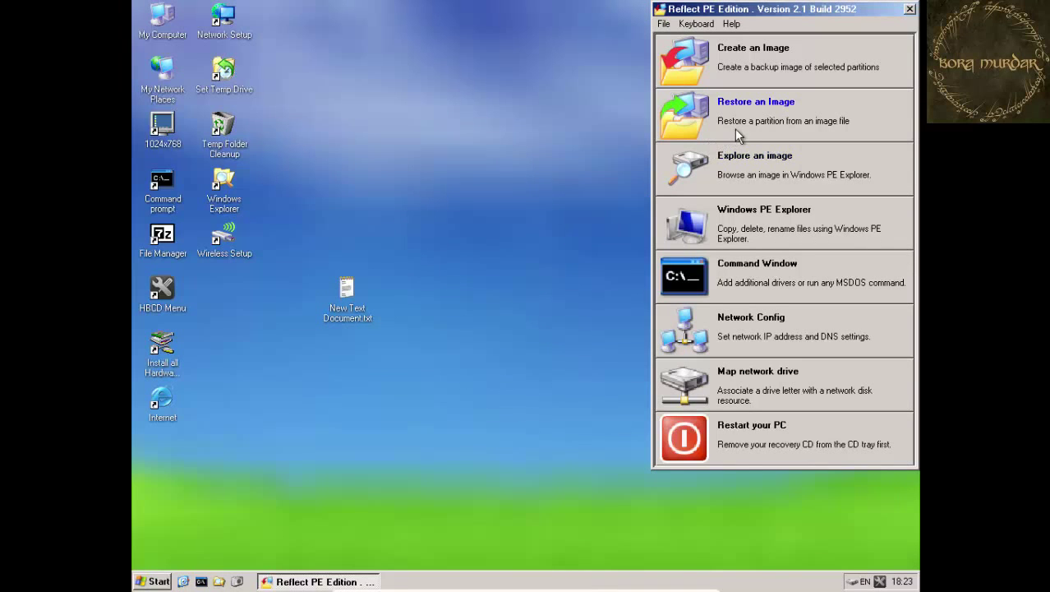
click(747, 109)
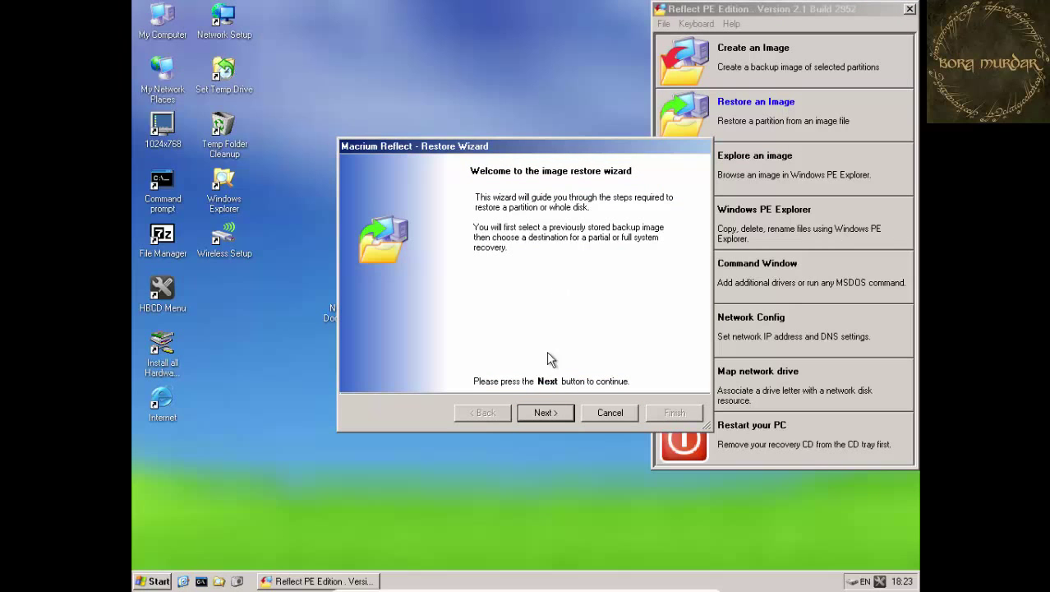
click(551, 413)
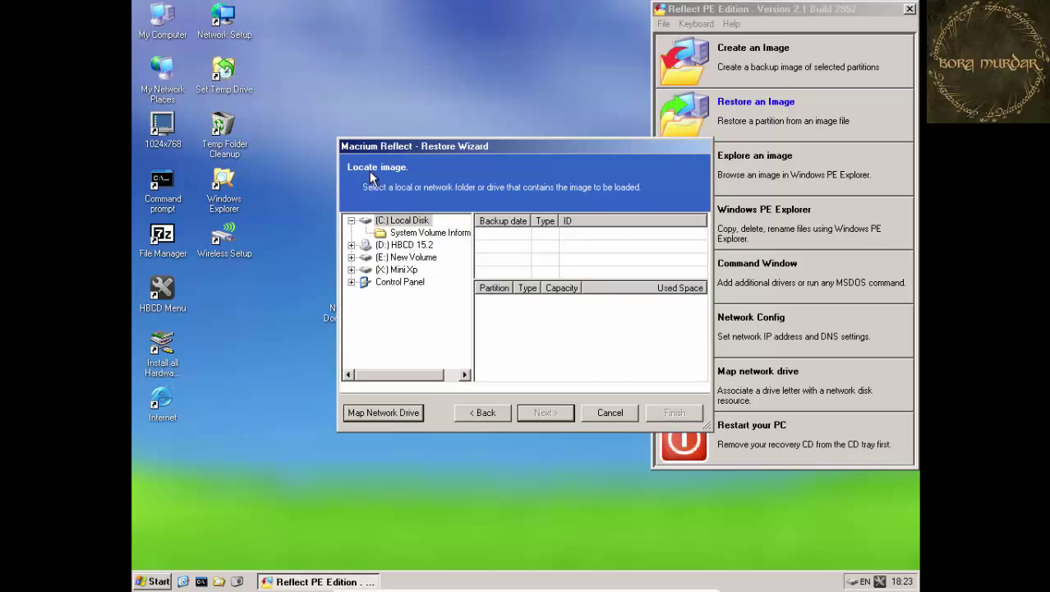
click(384, 221)
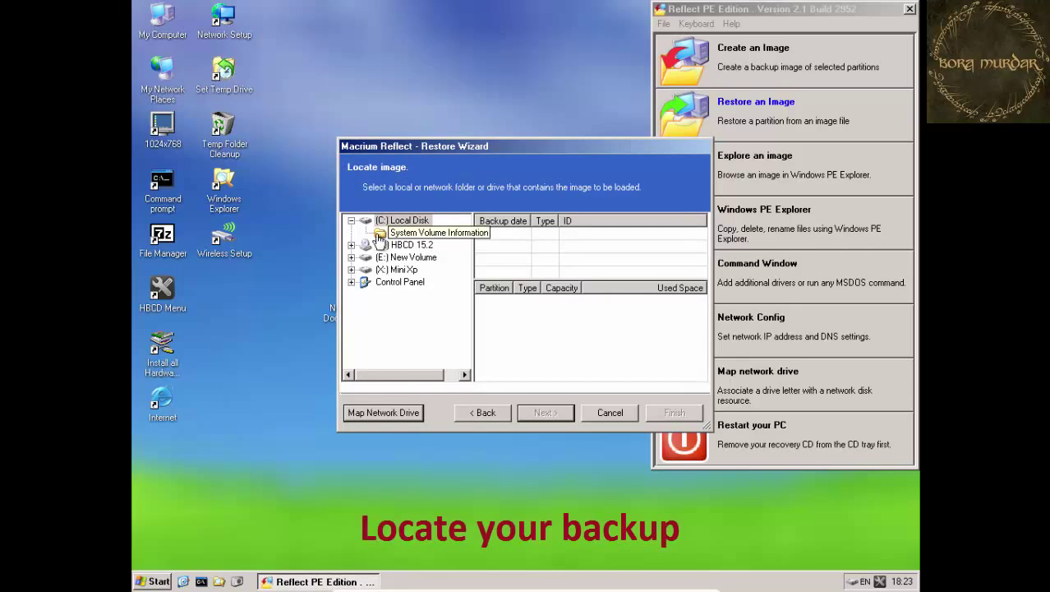
click(351, 257)
click(379, 258)
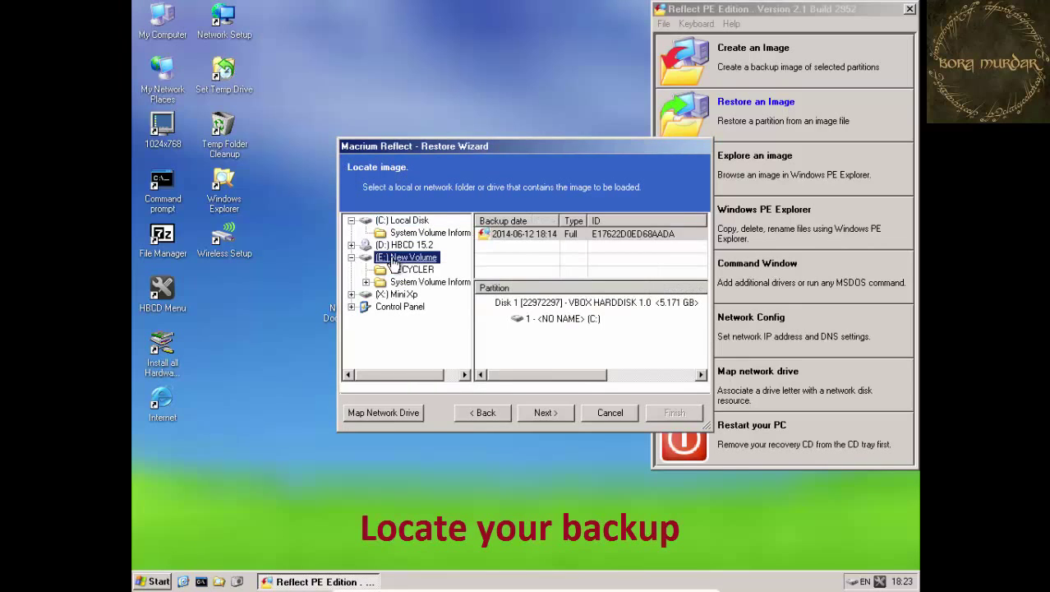
click(523, 235)
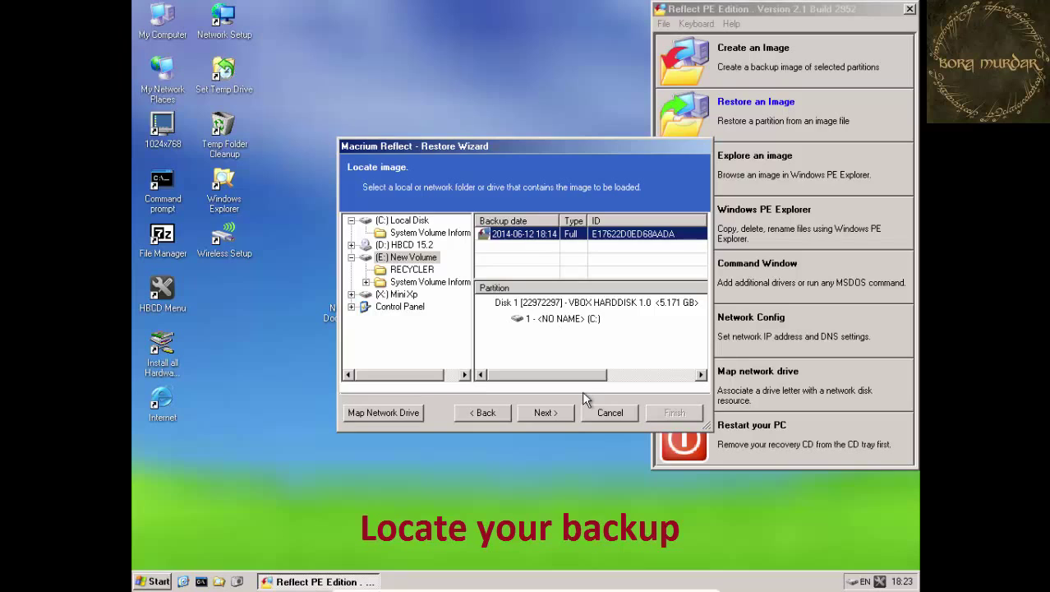
click(555, 413)
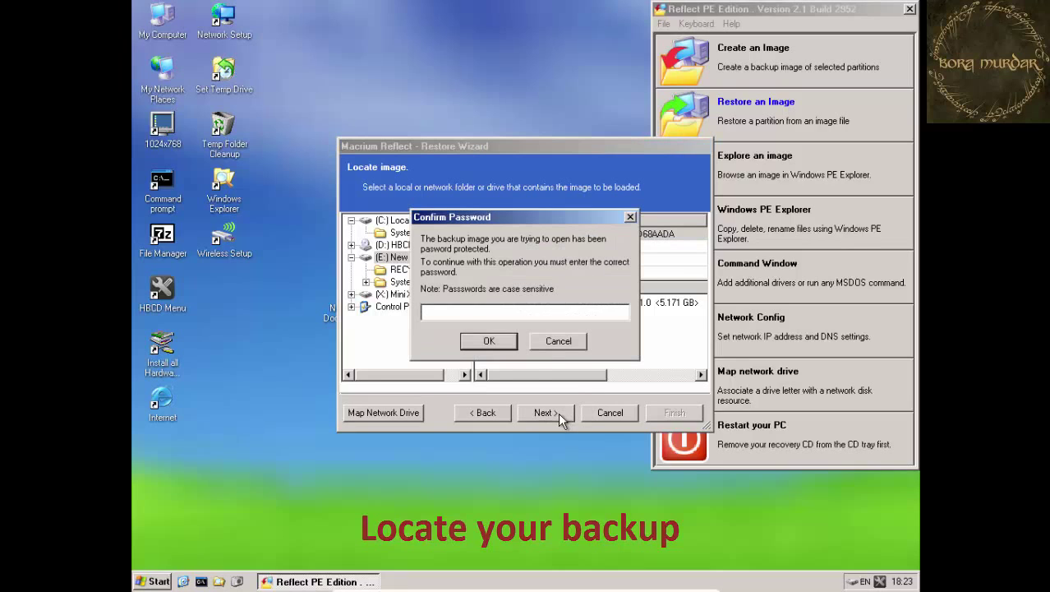
Enter the backup image's password and confirm it
click(480, 314)
key(Caps_Lock)
text(a)
click(489, 340)
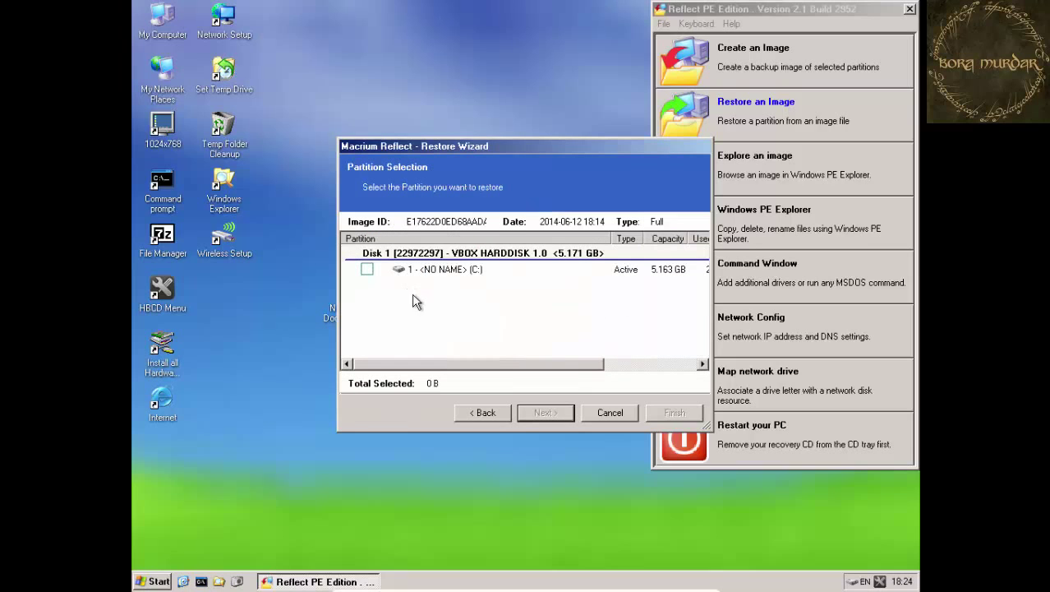
Select the image's C: partition for restoring, enlarge the wizard, and accept the active 5.163 GB NTFS partition as the one to overwrite
click(368, 271)
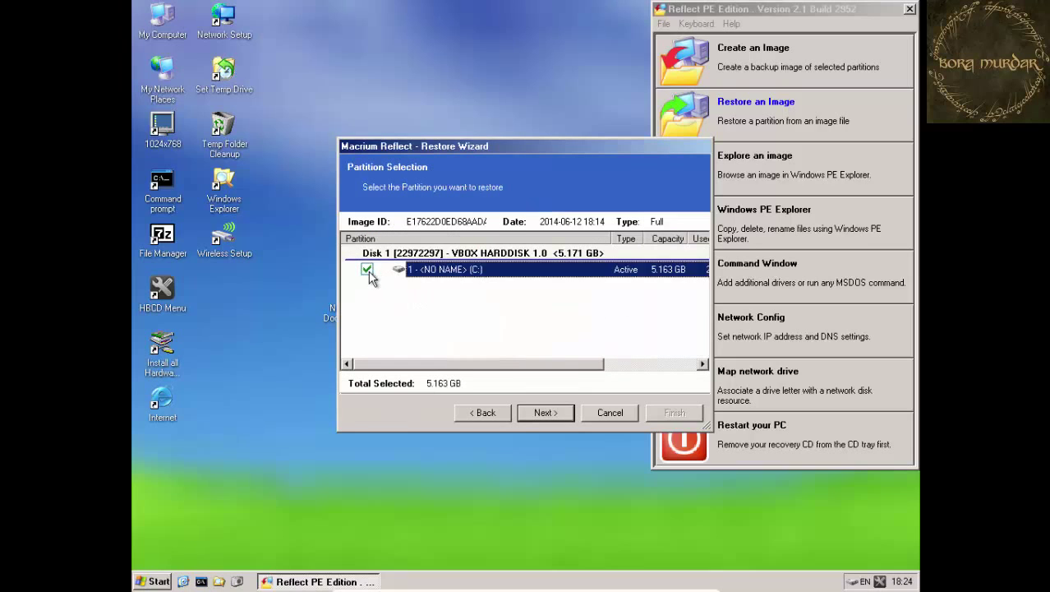
click(545, 414)
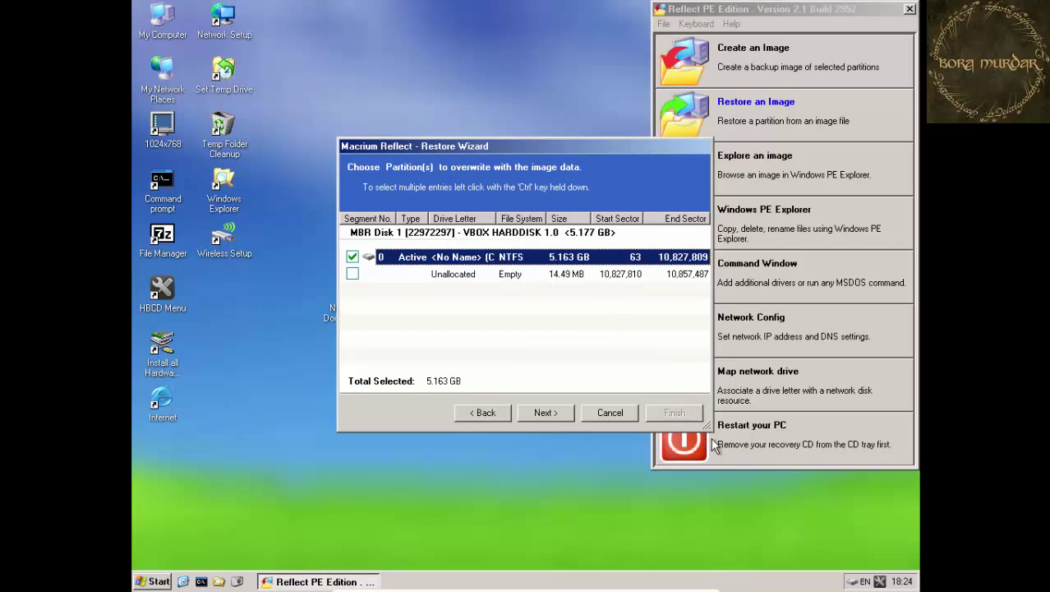
drag(705, 425, 772, 461)
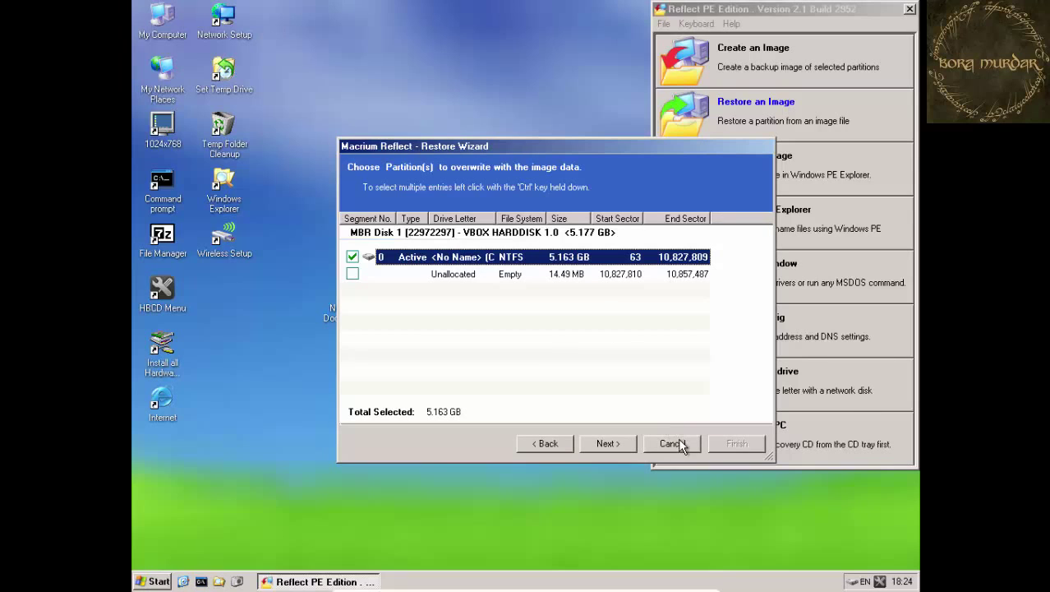
click(624, 440)
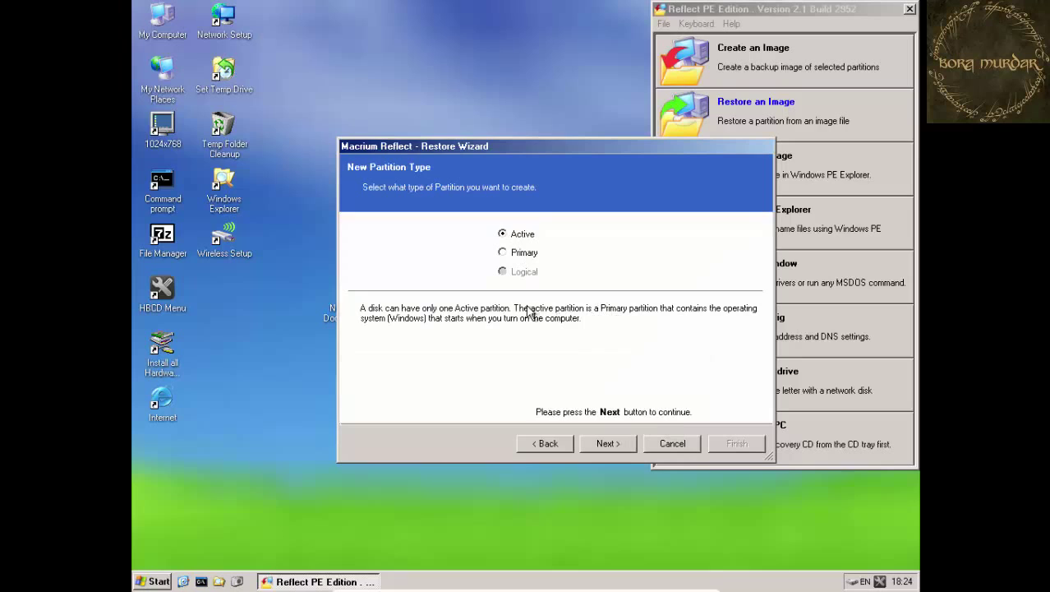
Accept the Active partition type, no file system check at reboot, no image verification, and replacing the Master Boot Record from the backup
click(613, 442)
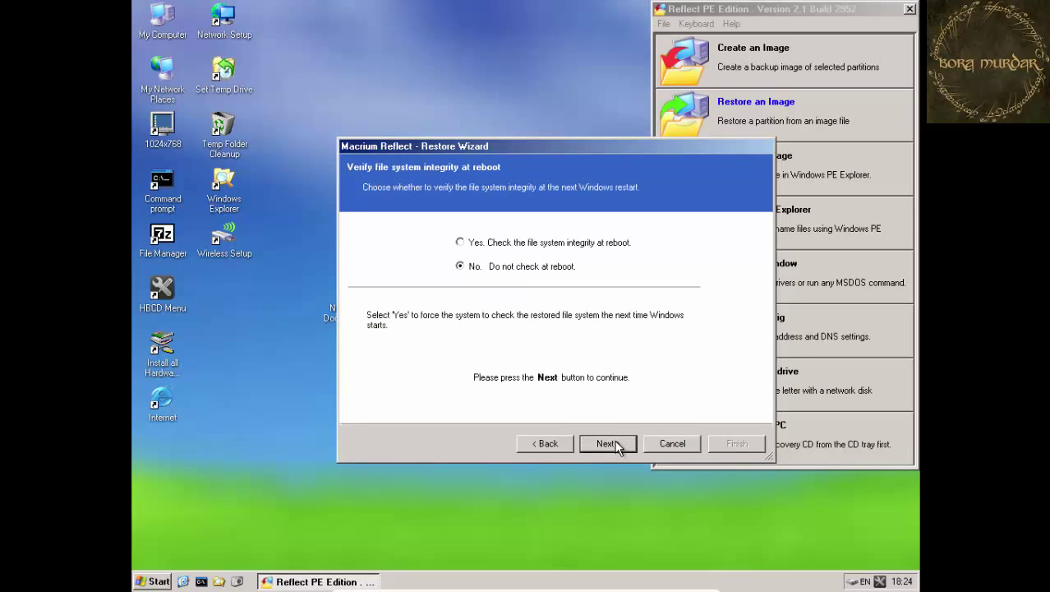
click(606, 444)
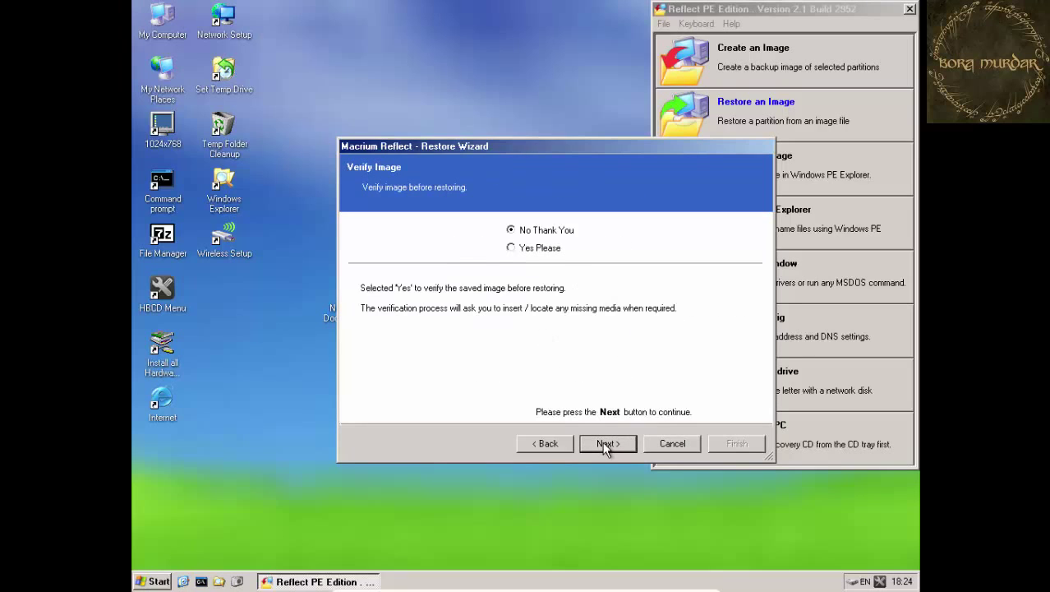
click(605, 443)
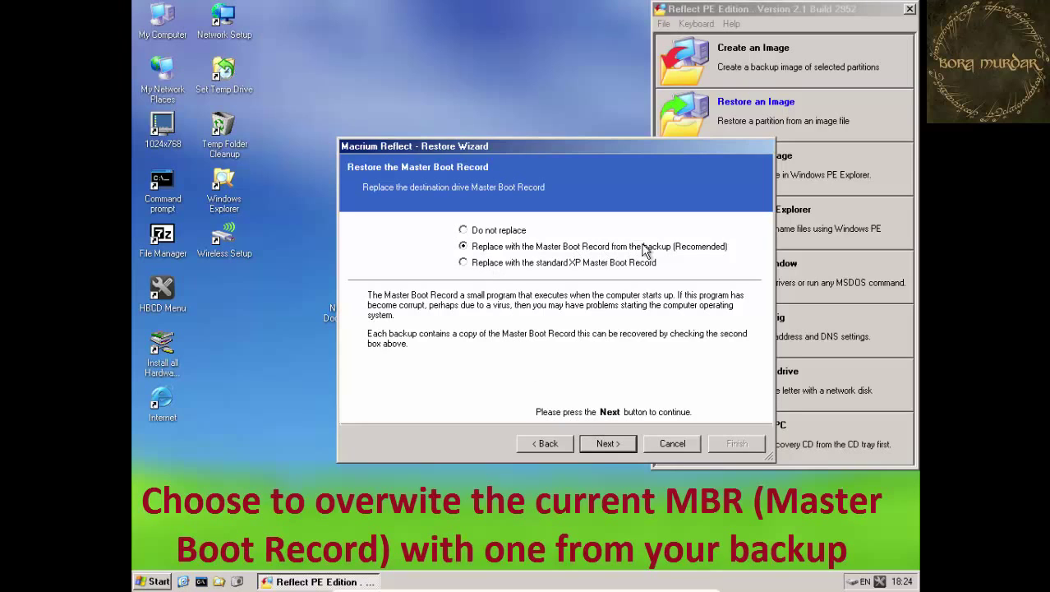
click(606, 443)
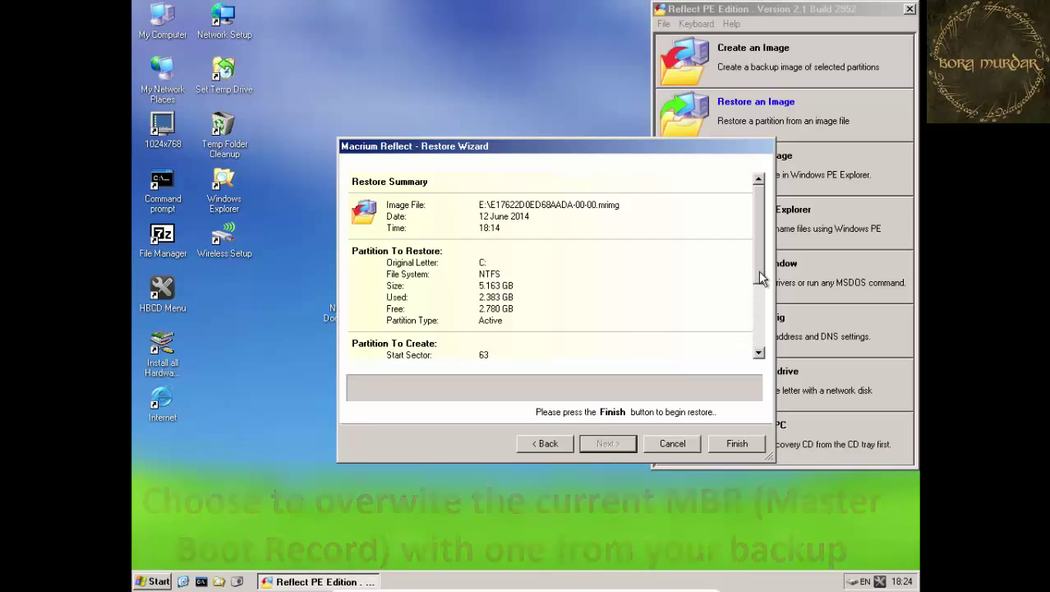
Start the restore from the summary page and return the virtual machine to windowed mode
drag(760, 277, 652, 457)
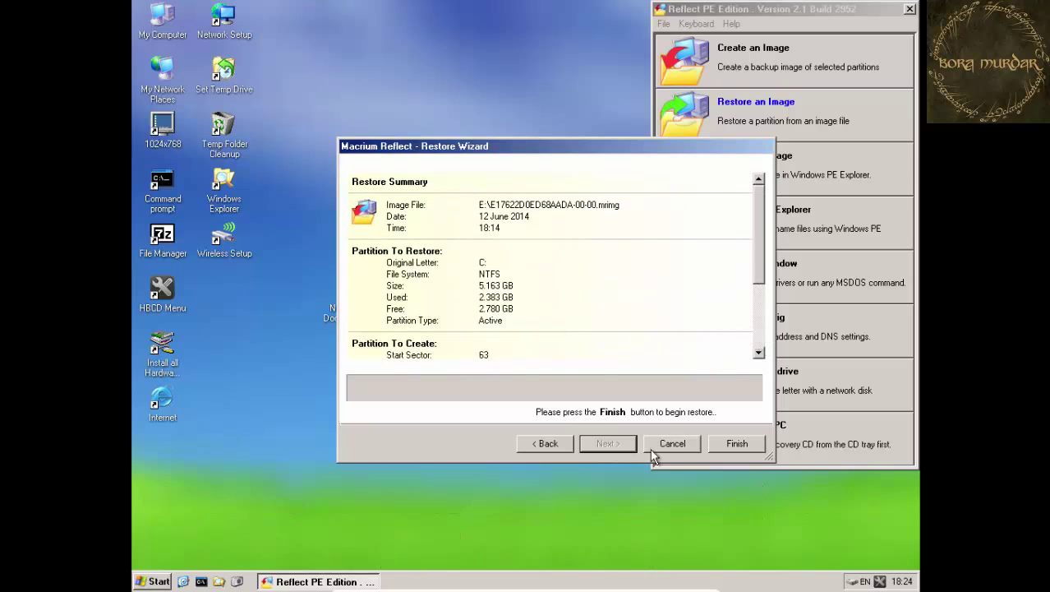
click(728, 447)
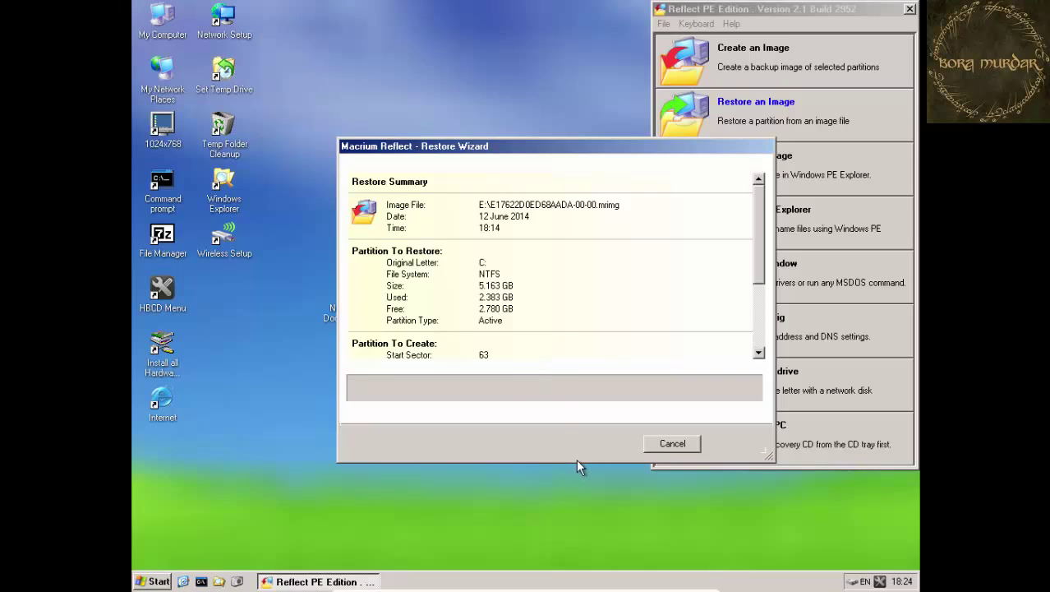
mouse_move(540, 583)
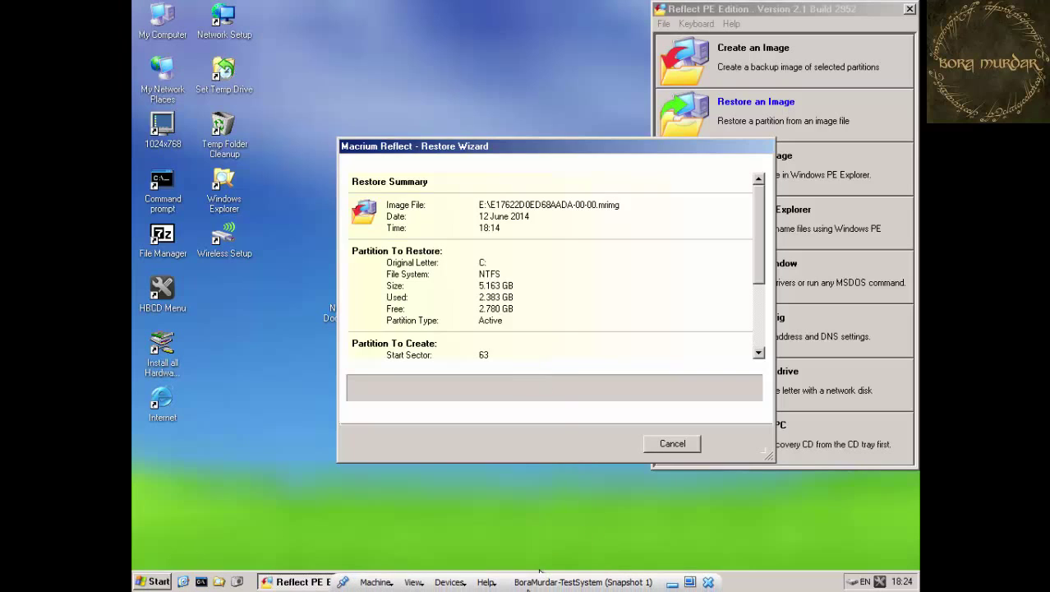
click(692, 583)
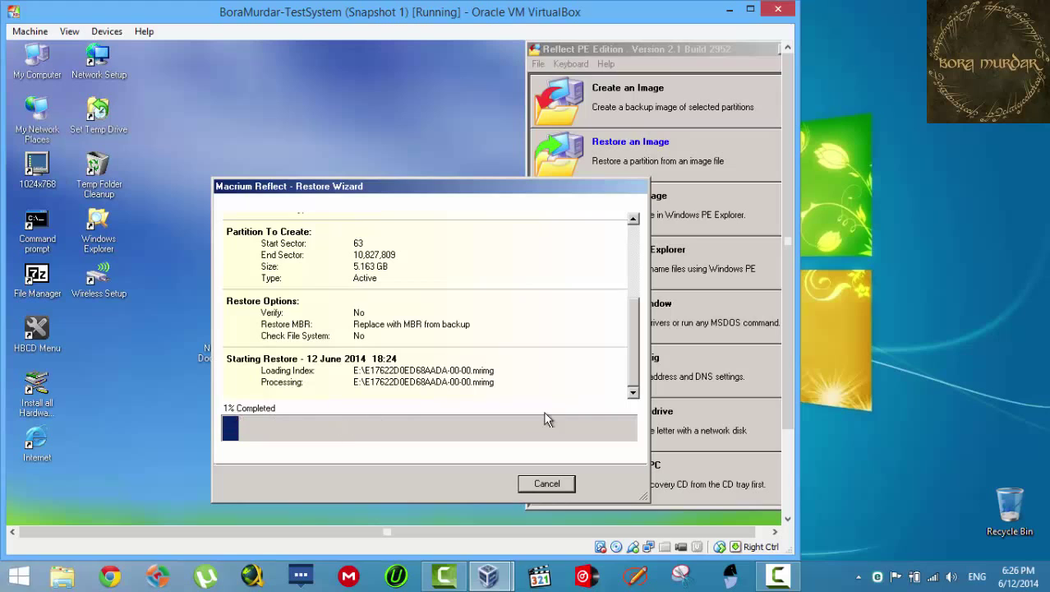
mouse_move(776, 575)
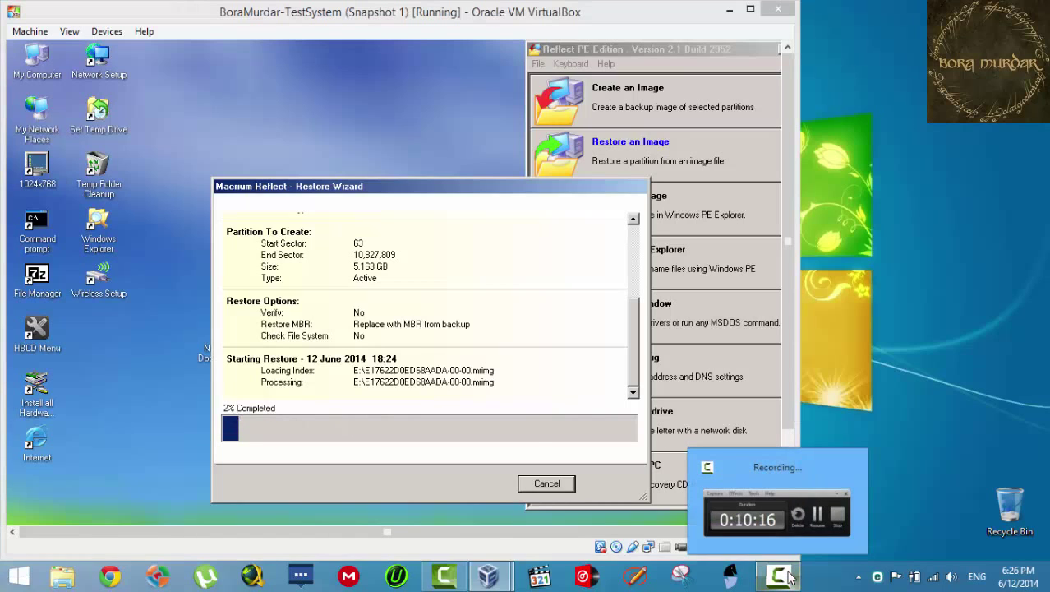
click(838, 506)
click(976, 504)
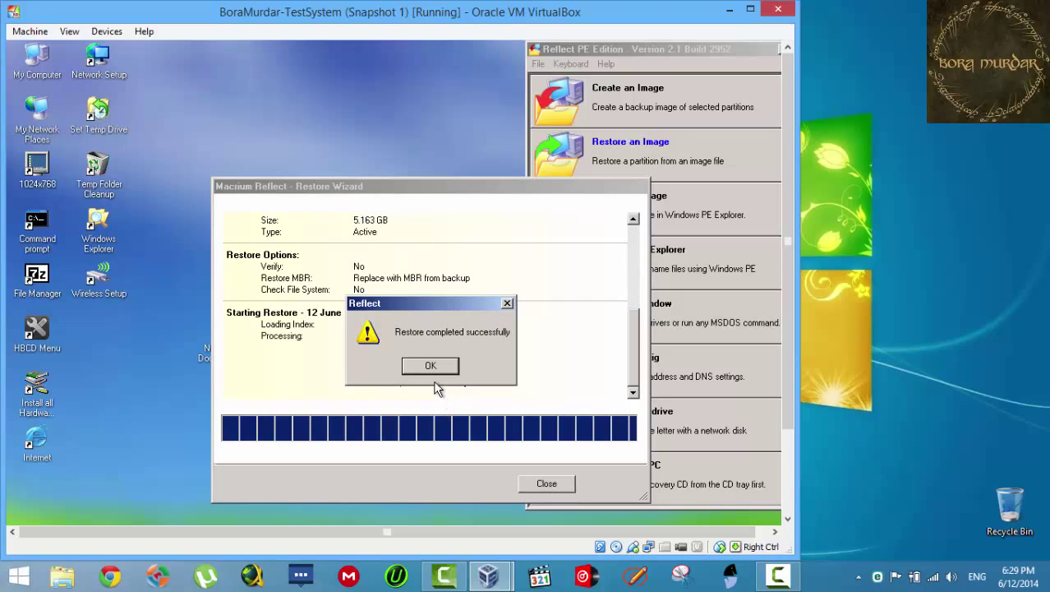
Acknowledge the restore completion and restart notices, and close the Restore Wizard
click(433, 367)
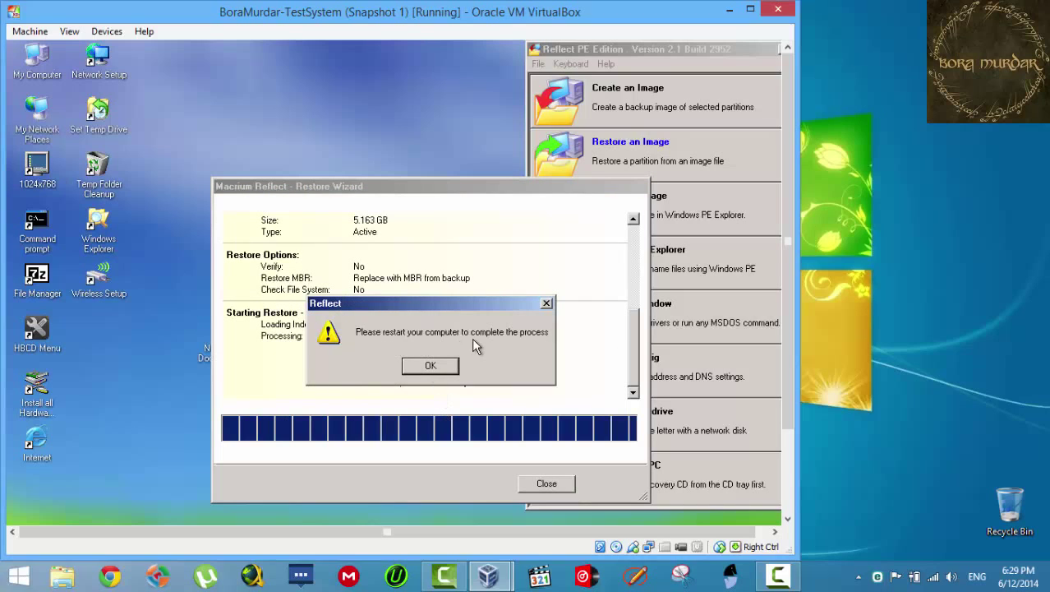
click(428, 367)
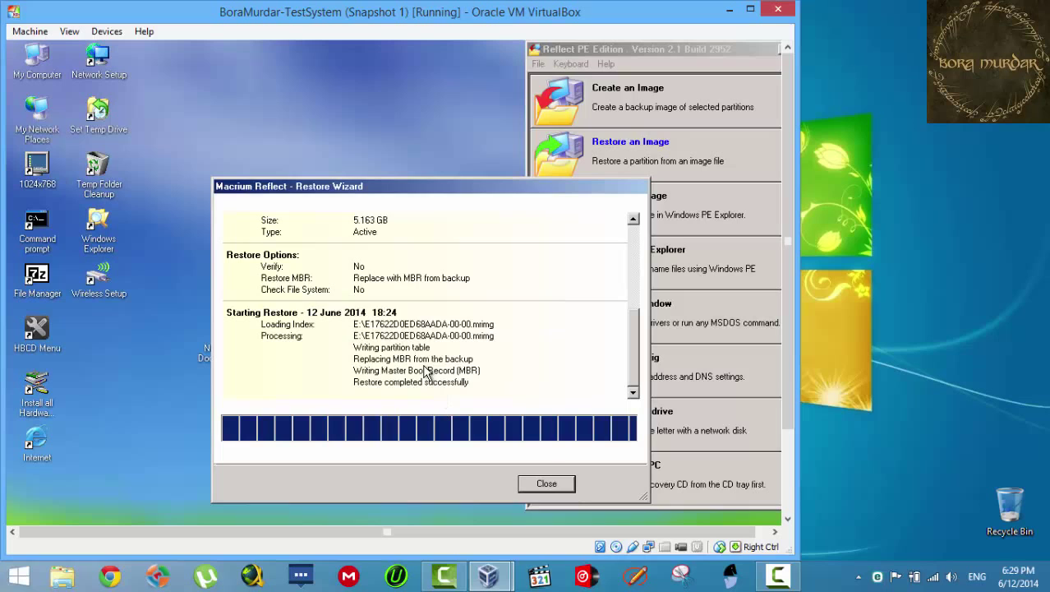
click(546, 483)
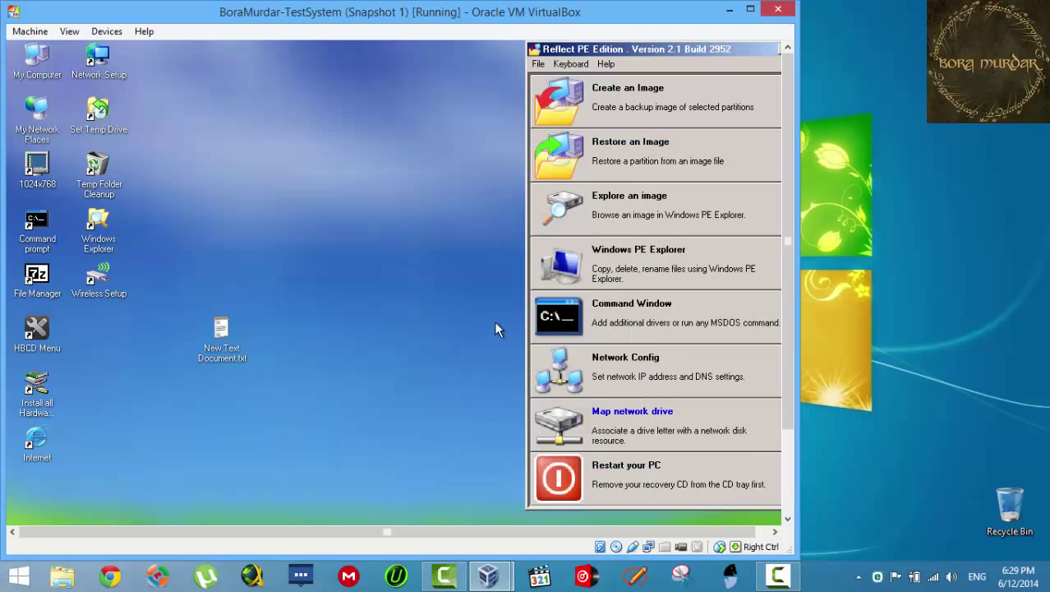
Switch the virtual machine to fullscreen, close Reflect PE Edition, and refresh the Mini Windows Xp desktop
click(69, 31)
click(235, 42)
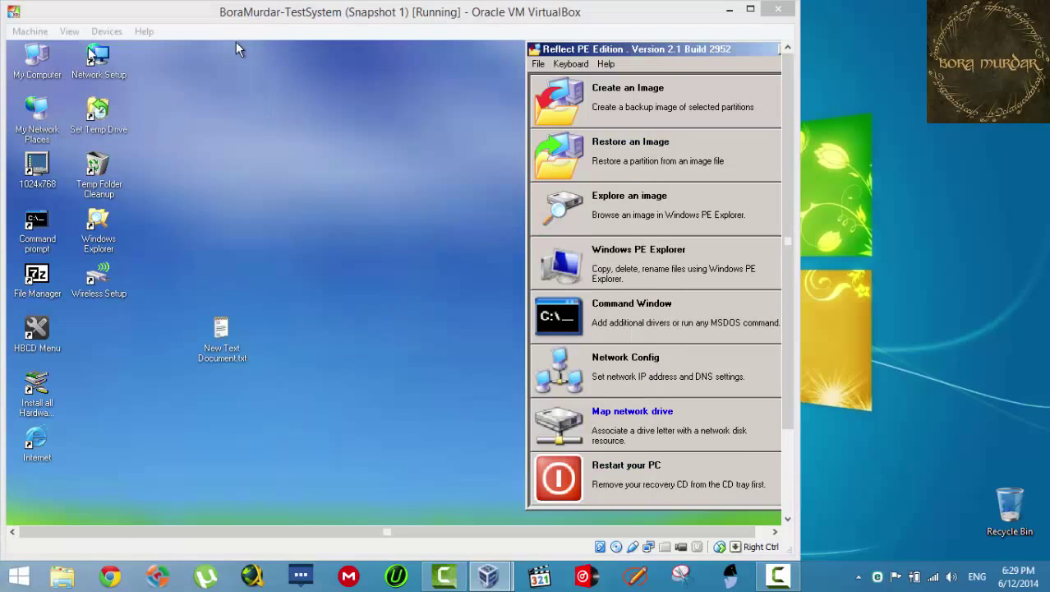
click(368, 347)
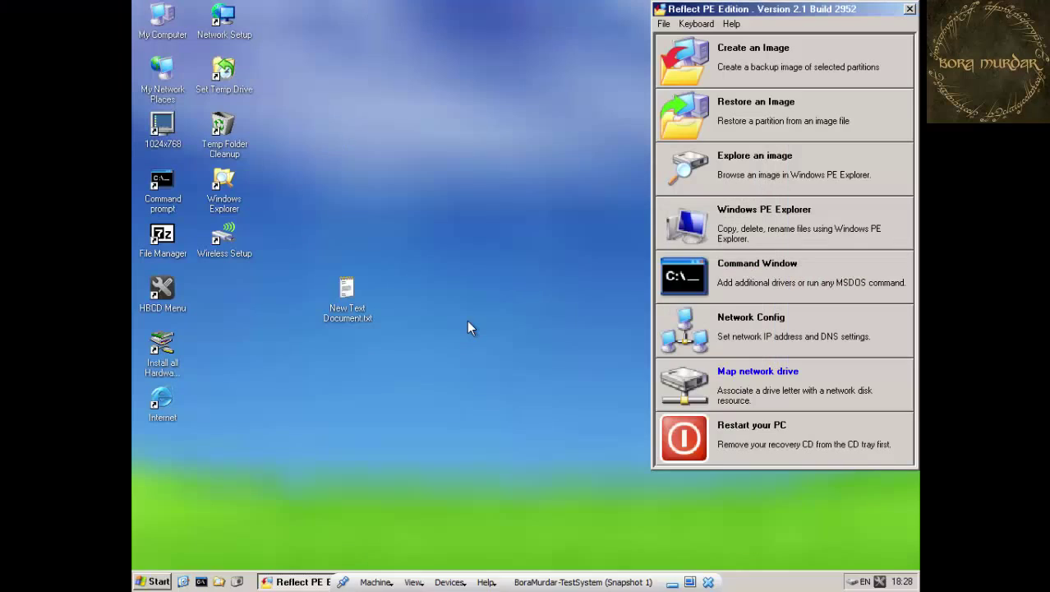
click(909, 10)
right_click(571, 144)
click(589, 167)
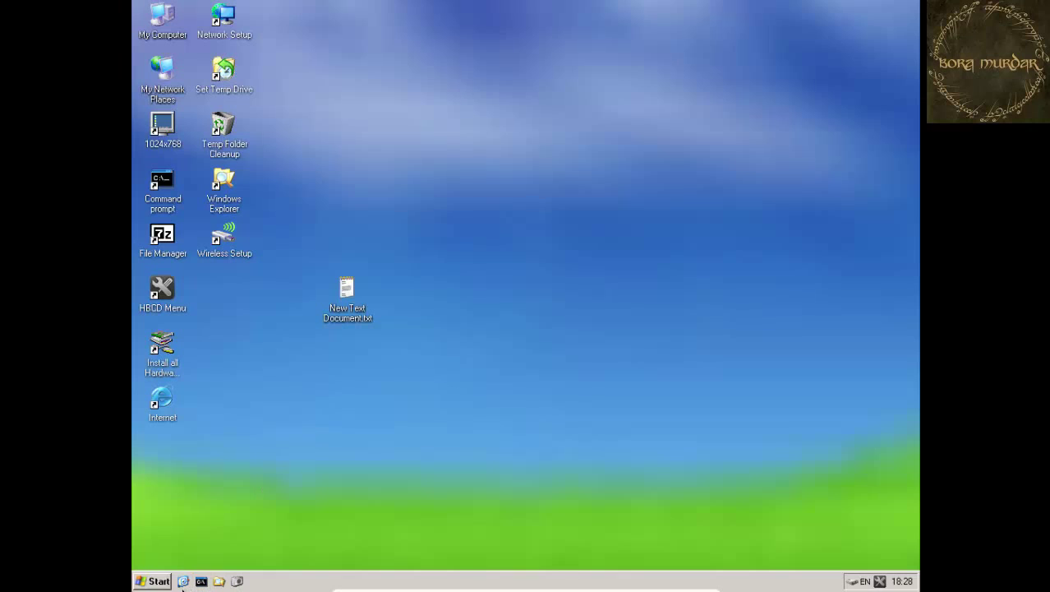
click(158, 581)
click(173, 559)
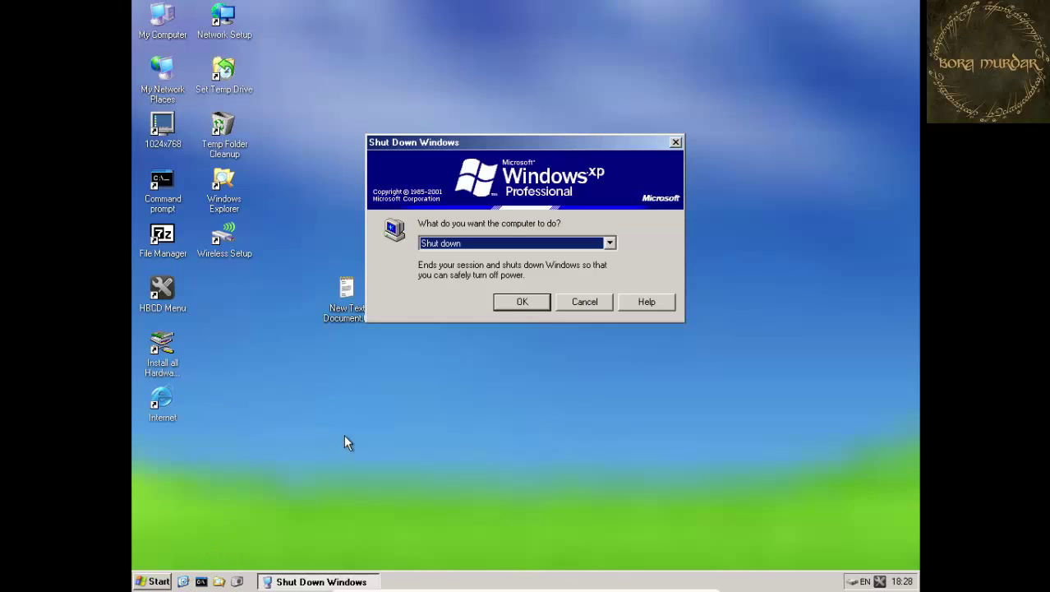
click(609, 243)
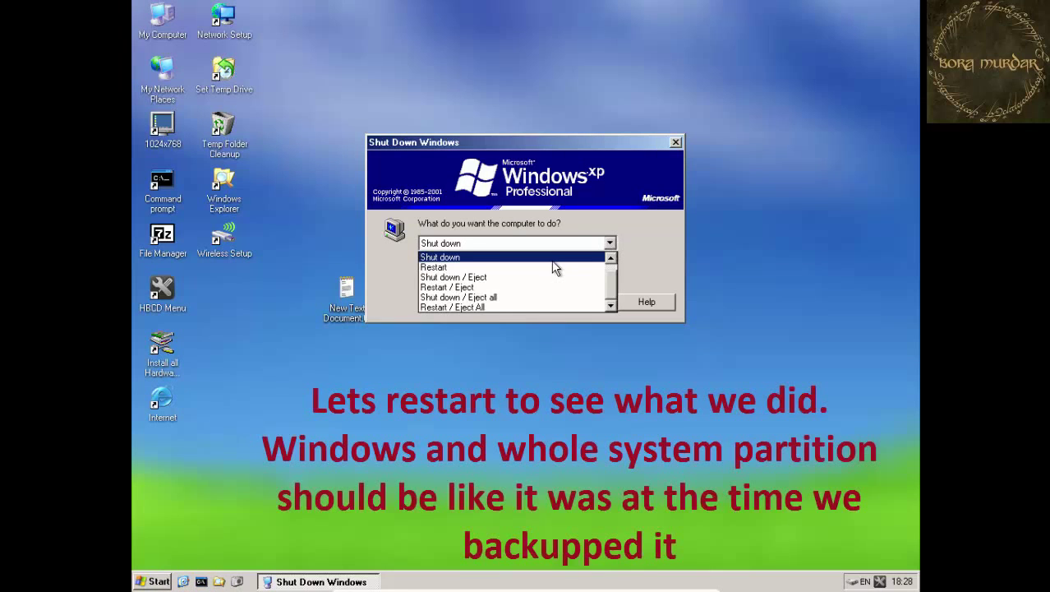
click(556, 265)
click(520, 303)
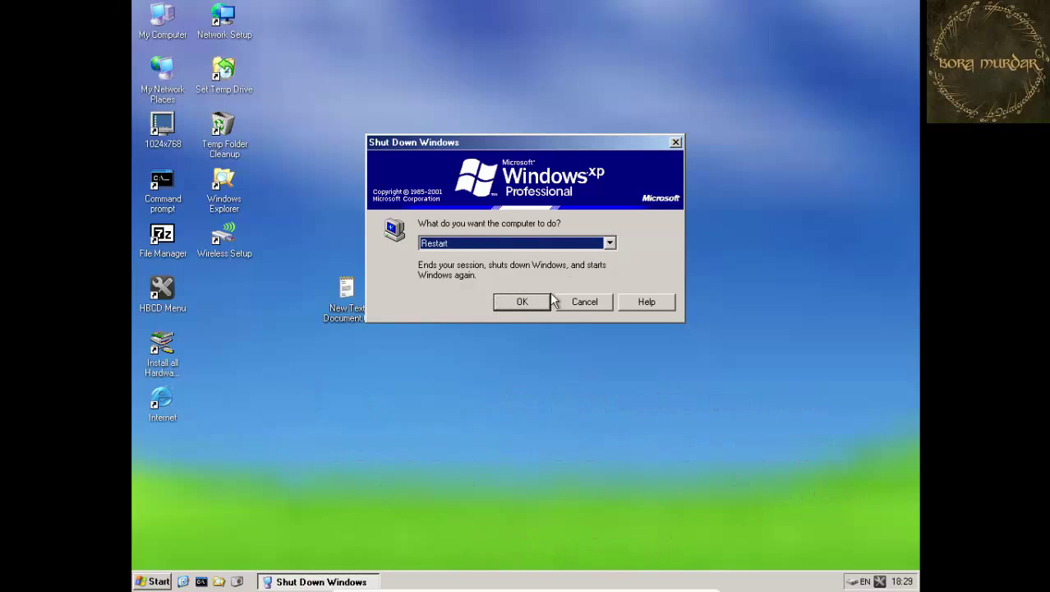
click(594, 303)
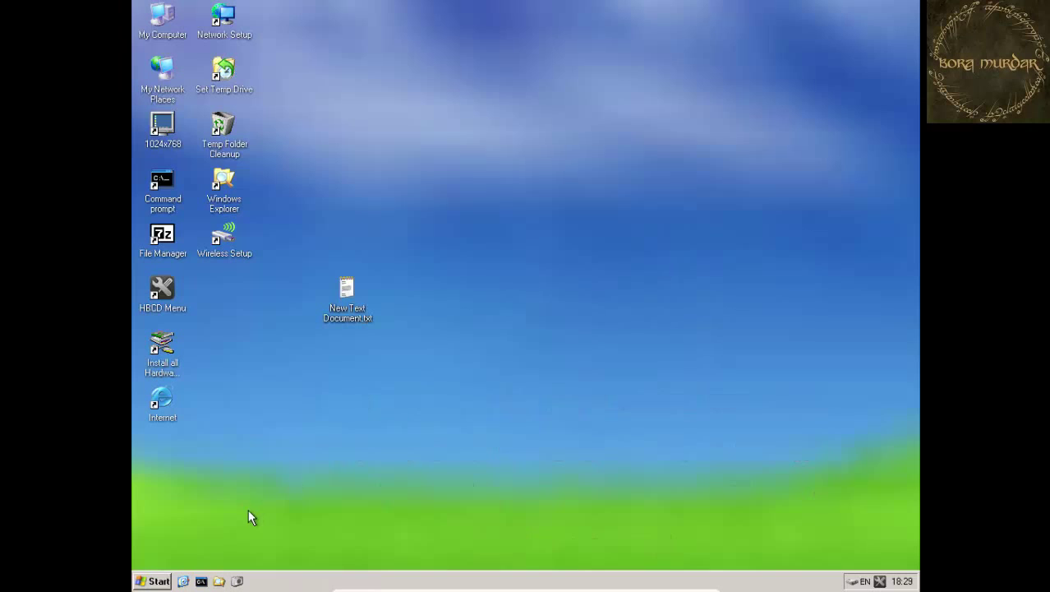
Return the virtual machine to windowed mode, eject the Hiren's BootCD disc from its virtual CD drive, and switch back to fullscreen
mouse_move(608, 588)
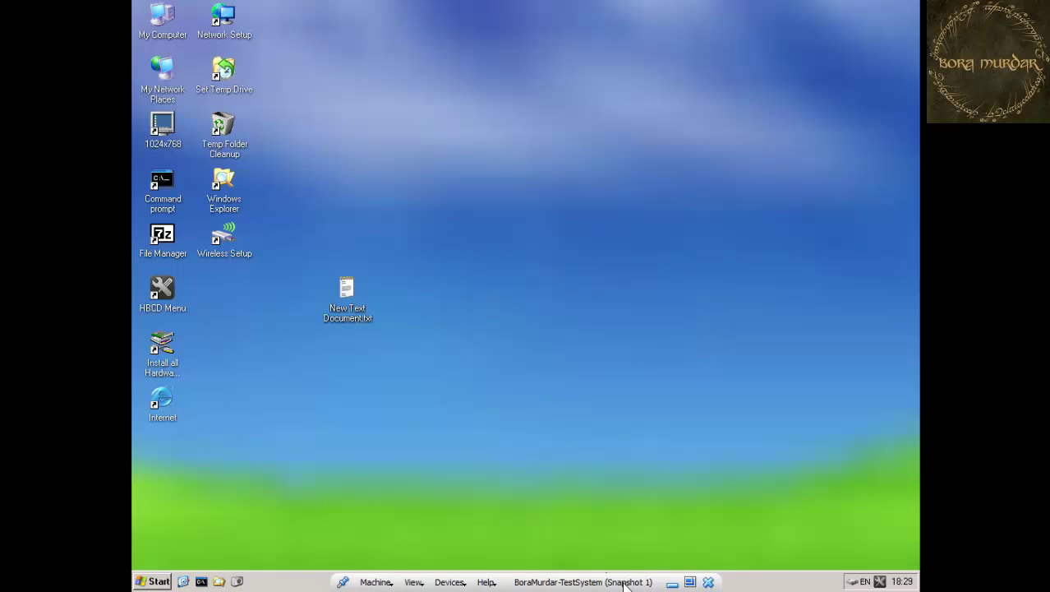
click(690, 581)
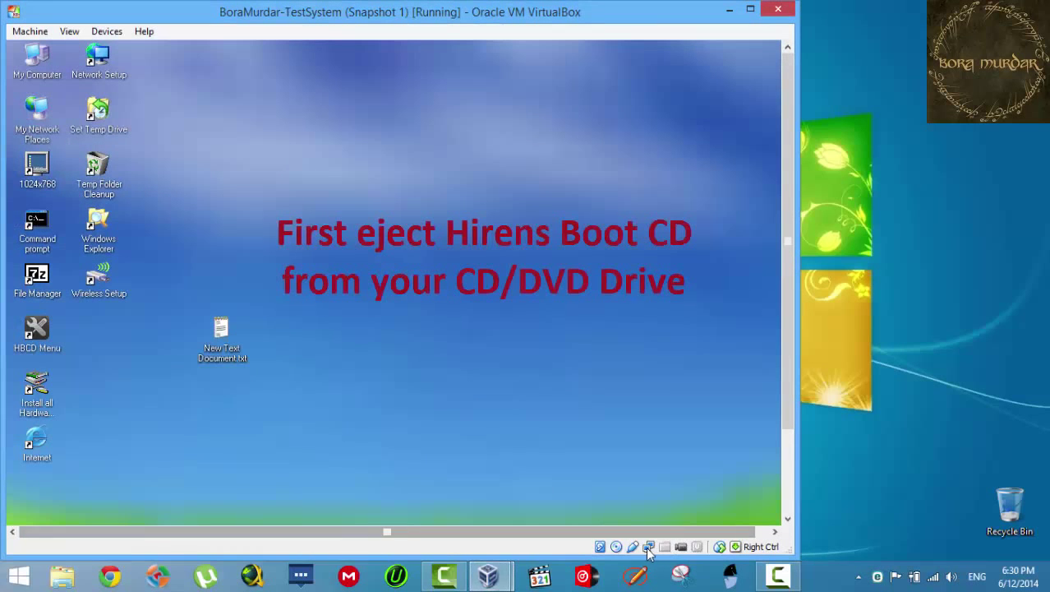
click(615, 548)
click(649, 531)
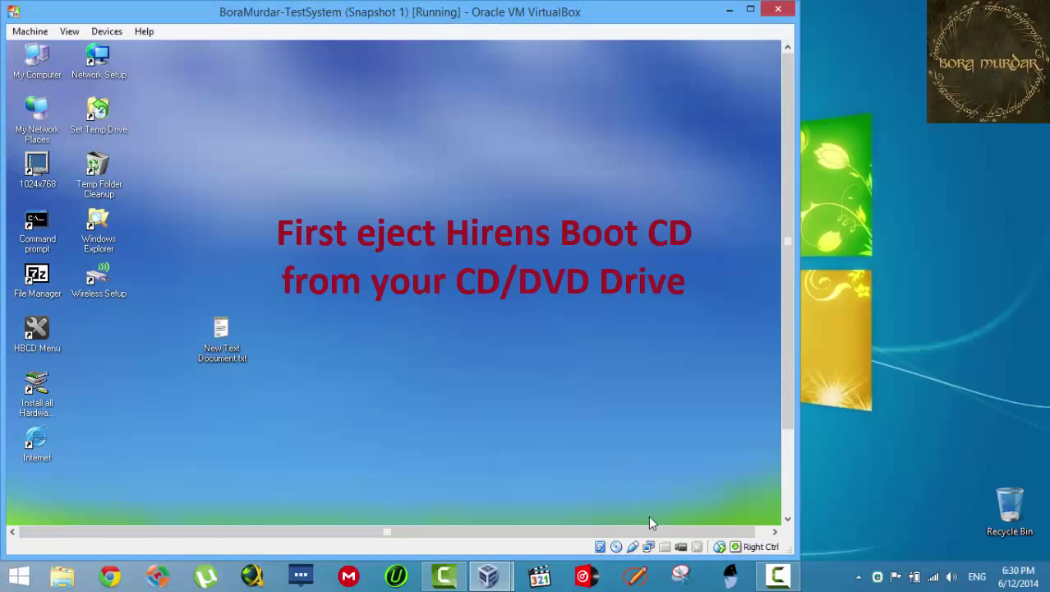
click(69, 31)
click(65, 43)
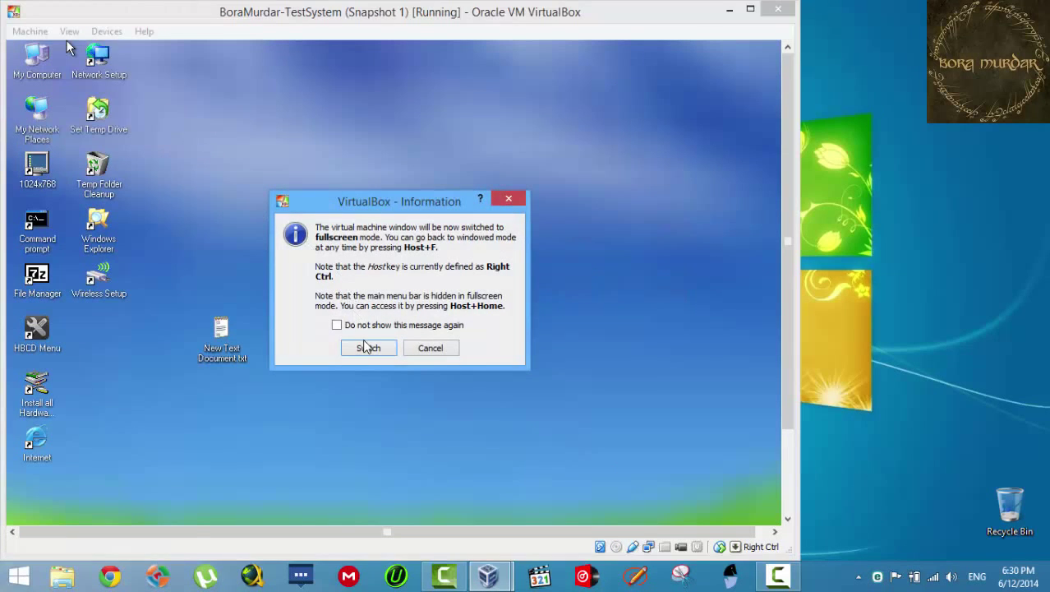
click(364, 345)
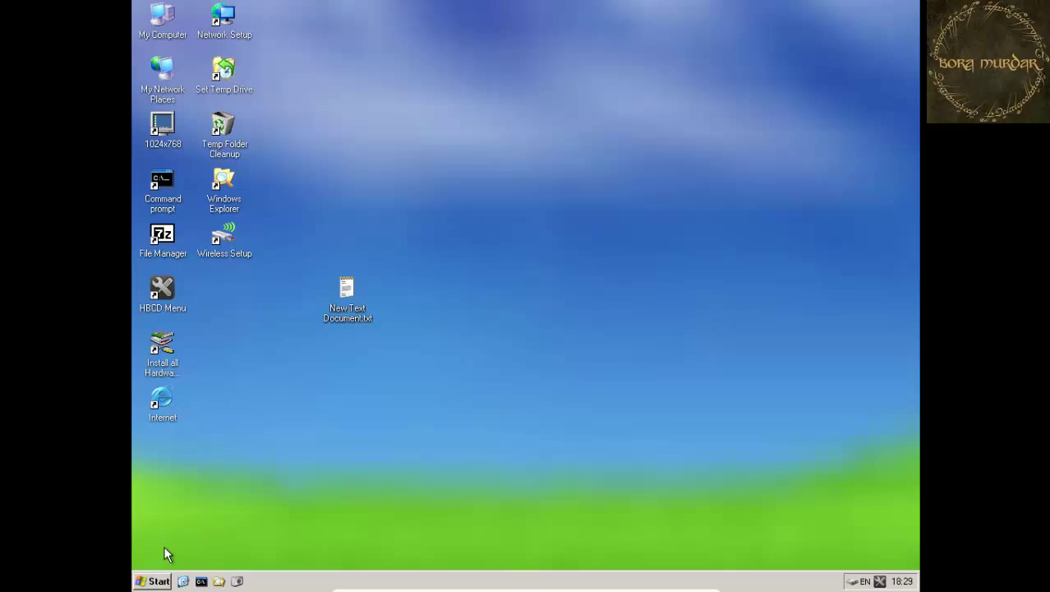
Restart Mini Windows Xp by choosing Restart in the Shut Down Windows dialog
click(156, 581)
key(alt+F4)
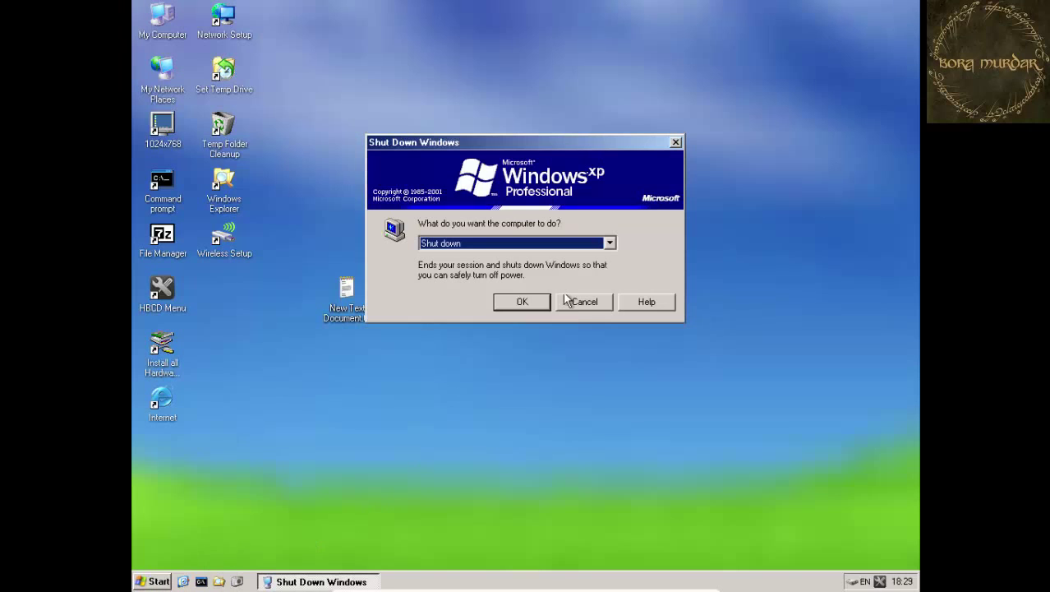
click(609, 244)
click(531, 271)
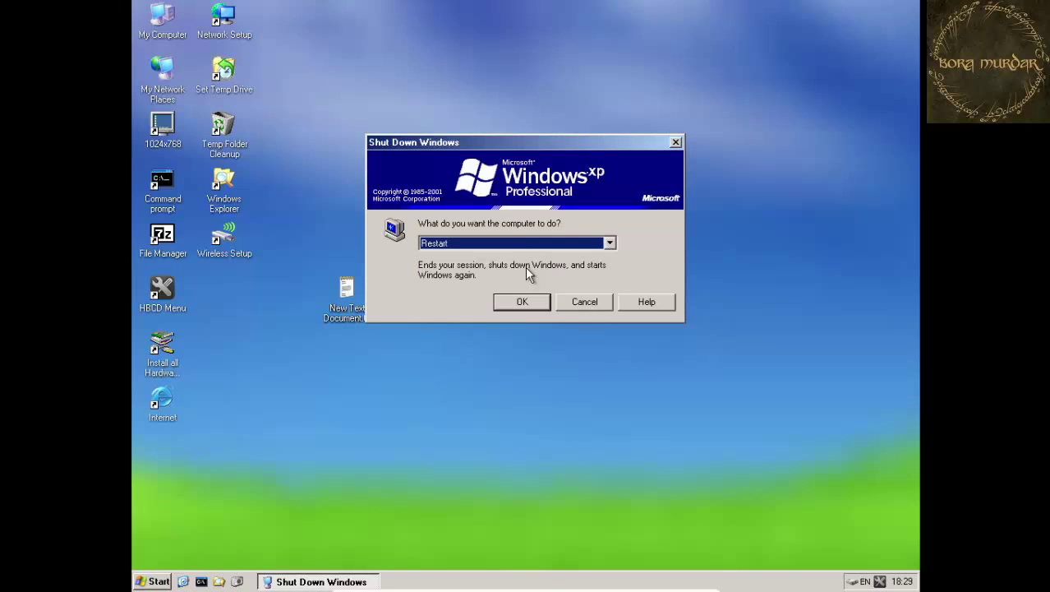
click(511, 302)
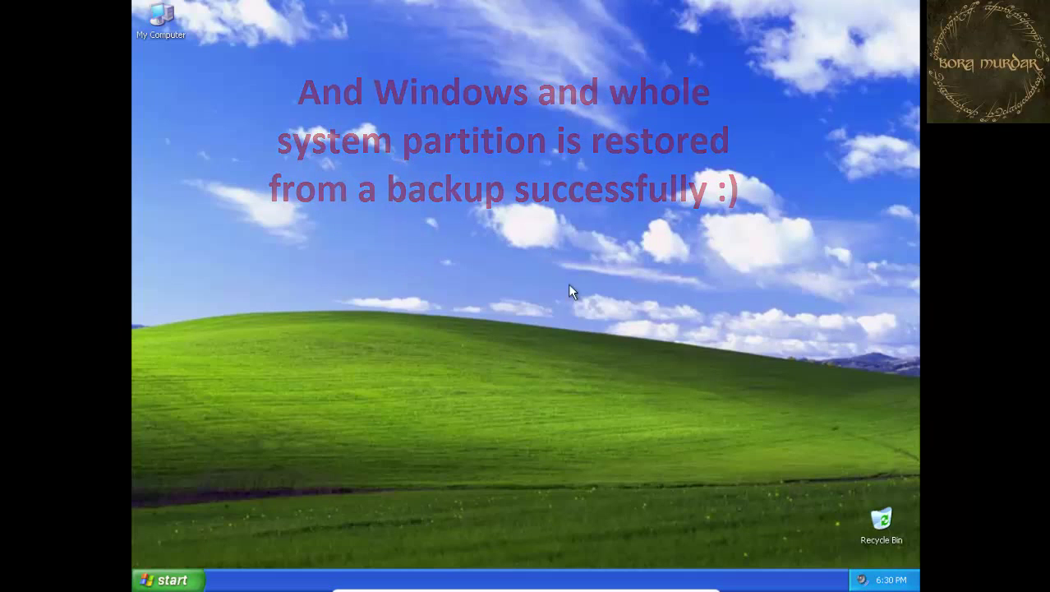
Check the restored system by opening My Computer and the contents of New Volume (E:), dismissing the antivirus balloon and closing the window
right_click(443, 245)
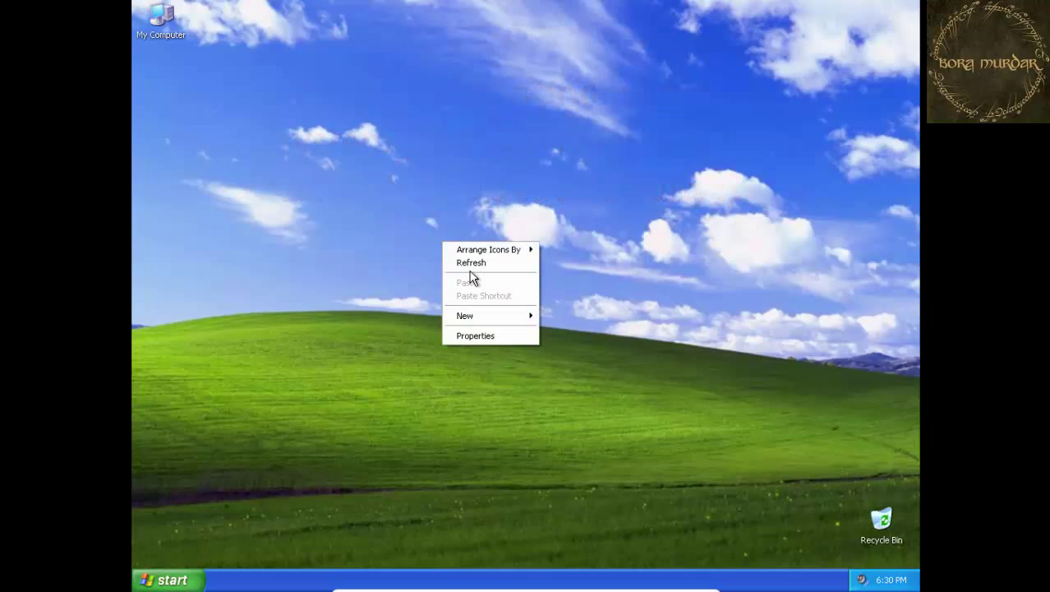
click(467, 263)
double_click(168, 37)
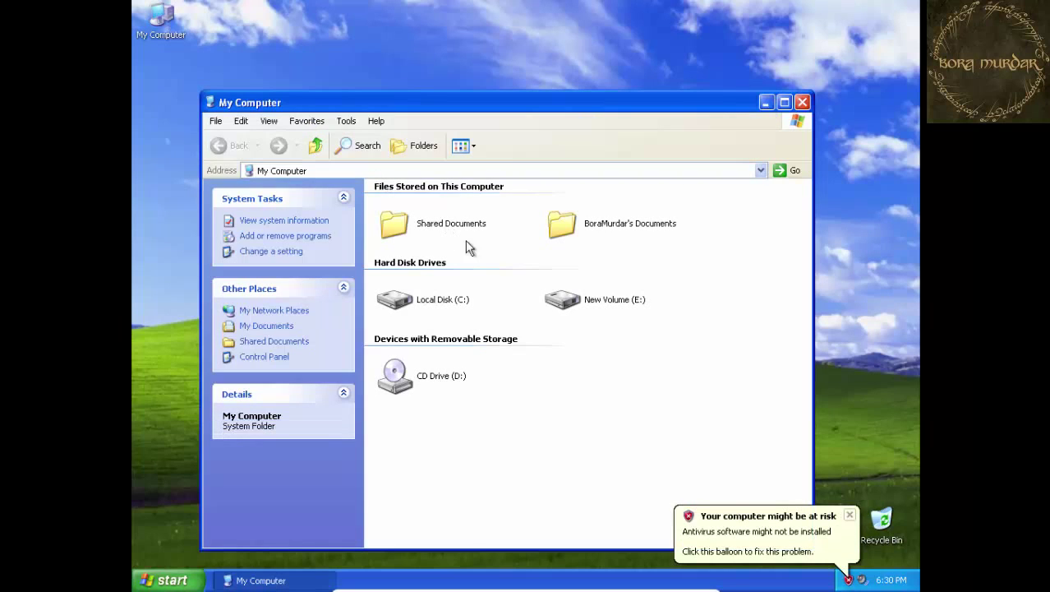
click(850, 512)
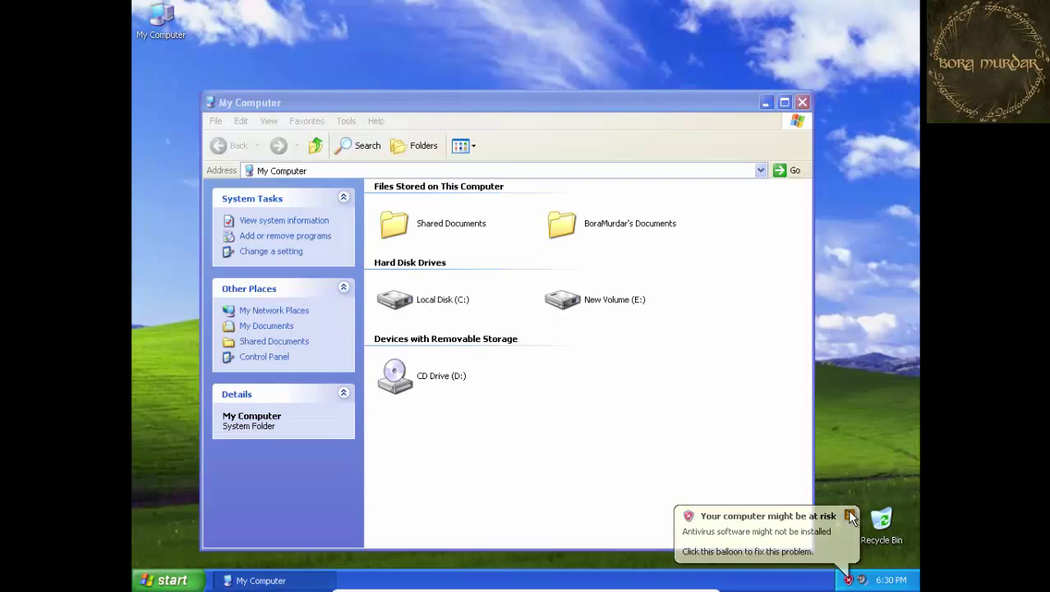
double_click(580, 302)
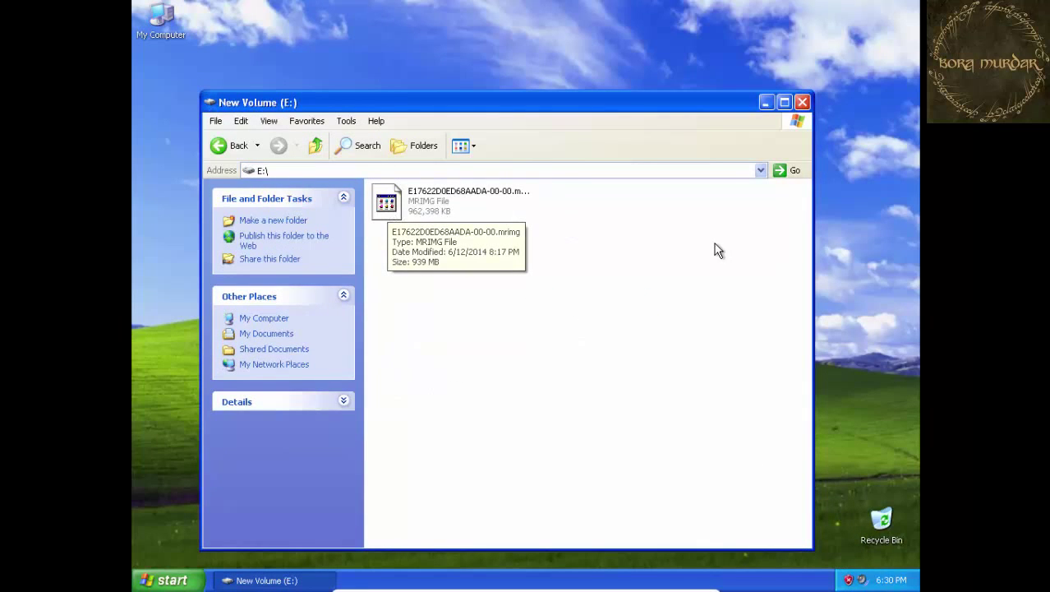
click(802, 102)
Refresh the restored Windows desktop and return the virtual machine to windowed mode
right_click(503, 212)
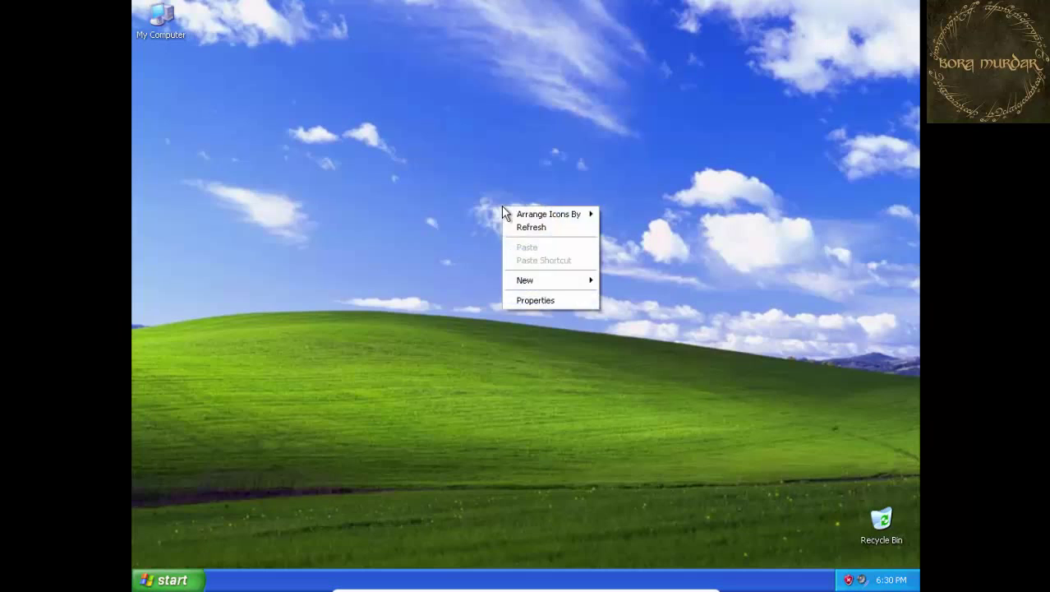
click(522, 226)
mouse_move(743, 588)
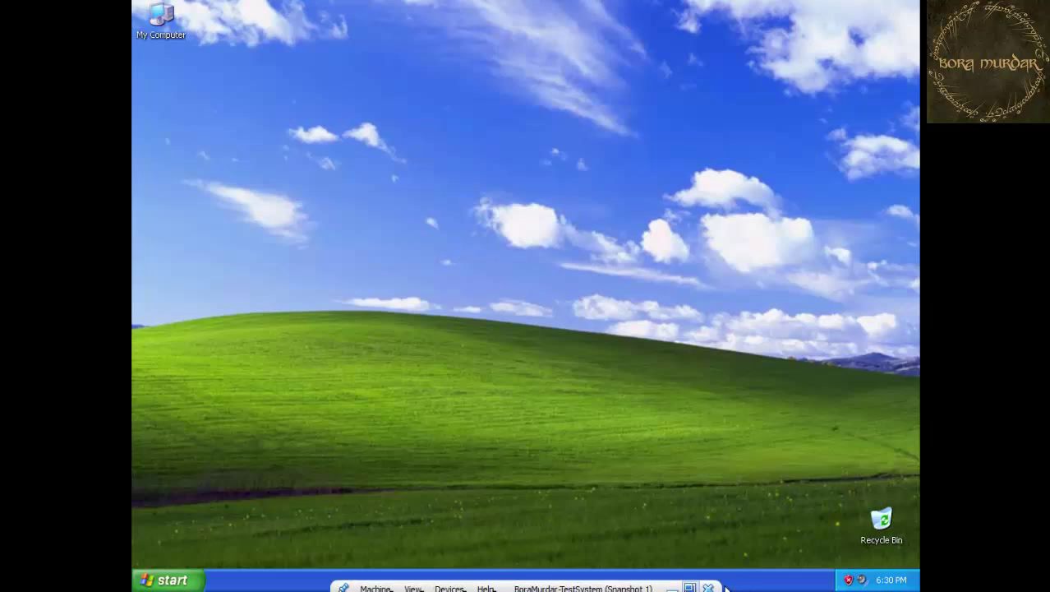
click(695, 587)
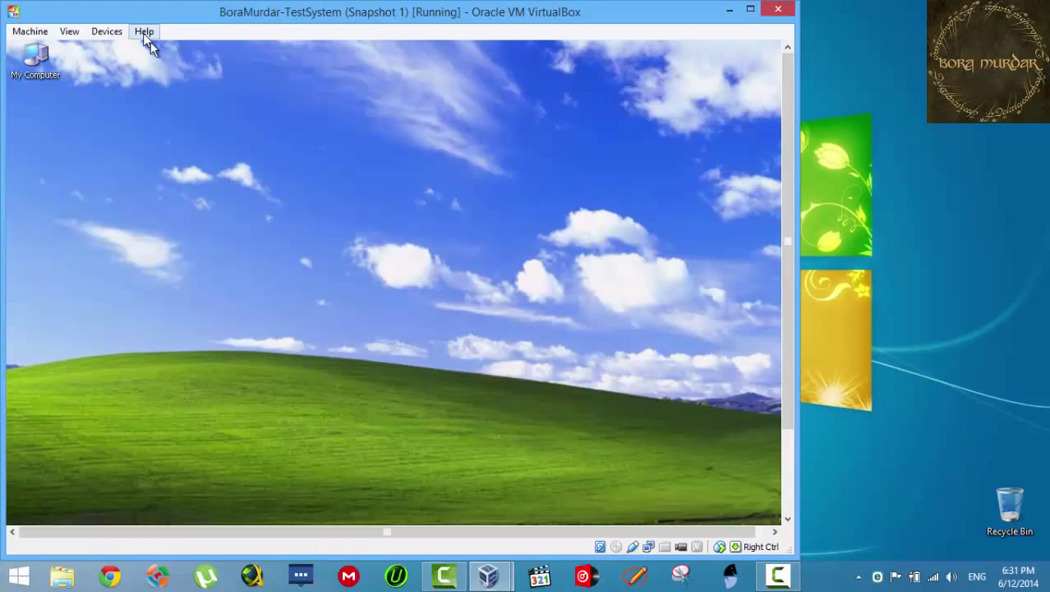
click(70, 31)
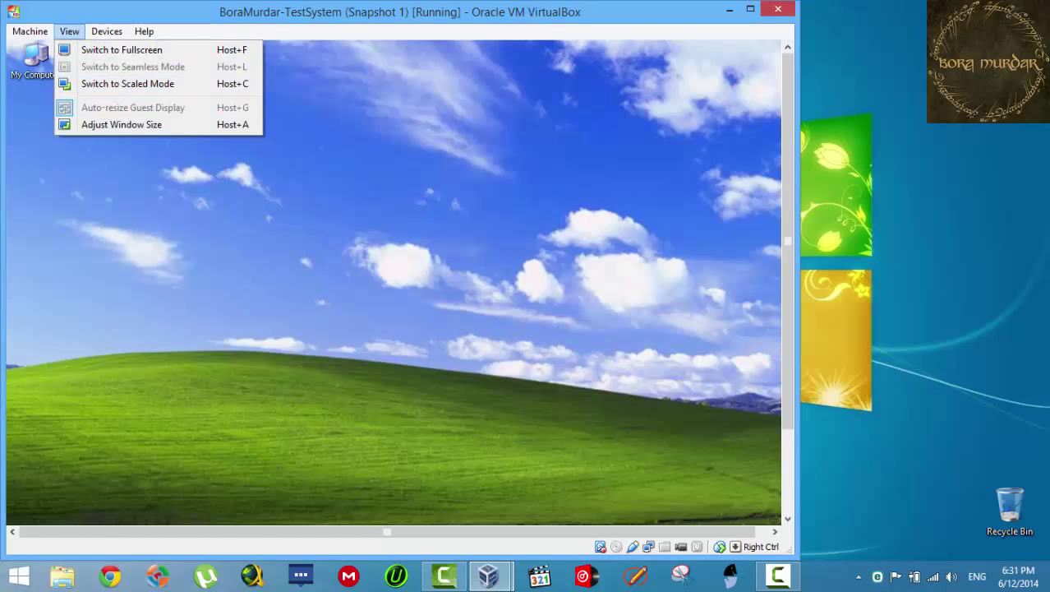
click(894, 335)
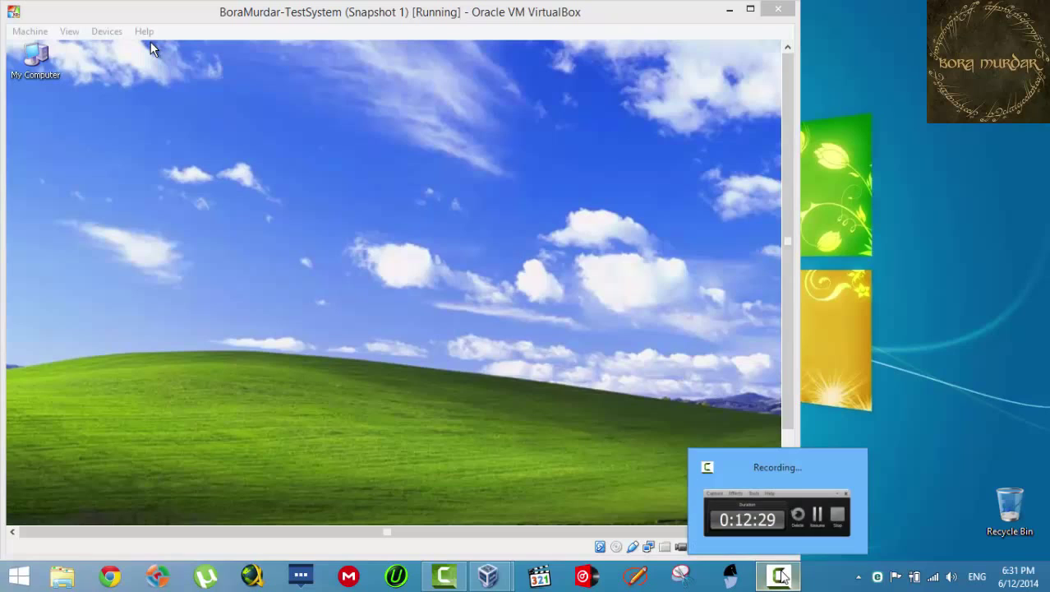
click(780, 576)
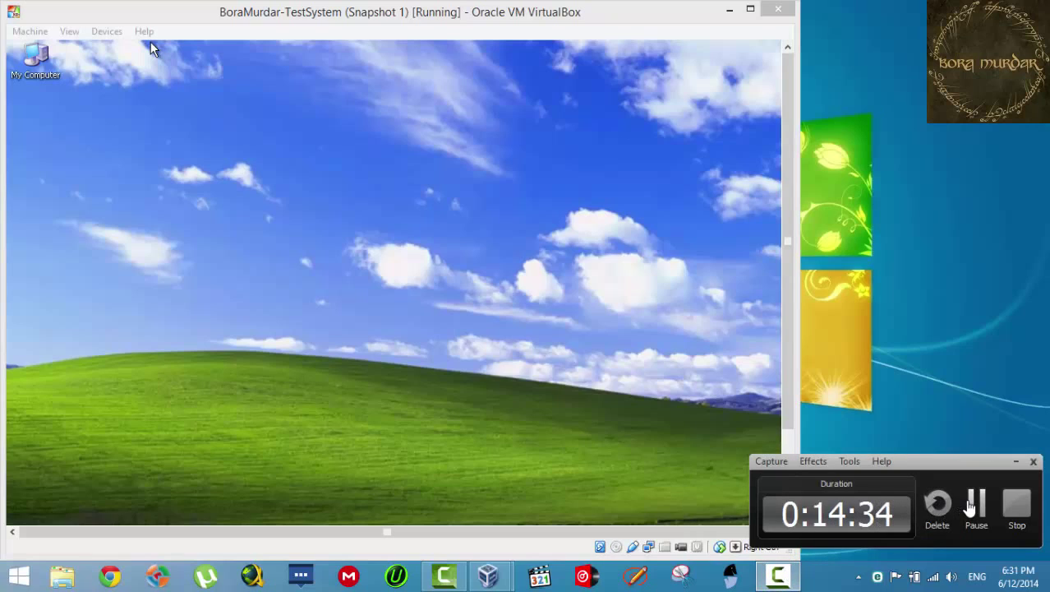